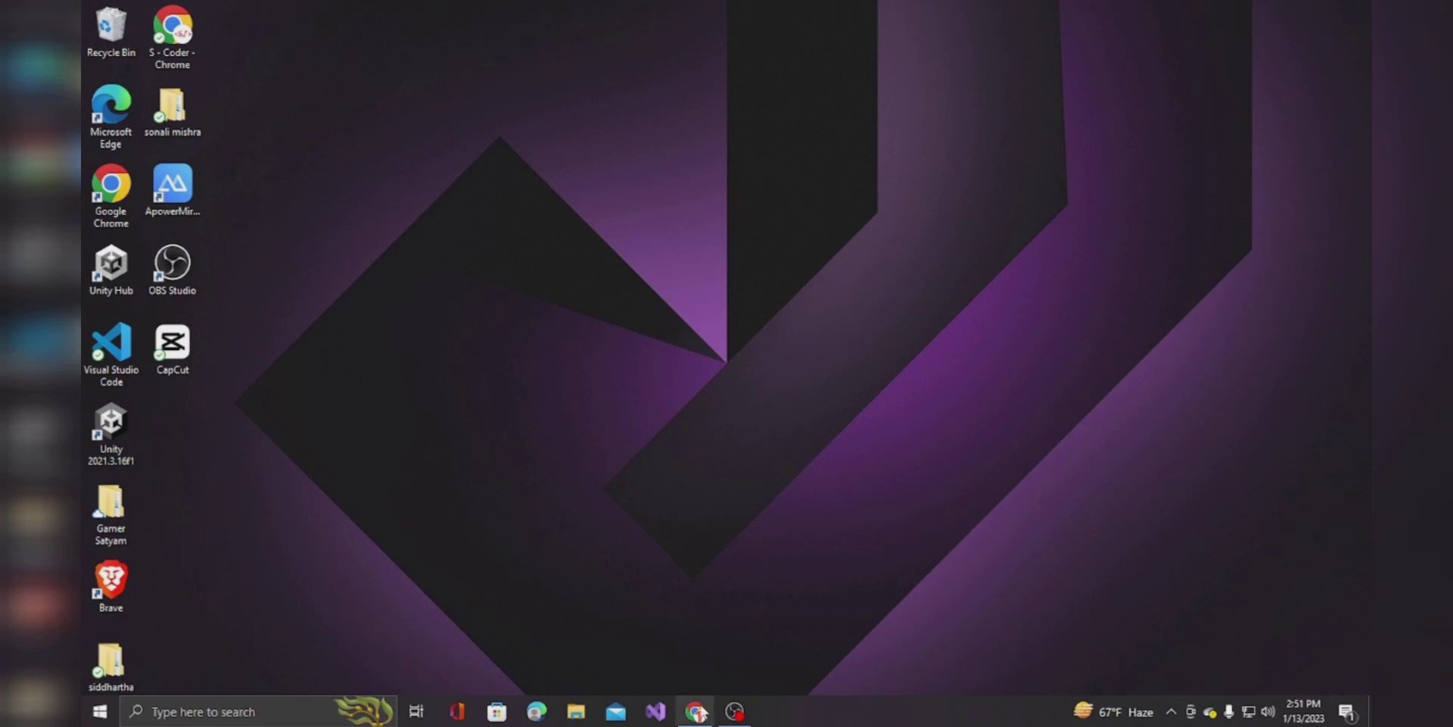
Switch to Canva in Chrome and search the templates for "youtube thumbnail"
left_click(700, 712)
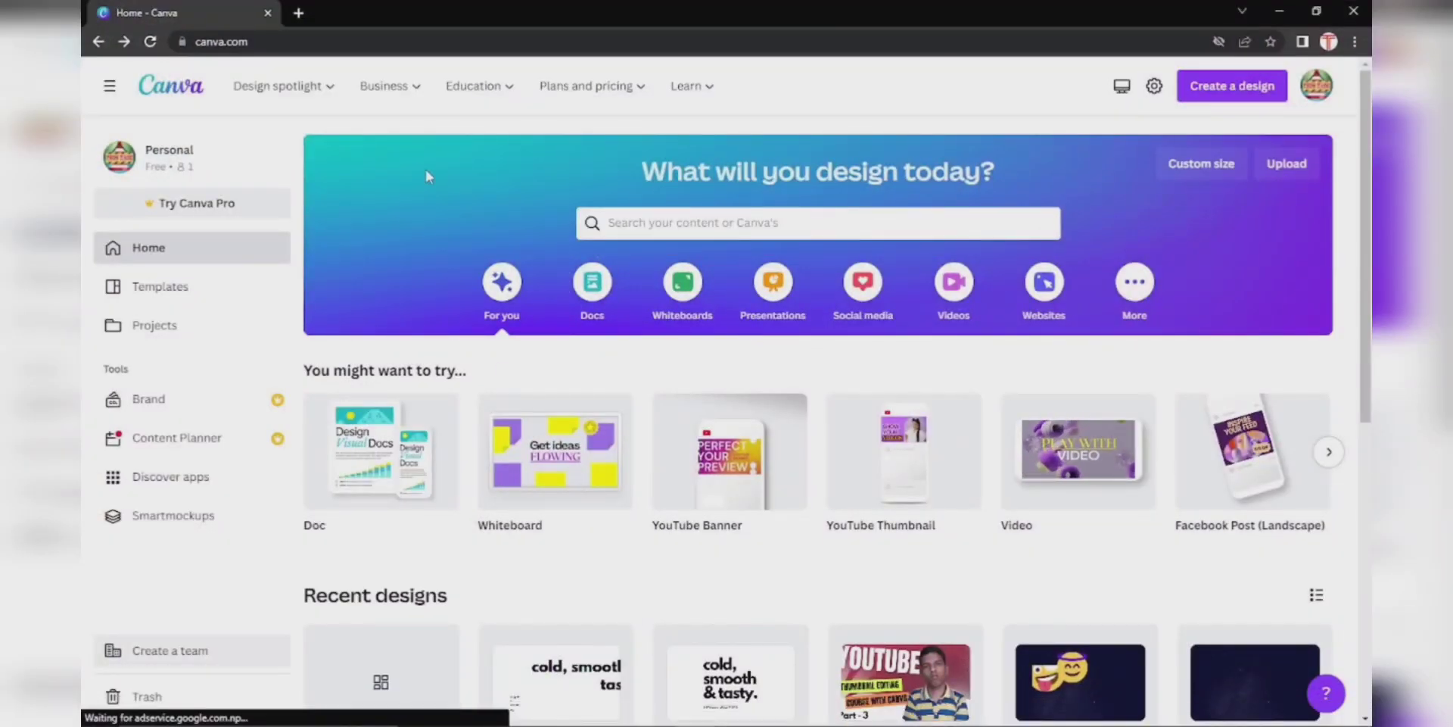
left_click(681, 227)
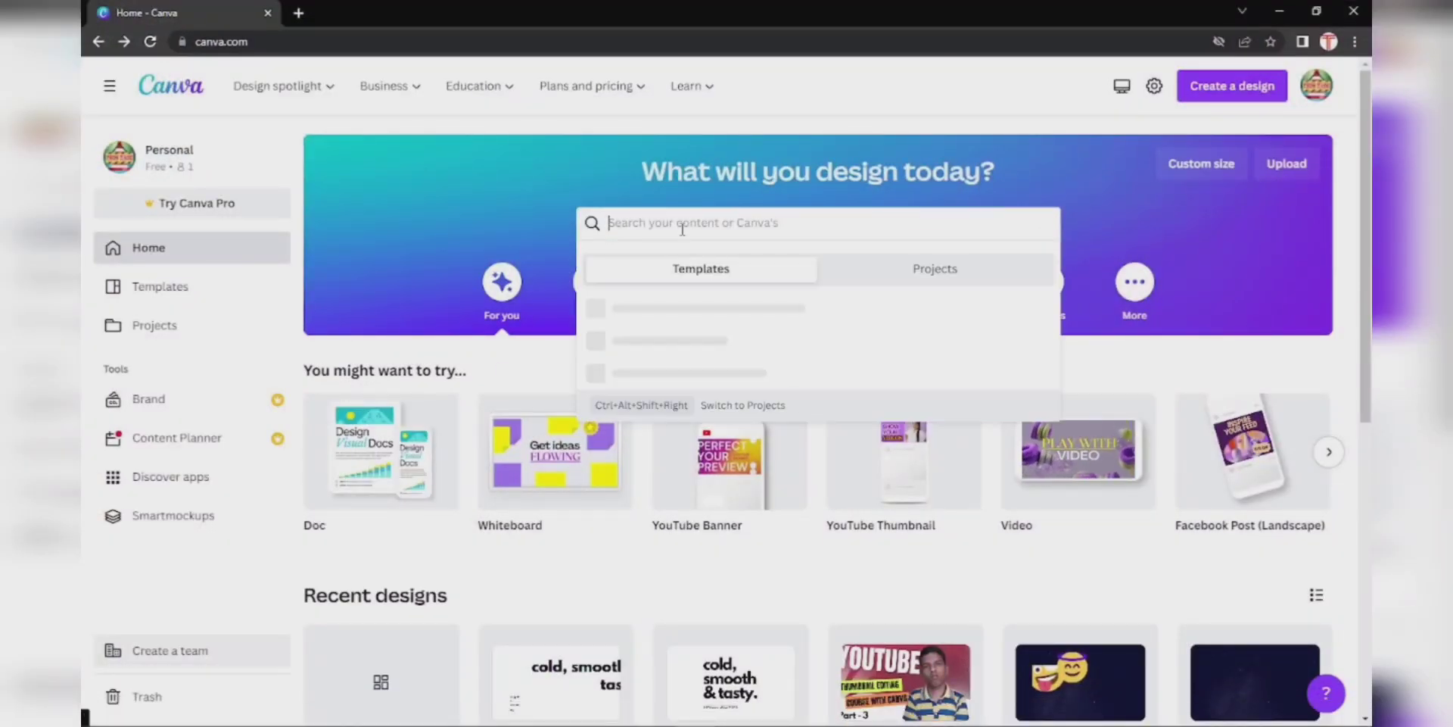
type("y")
key("BackSpace")
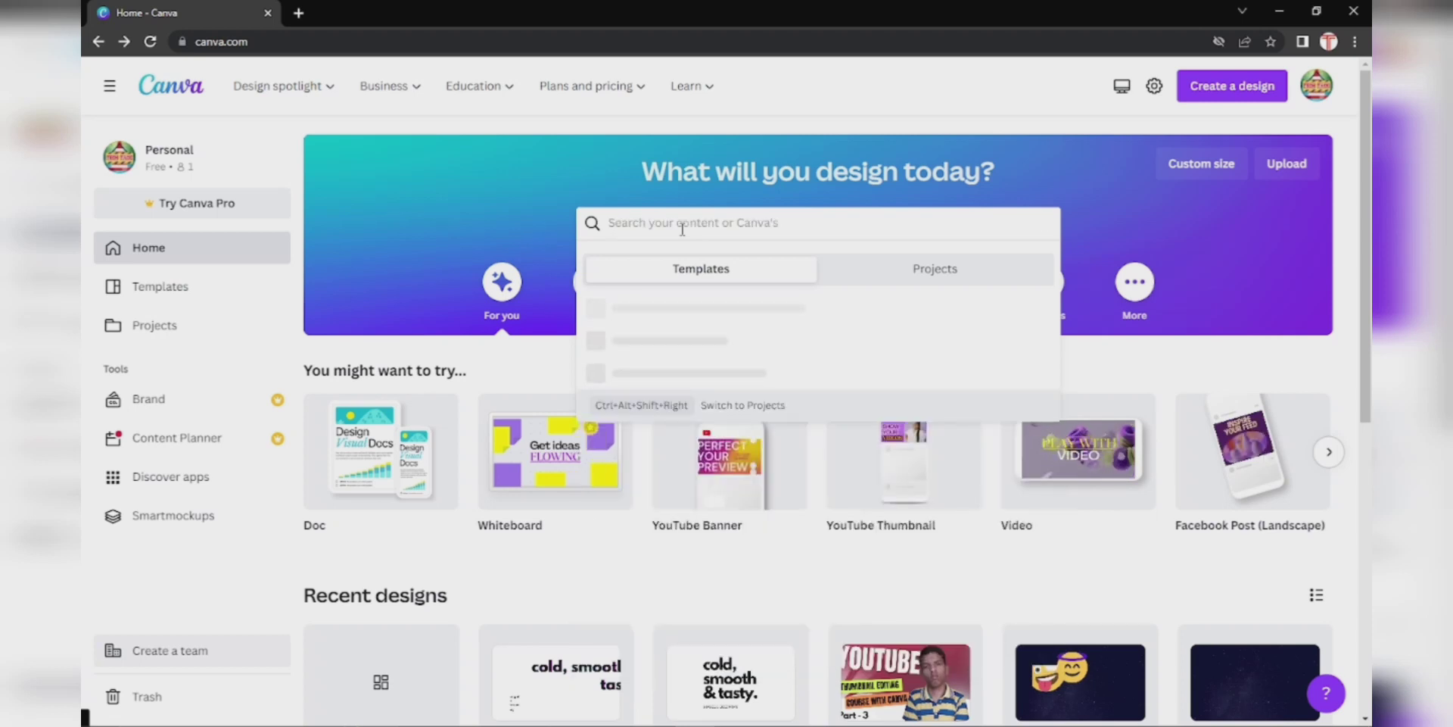
type("youtube t")
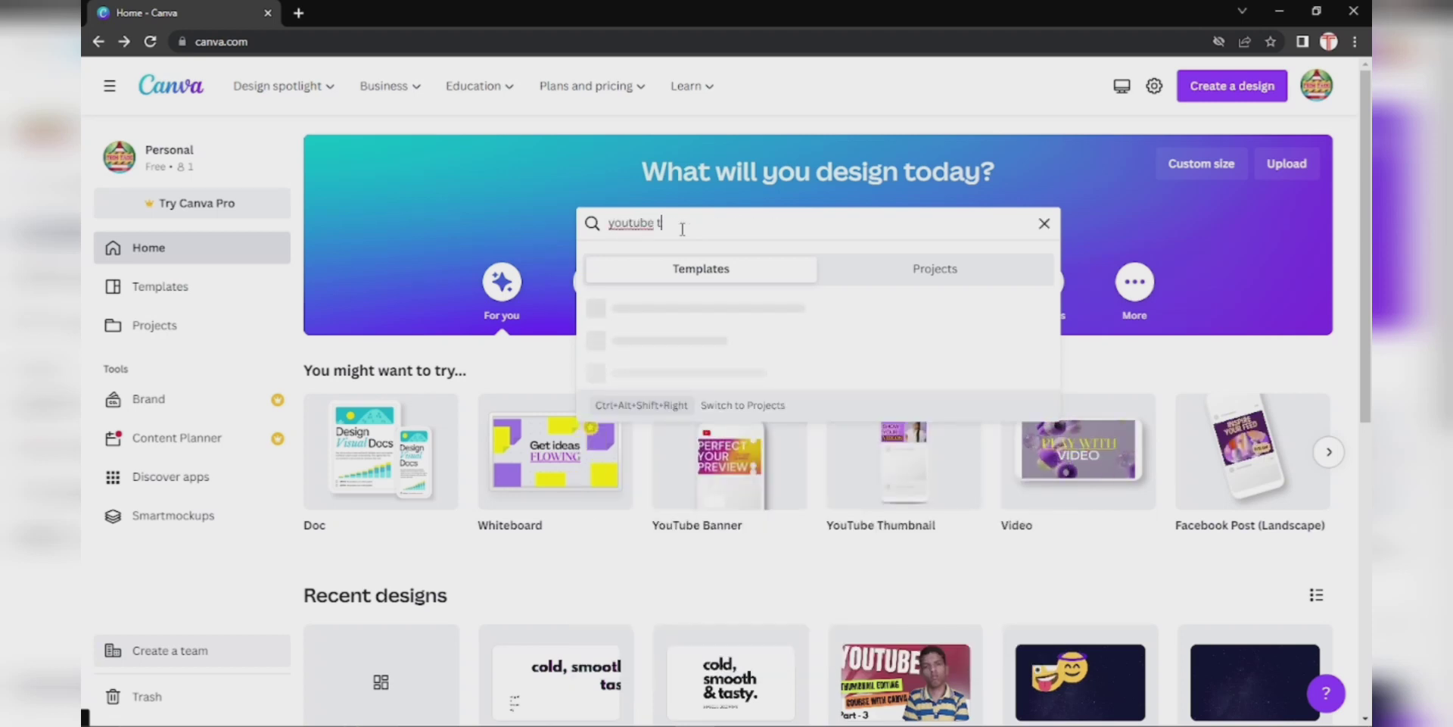
type("humbn")
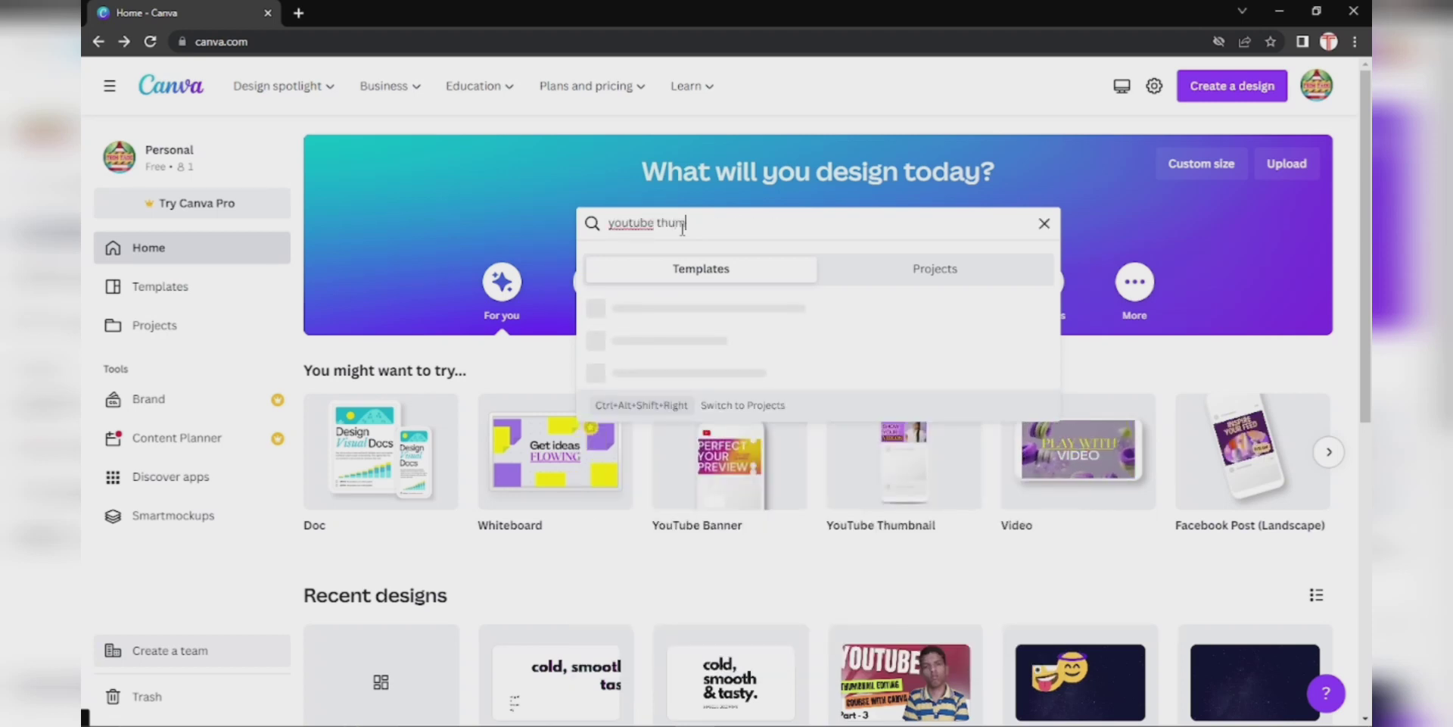
type("ail")
key("Return")
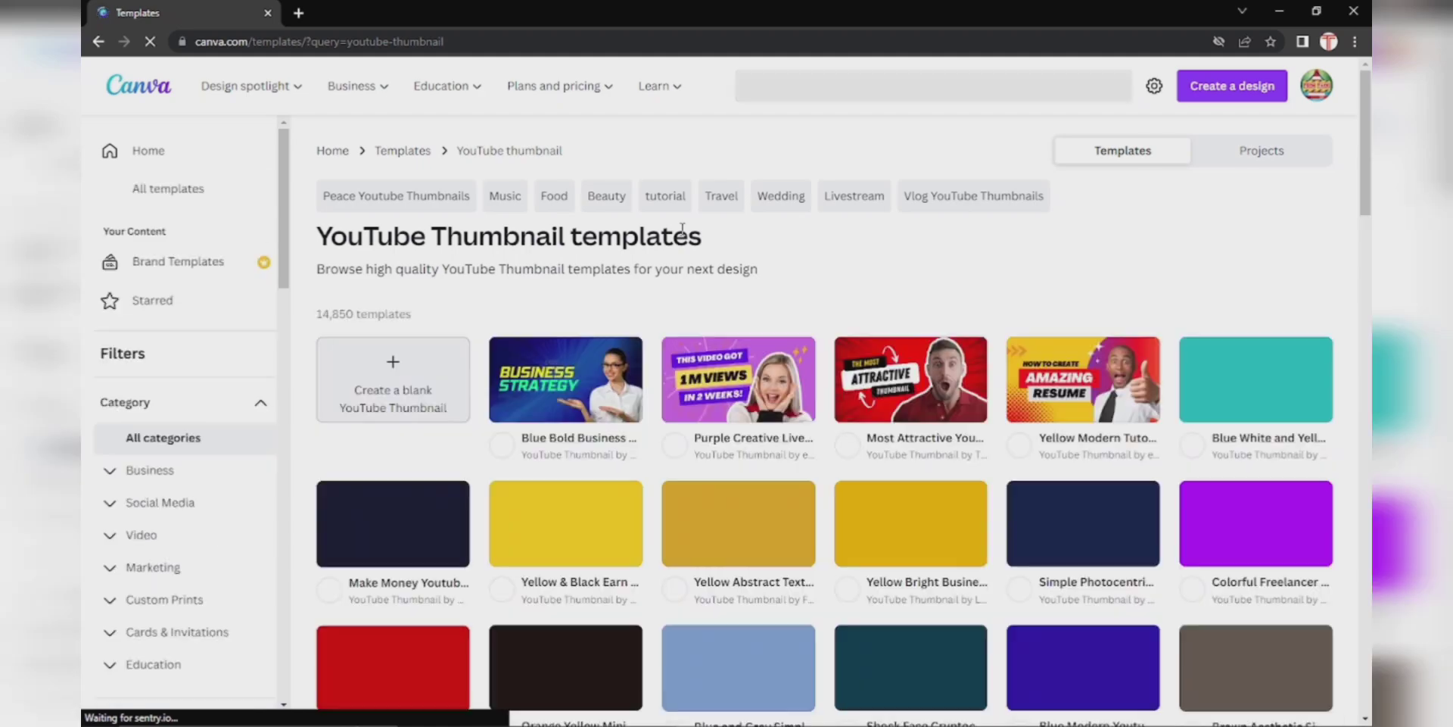
Create a blank YouTube Thumbnail design and bring its editor to the front
left_click(397, 374)
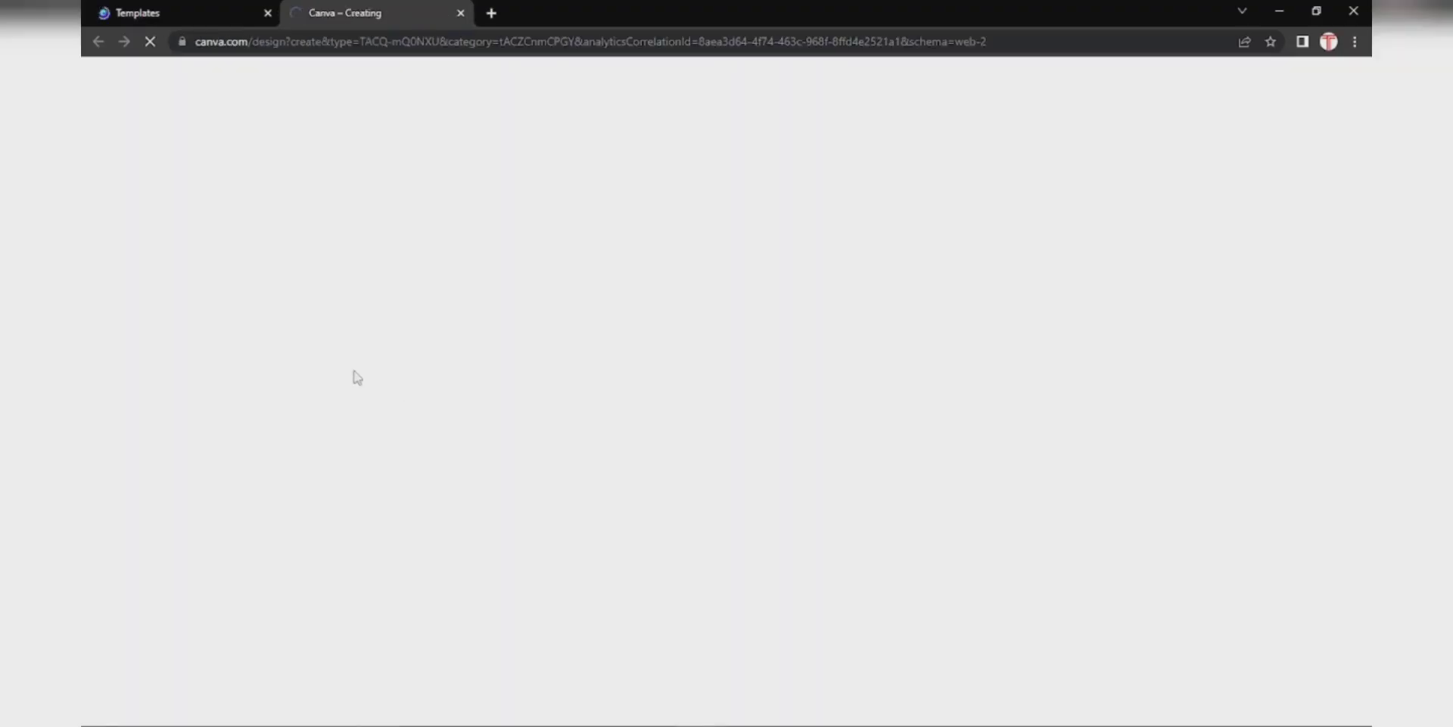
left_click(117, 8)
left_click(340, 8)
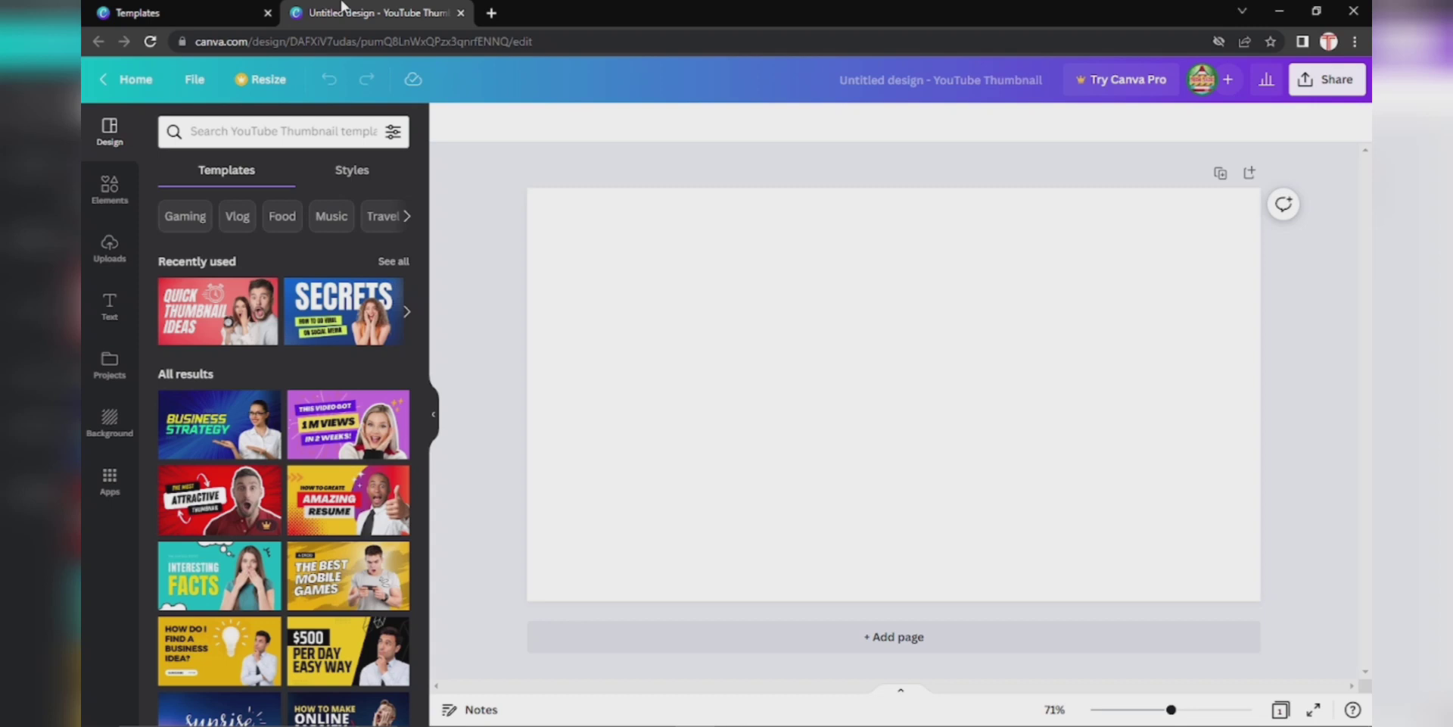
left_click(152, 12)
left_click(364, 12)
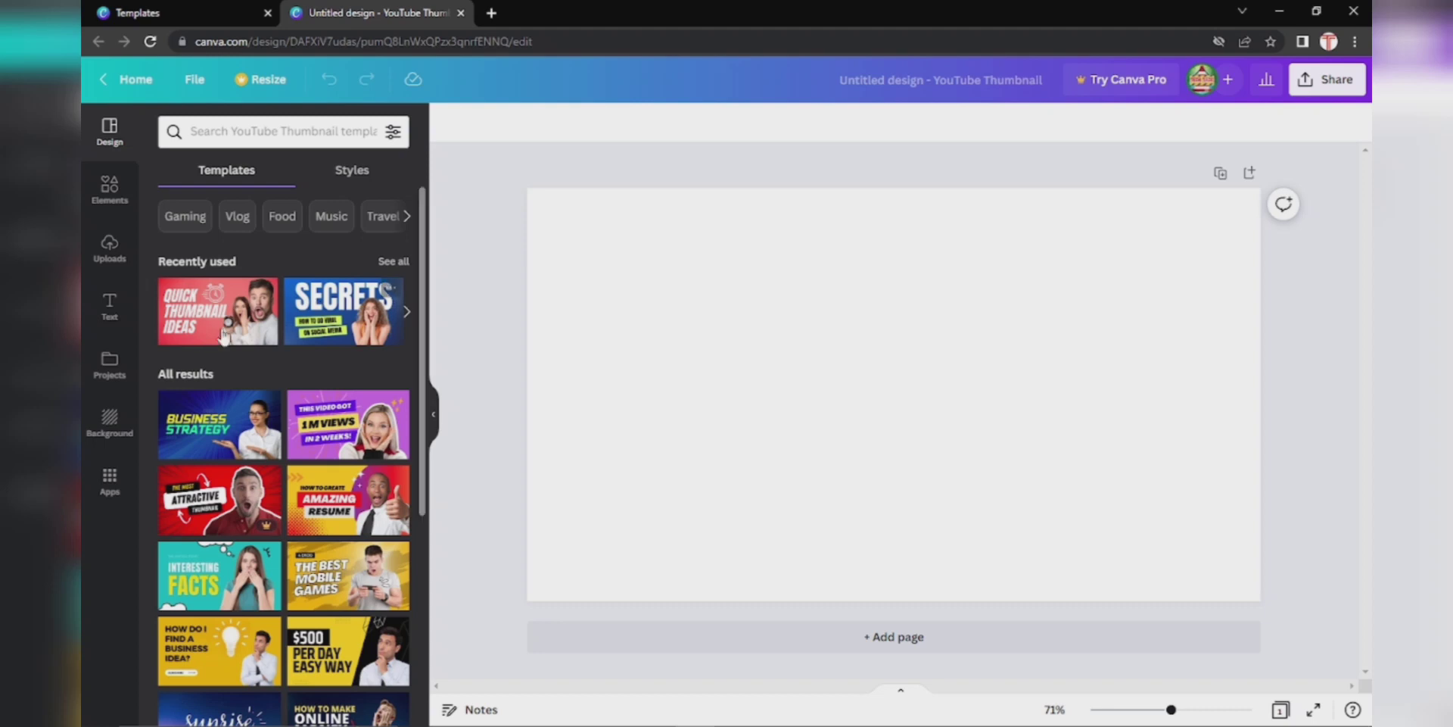
Add the recently used "cold, smooth & tasty." text combination to the blank page
left_click(109, 311)
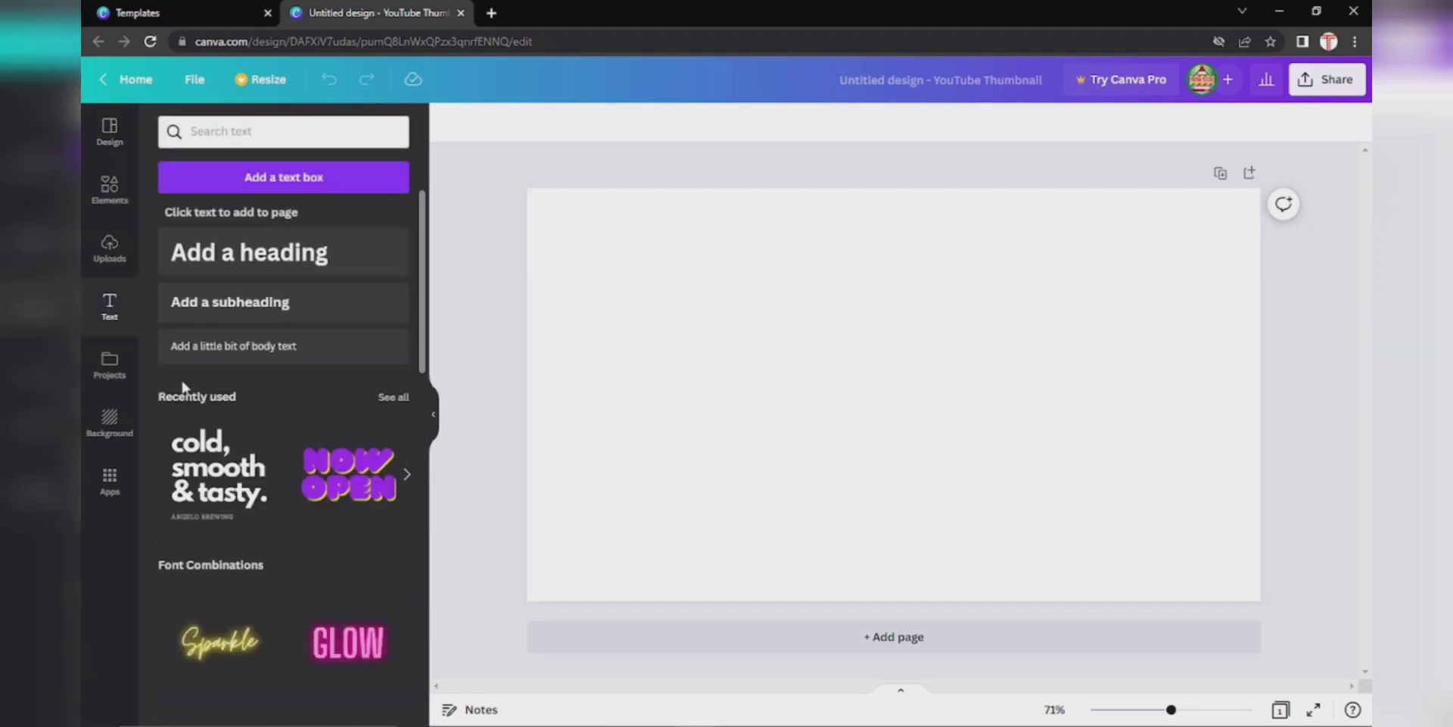
left_click(204, 460)
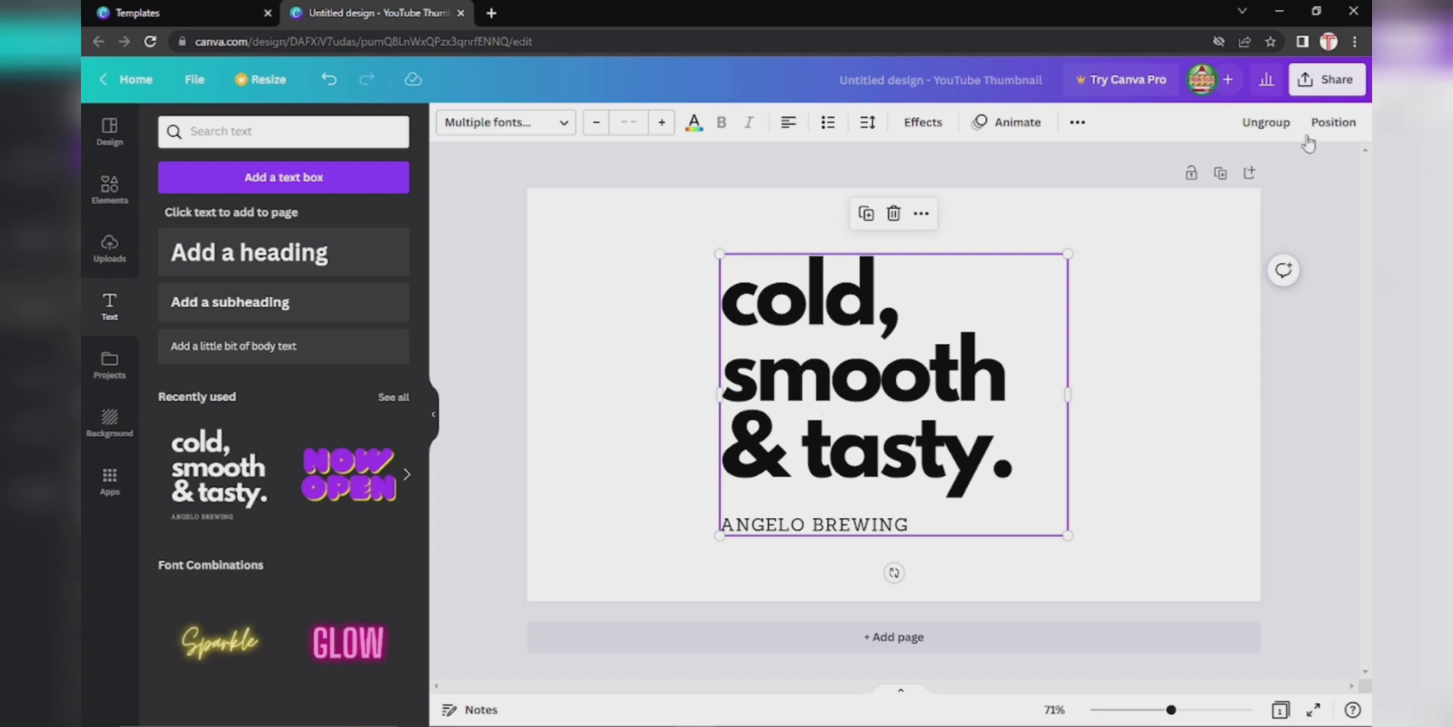
Try aligning the text group to the page's top, left and bottom, and realign it to the middle and centre
left_click(1334, 122)
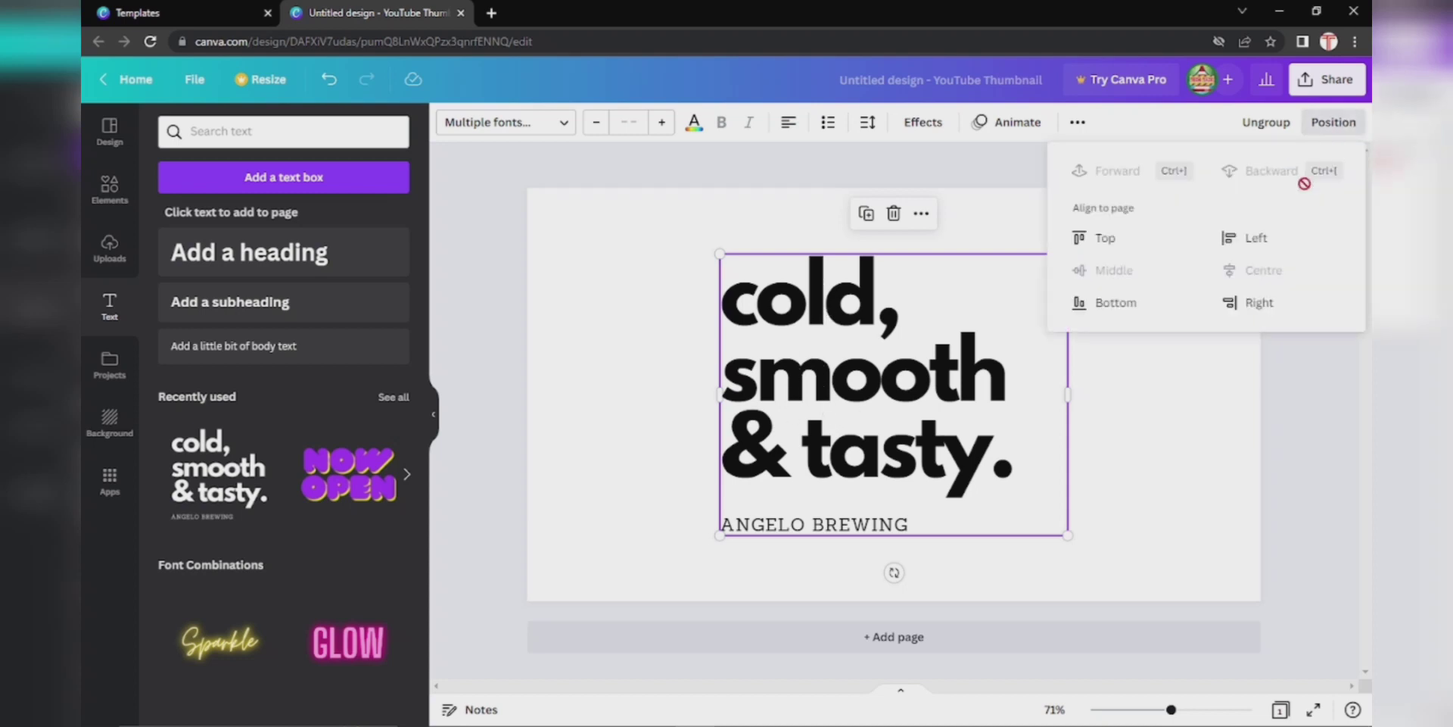
left_click(1098, 241)
left_click(1246, 239)
left_click(1106, 302)
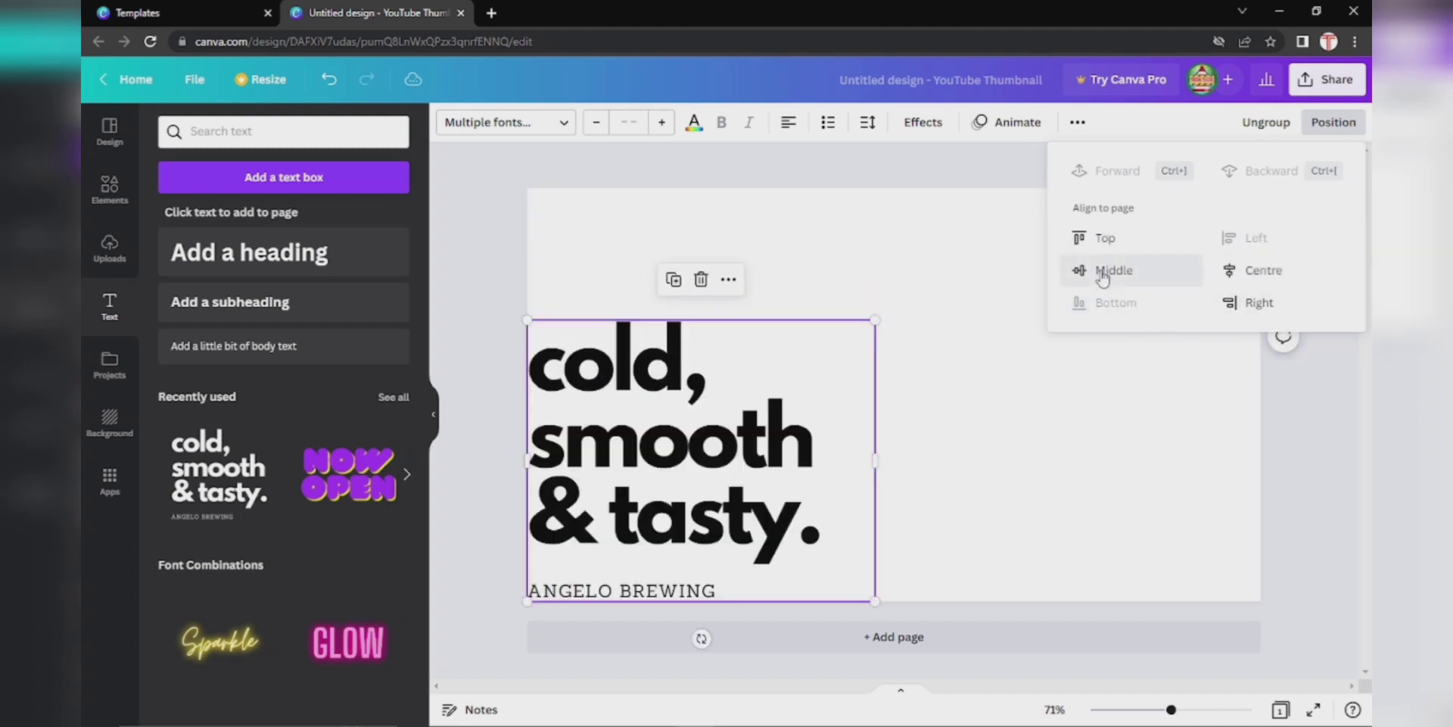
left_click(1104, 271)
left_click(1230, 267)
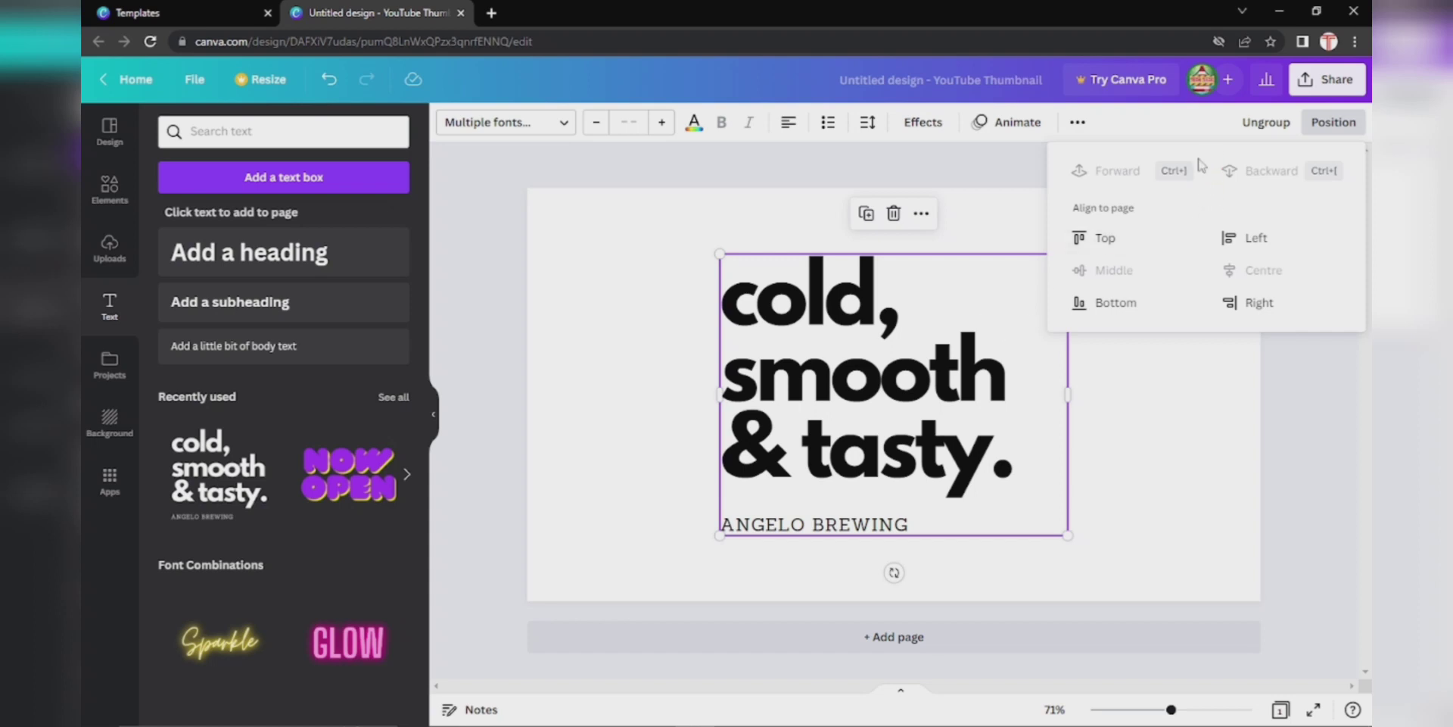
Ungroup the text combination and select the "ANGELO BREWING" line on its own
left_click(1014, 171)
left_click(949, 386)
left_click(930, 382)
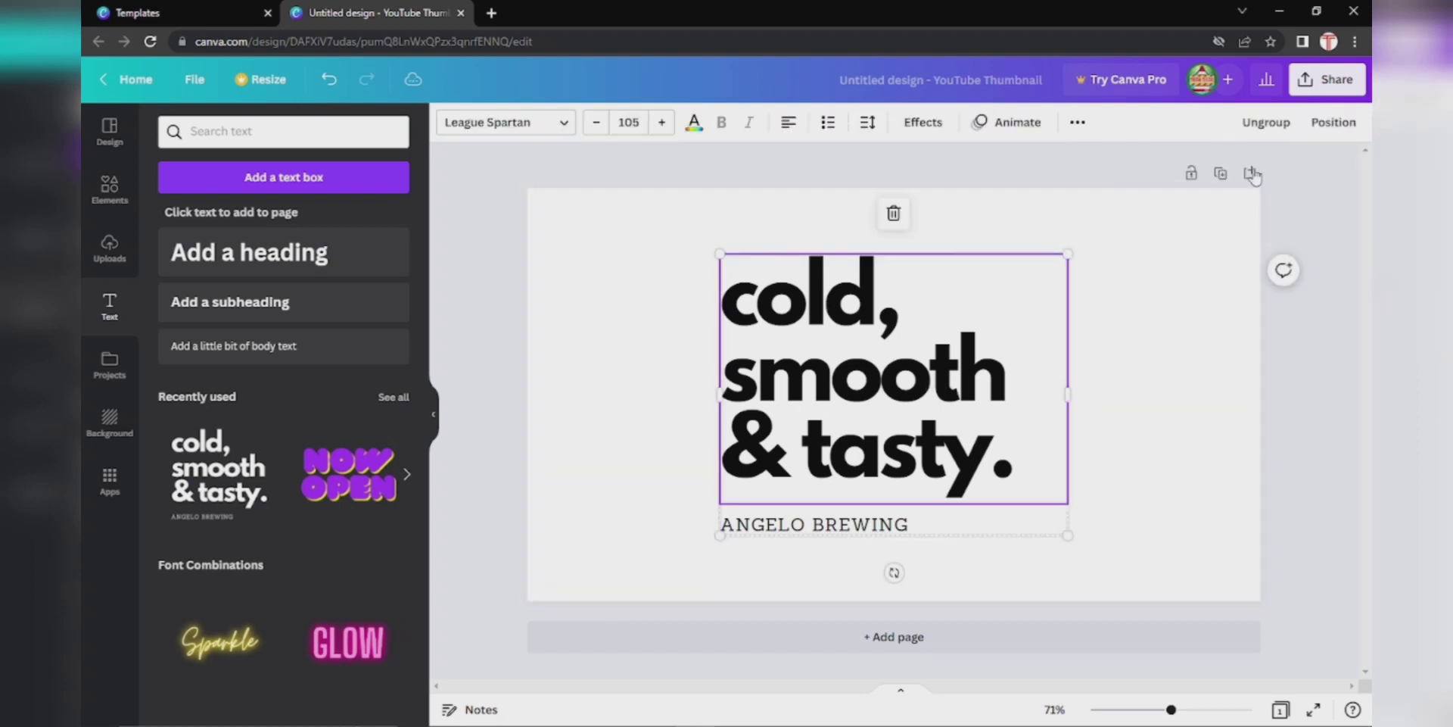
left_click(1266, 122)
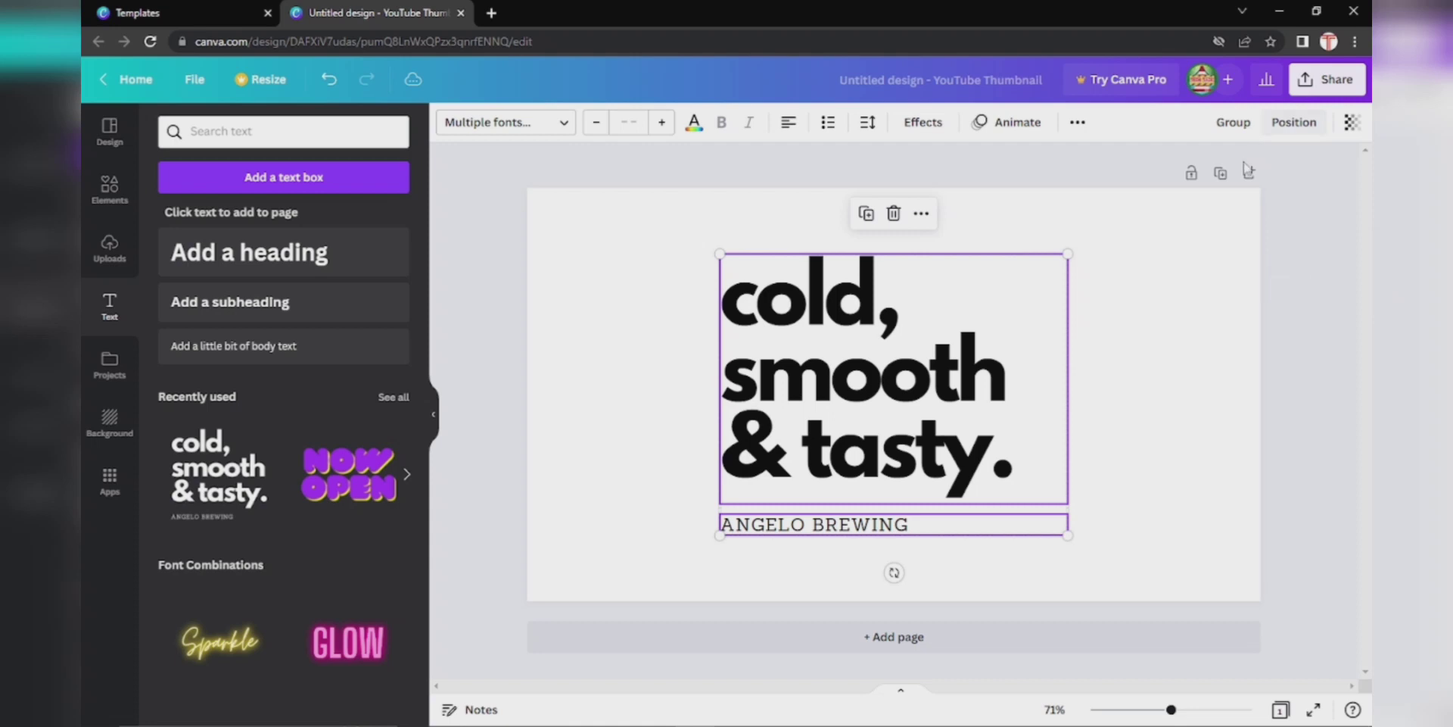
left_click(703, 296)
left_click(847, 480)
left_click(814, 526)
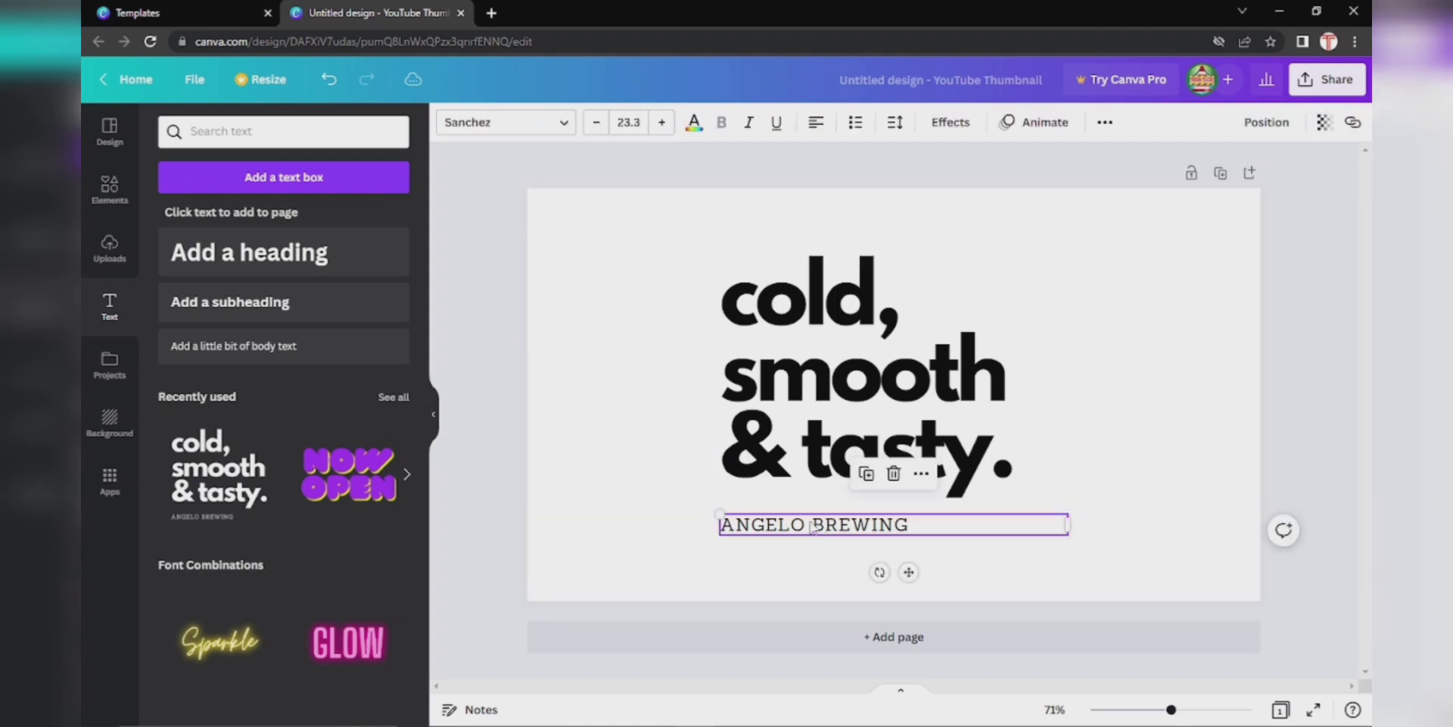
Group the heading and the "ANGELO BREWING" line together and move the group slightly up and to the left
left_click_drag(618, 330, 846, 517)
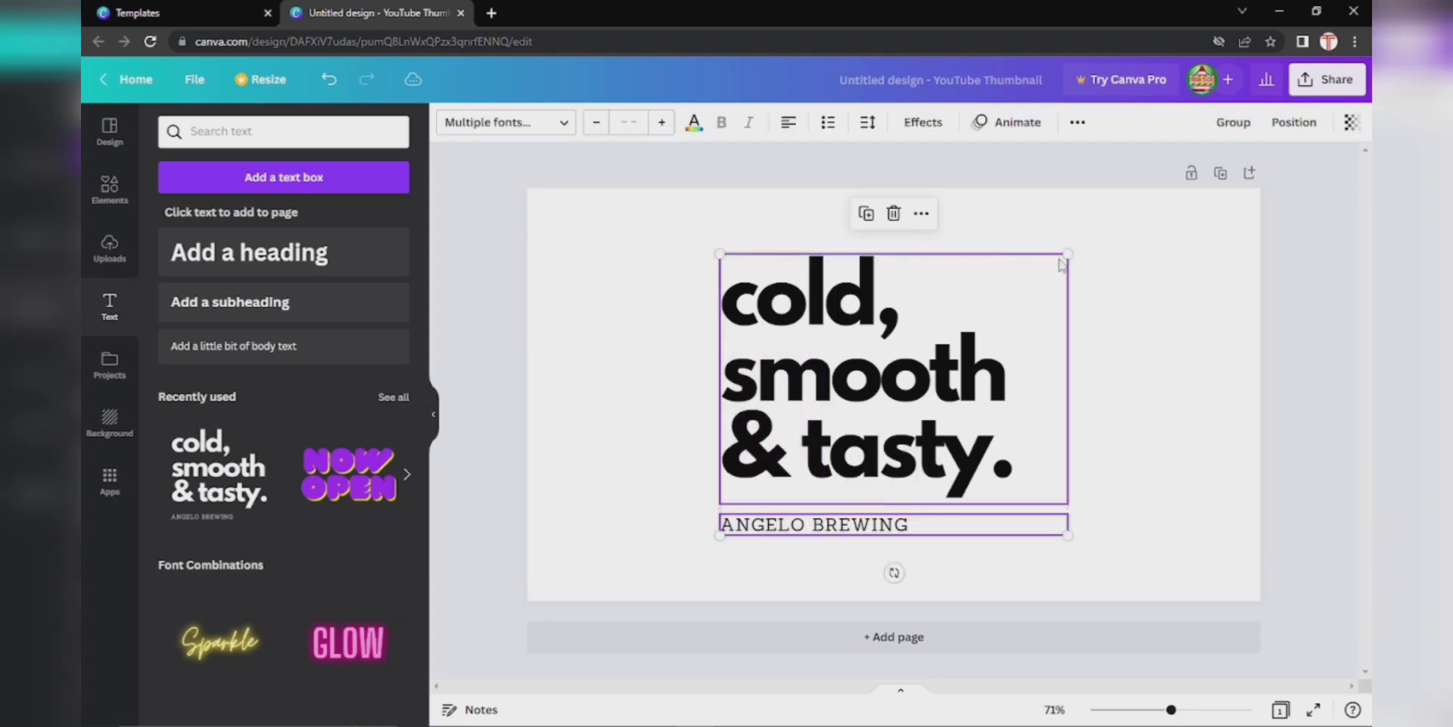
left_click(1234, 123)
left_click_drag(812, 348, 872, 321)
Ungroup the moved text, reselect both text elements and group them again
left_click(1245, 127)
left_click_drag(677, 303, 854, 489)
left_click(1230, 123)
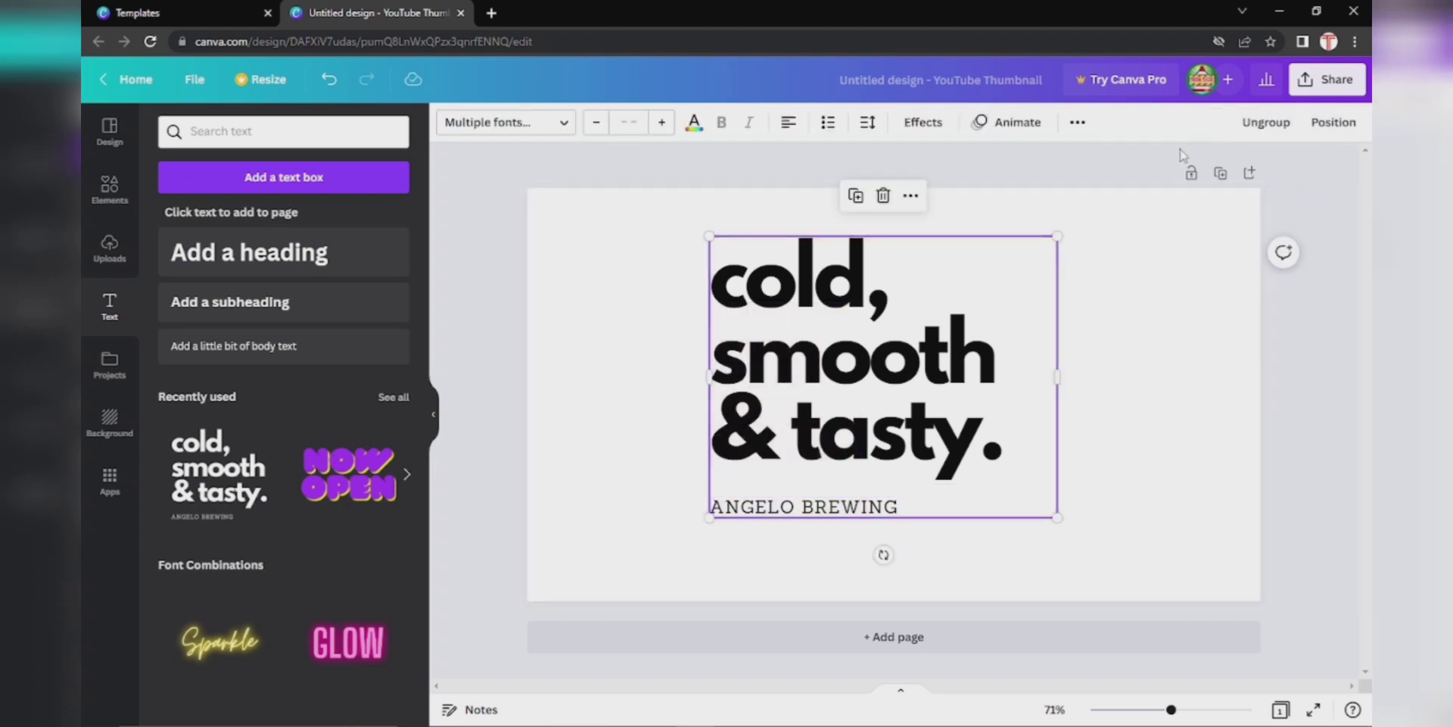
Try underlining the grouped text, toggling the underline on and off, and leave it without an underline
left_click(1077, 123)
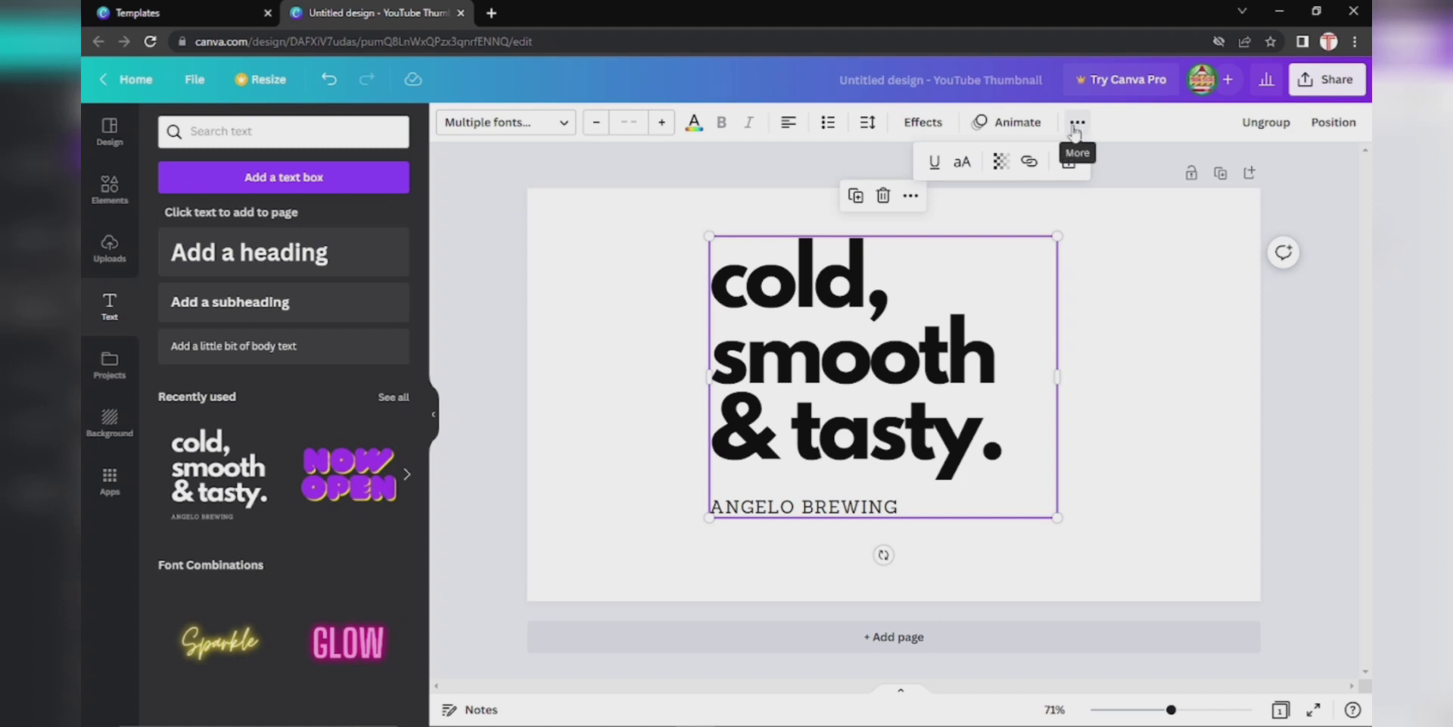
left_click(933, 165)
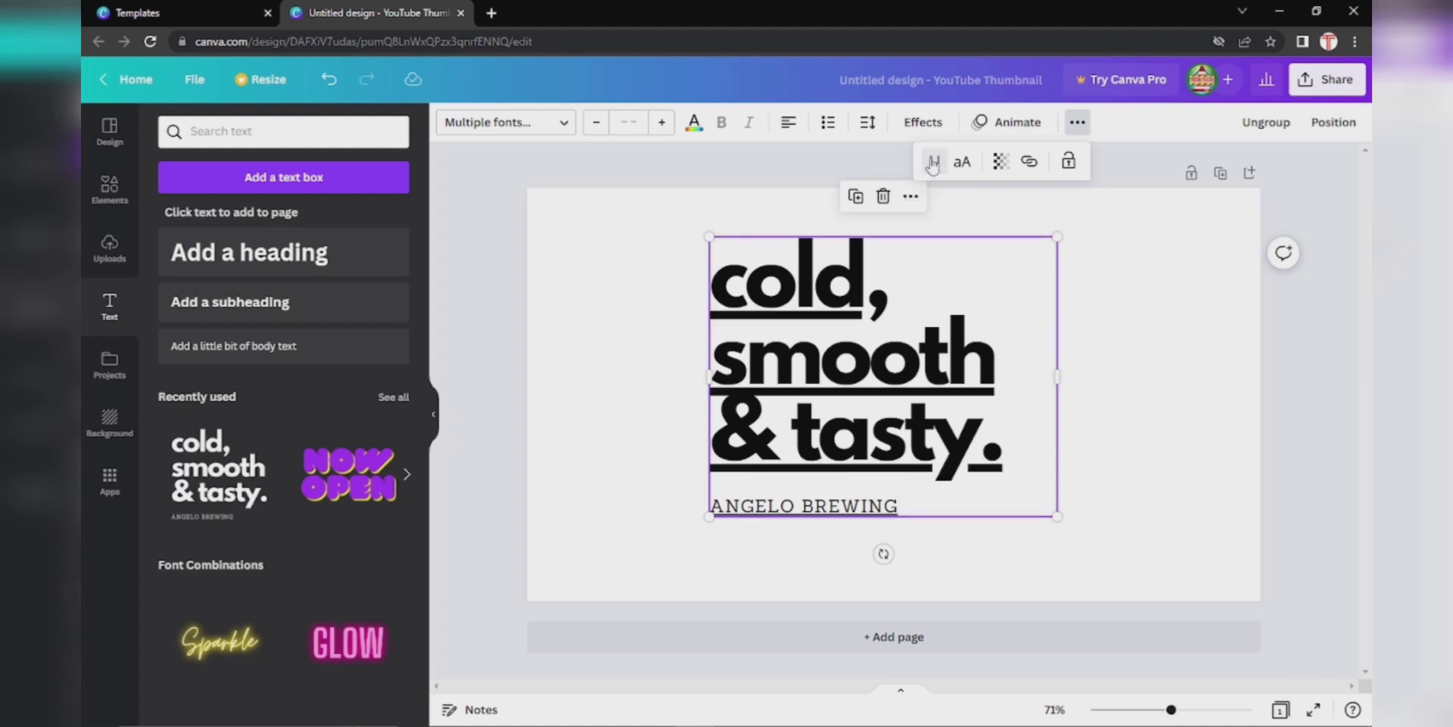
left_click(933, 164)
left_click(933, 164)
left_click(934, 162)
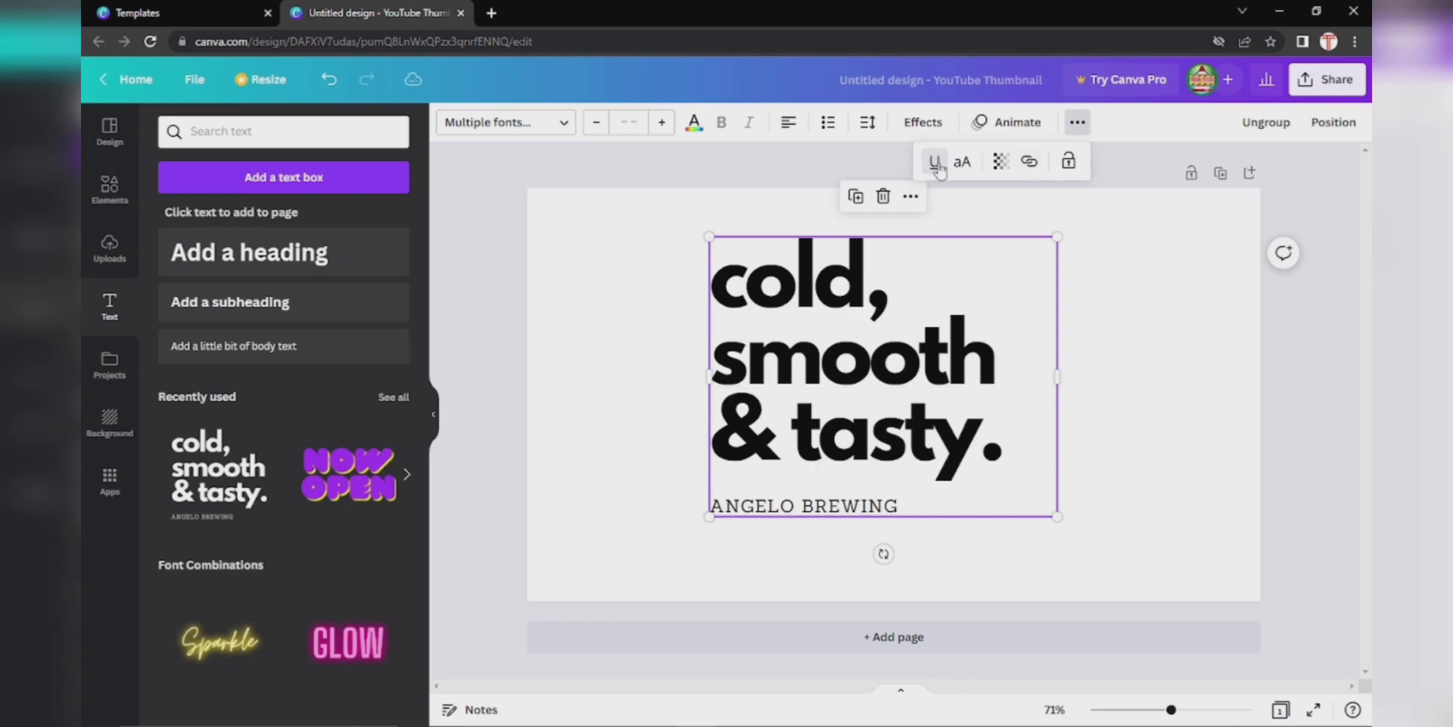
Toggle the grouped text between uppercase and lowercase, leaving both lines in lowercase
left_click(963, 163)
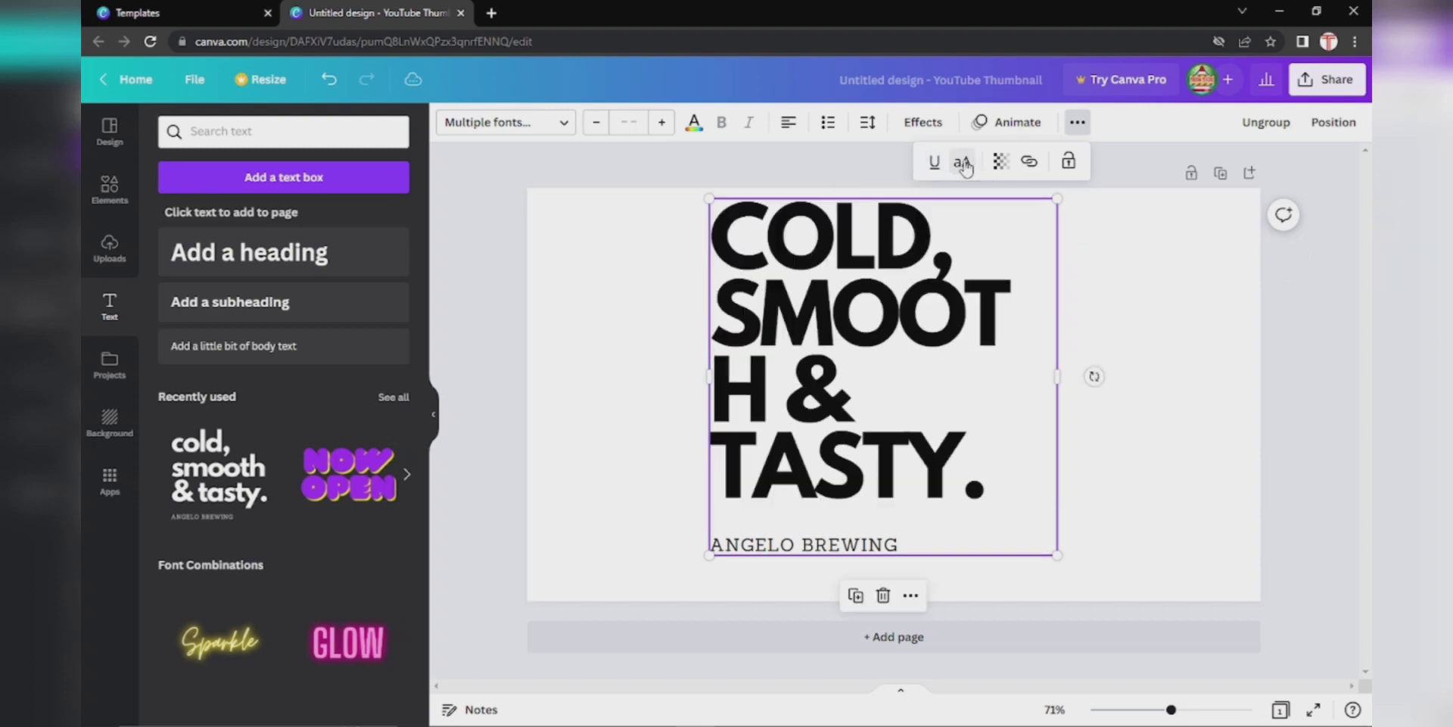
left_click(963, 163)
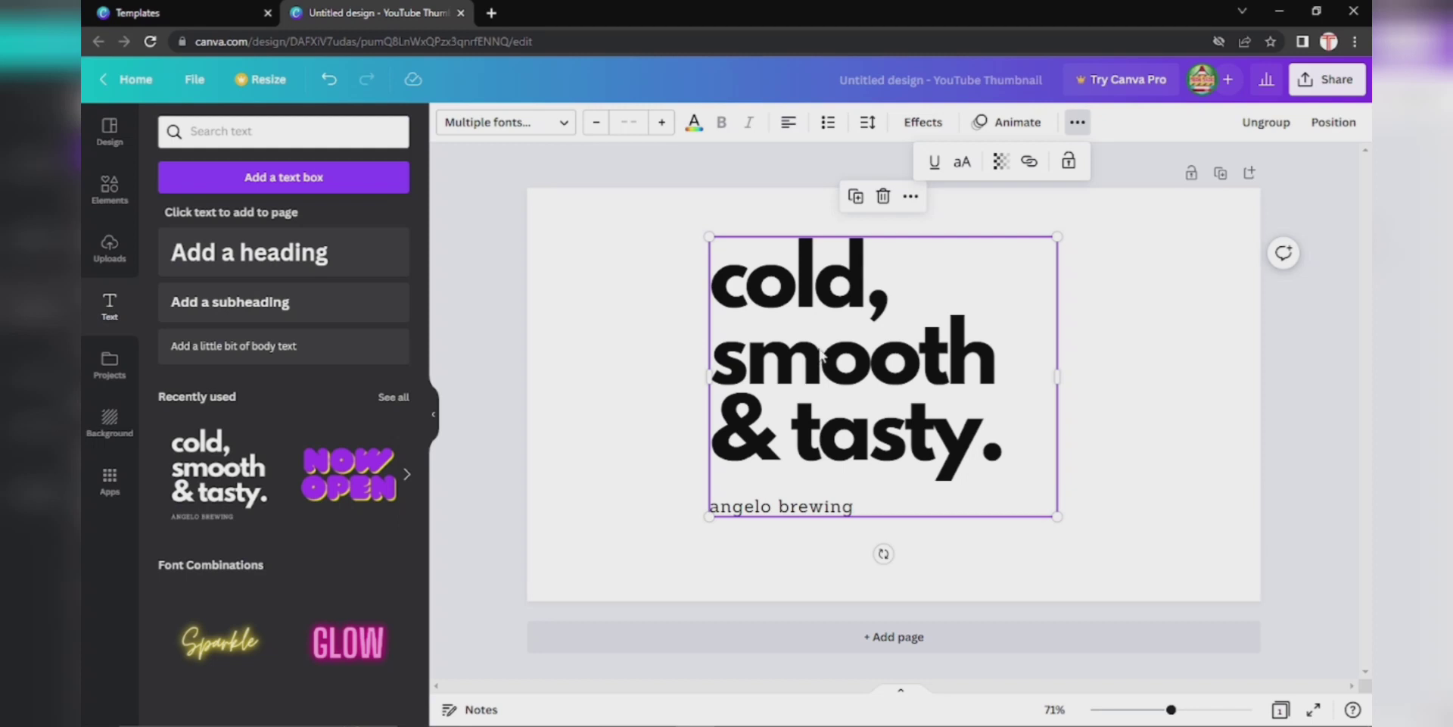
left_click(962, 162)
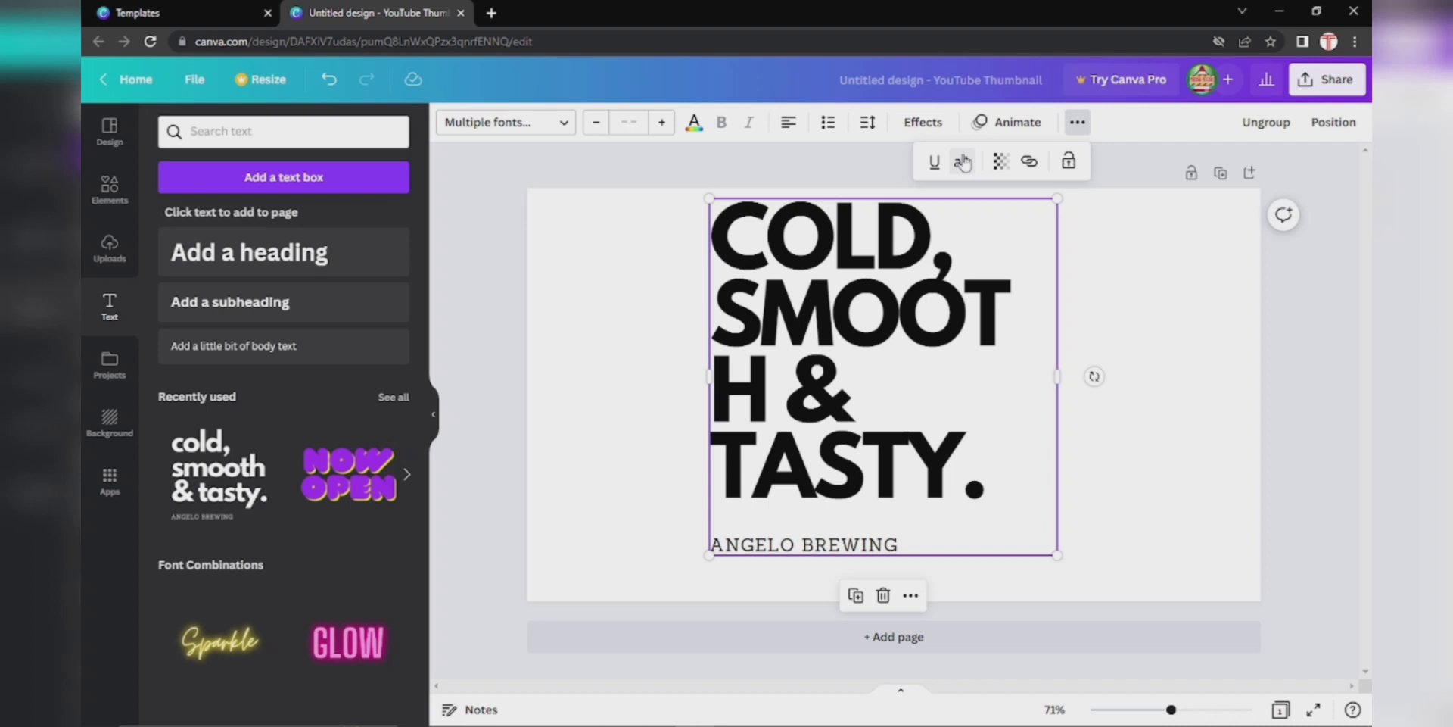
left_click(962, 162)
Try the transparency setting on the text group and return it to 100
left_click(1001, 161)
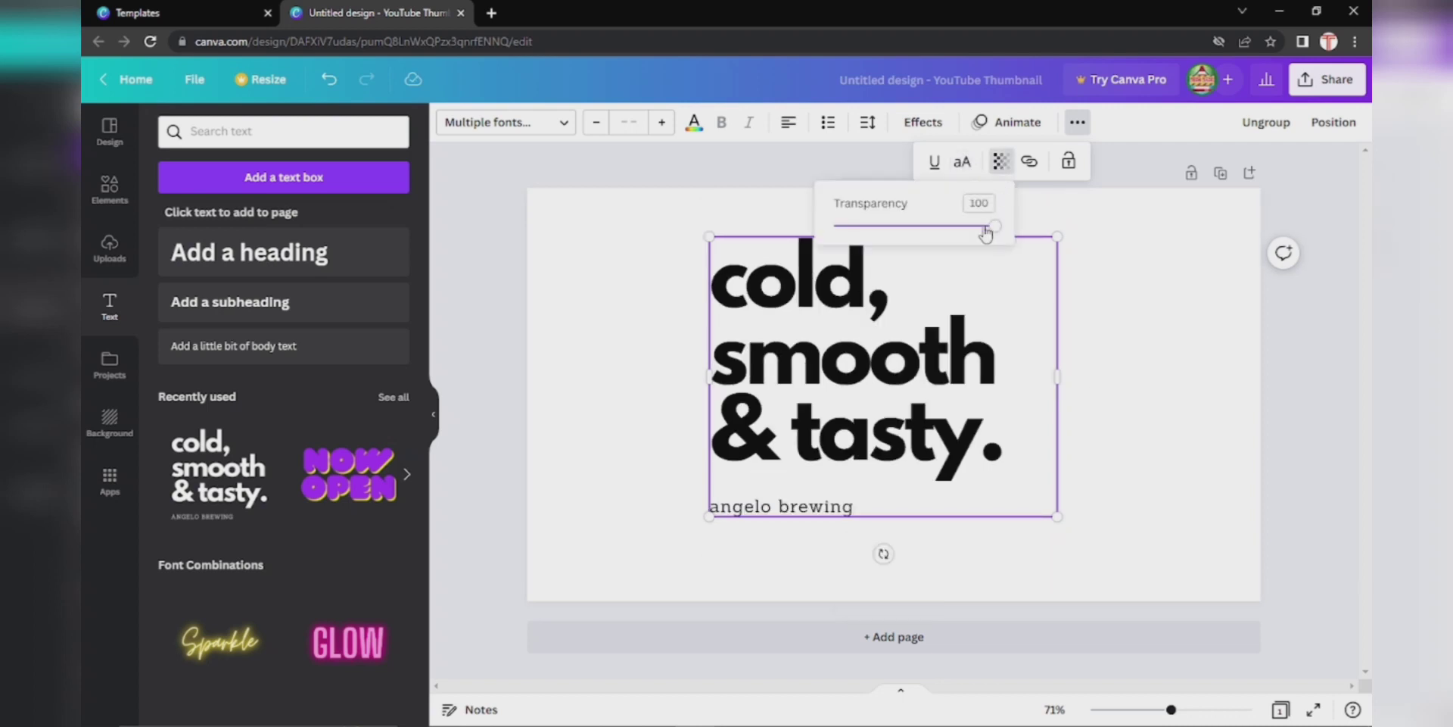
left_click_drag(994, 225, 1044, 253)
Lock the text group, test the lock by deselecting and reselecting it, and unlock the group
left_click(1068, 160)
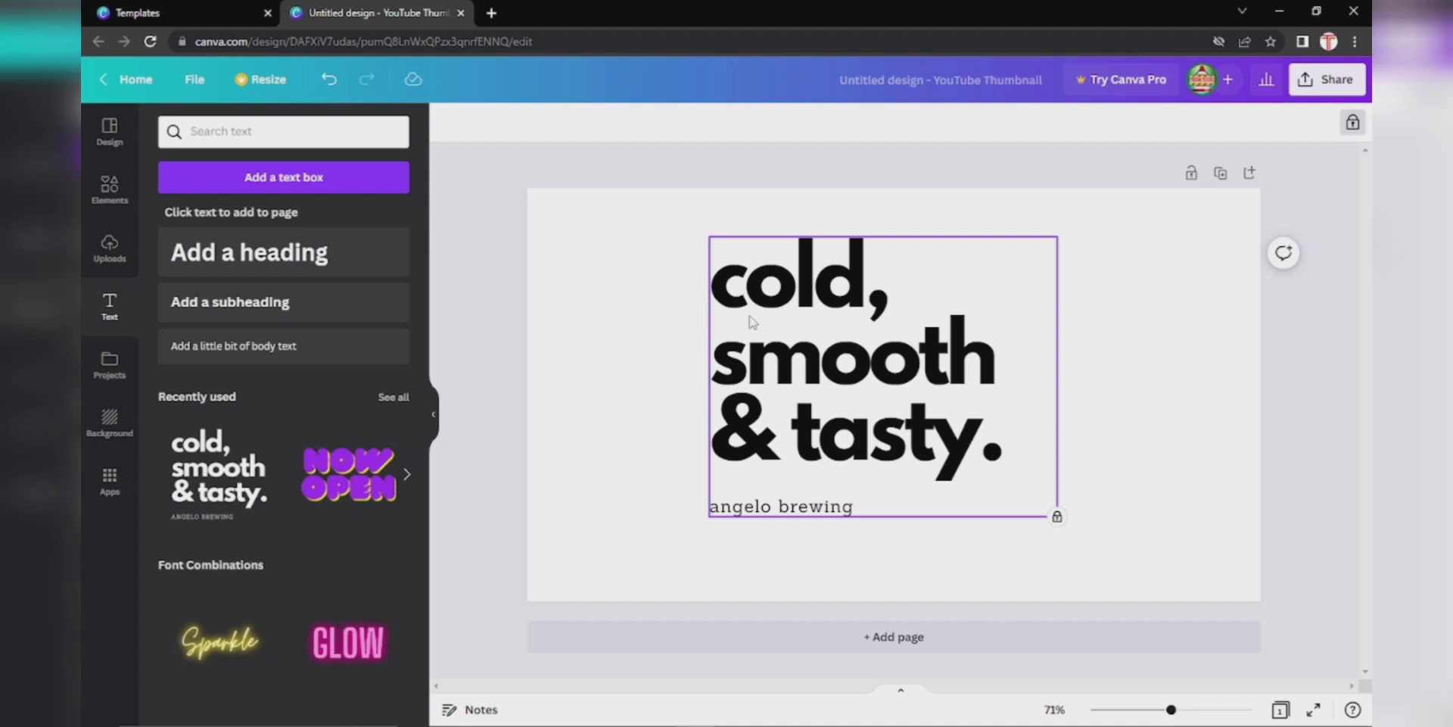
left_click(591, 317)
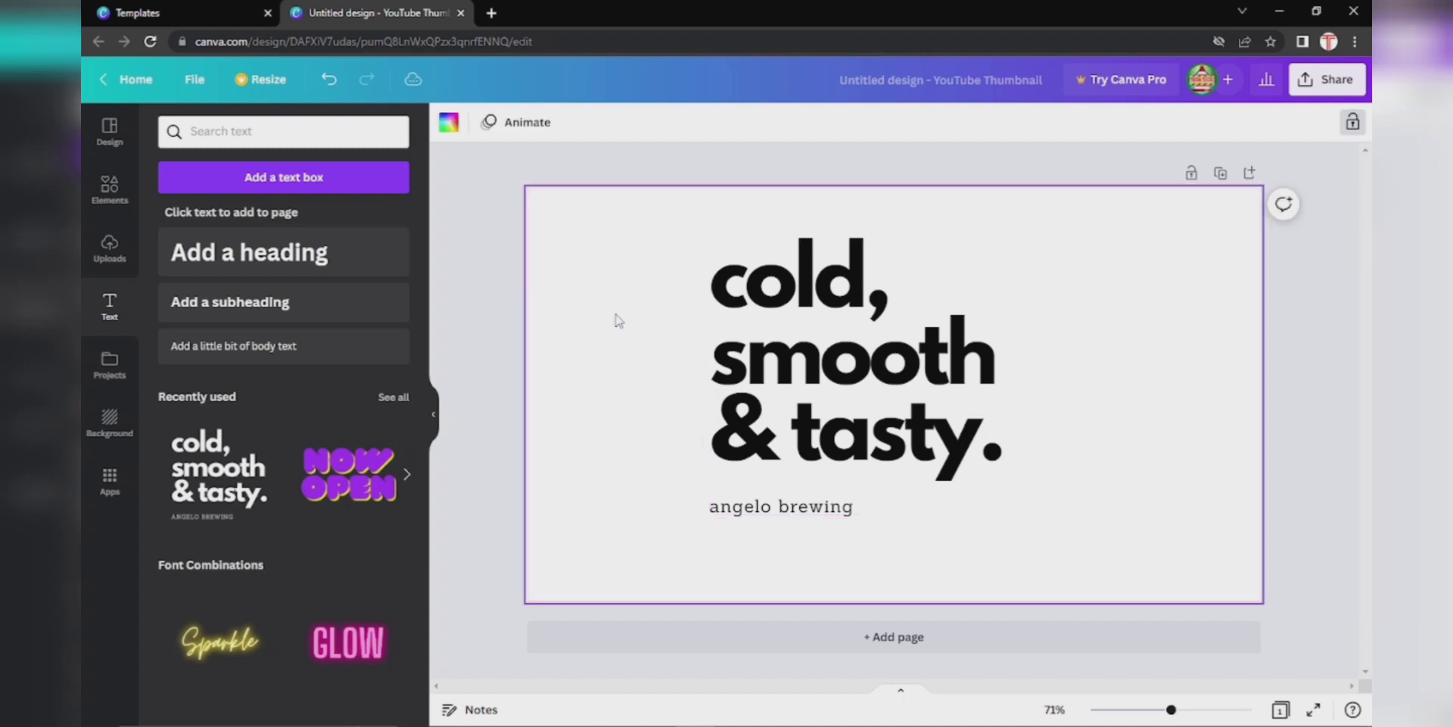
left_click(787, 312)
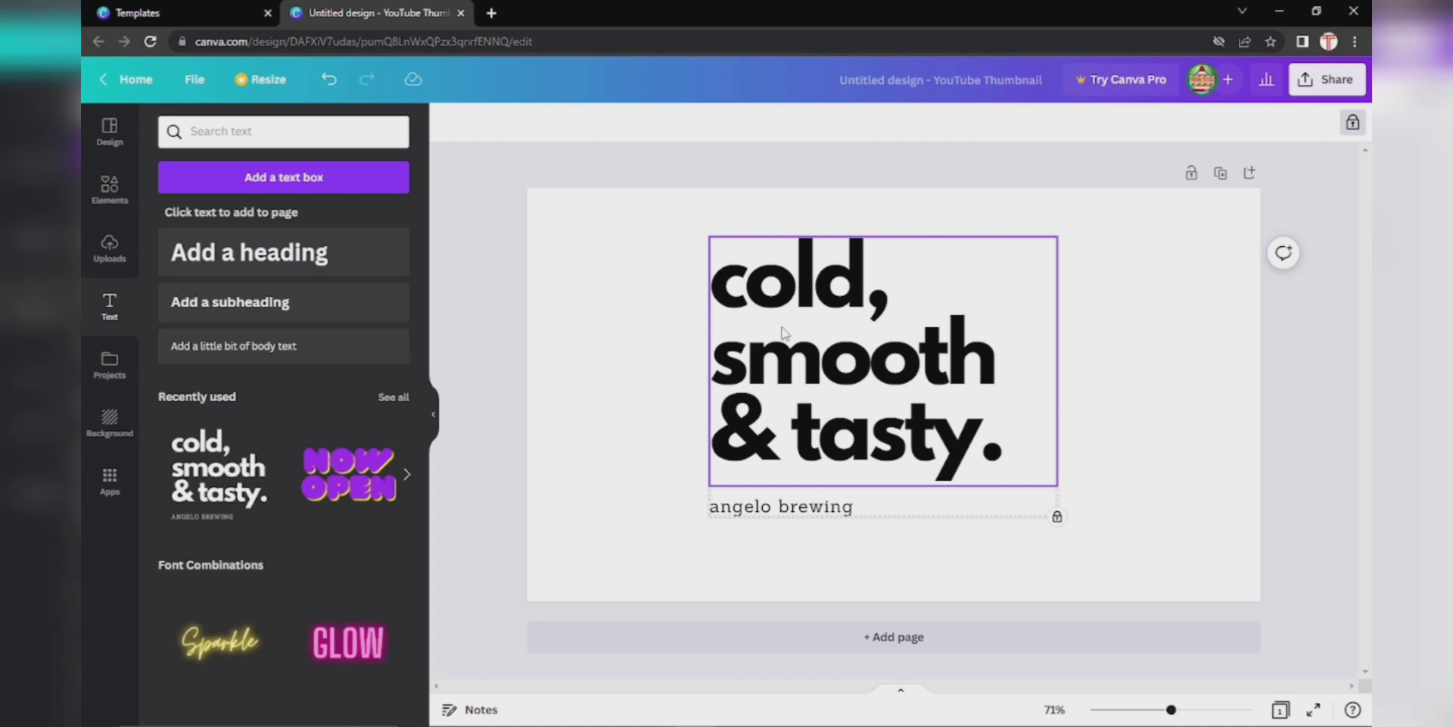
left_click(823, 337)
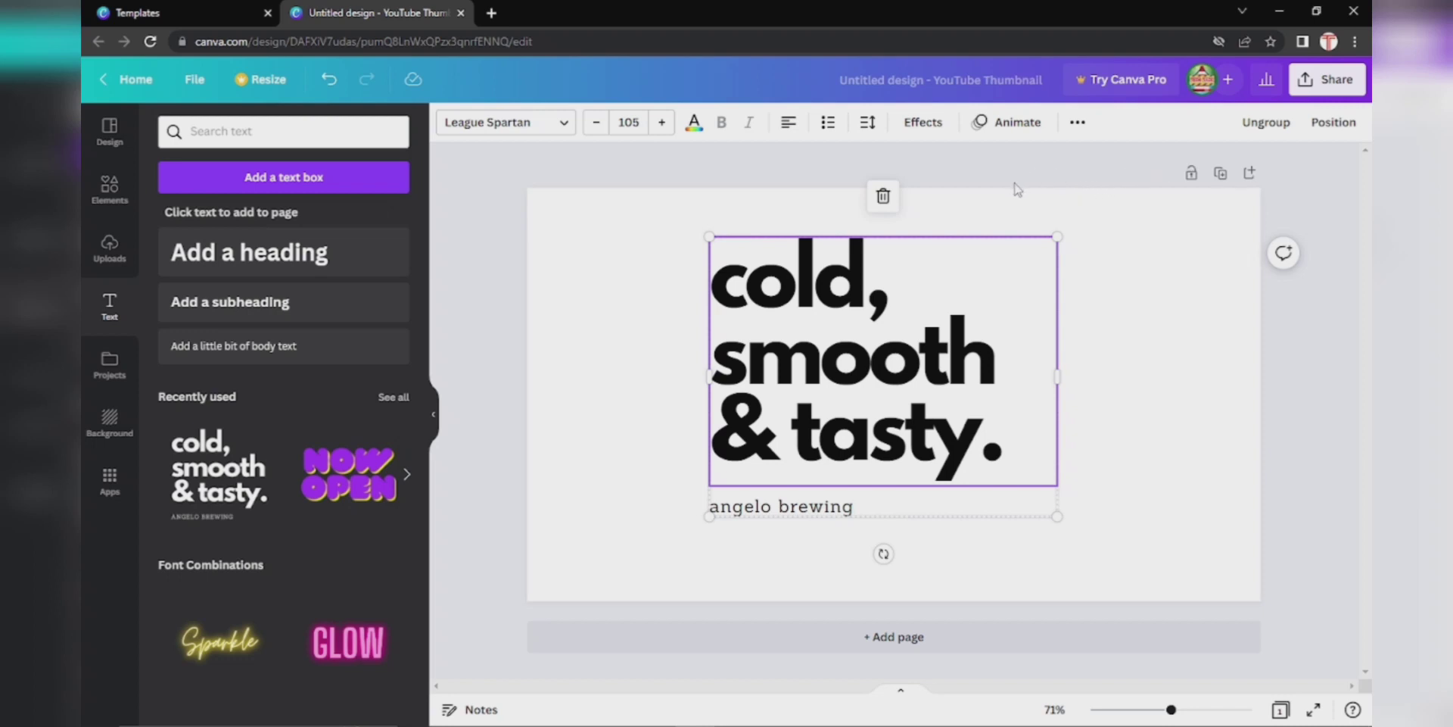
Lock the whole page, toggle the page lock off and on several times, and leave the page locked
left_click(1192, 173)
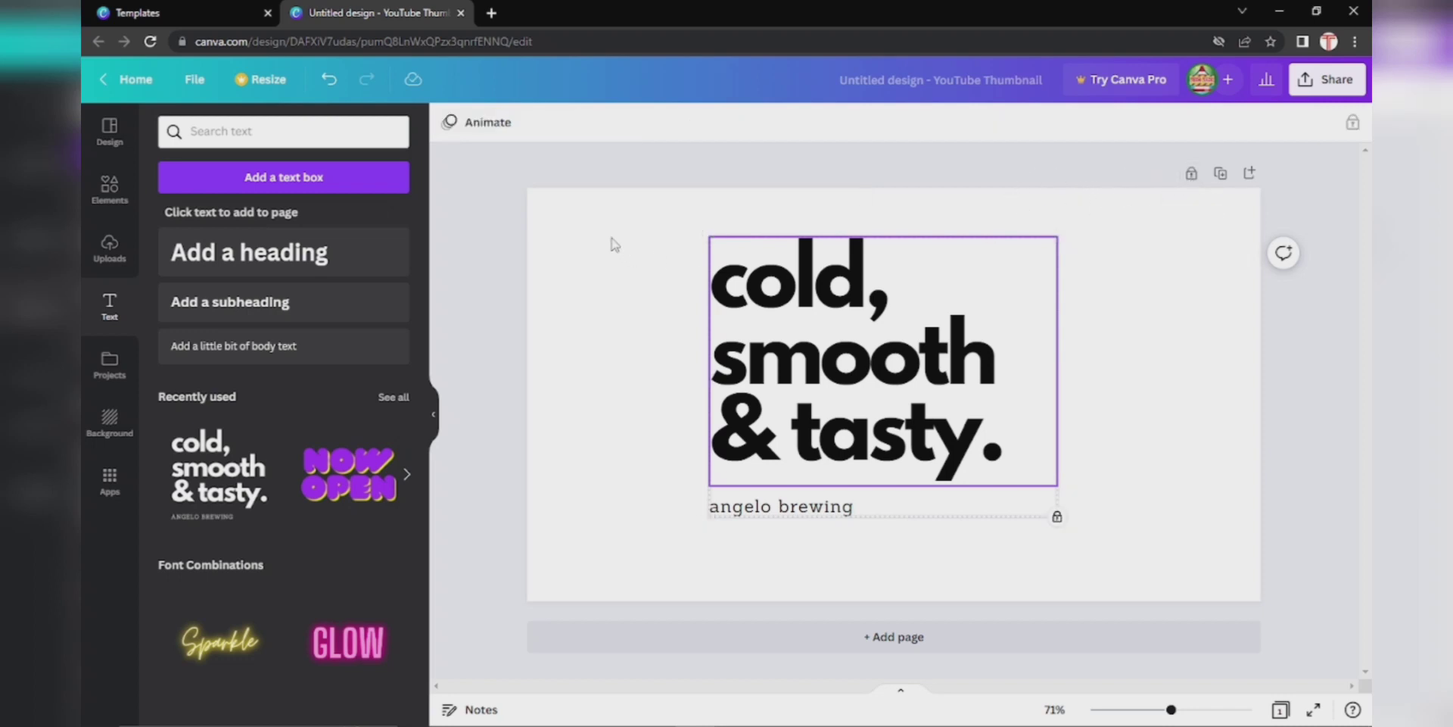
left_click(548, 292)
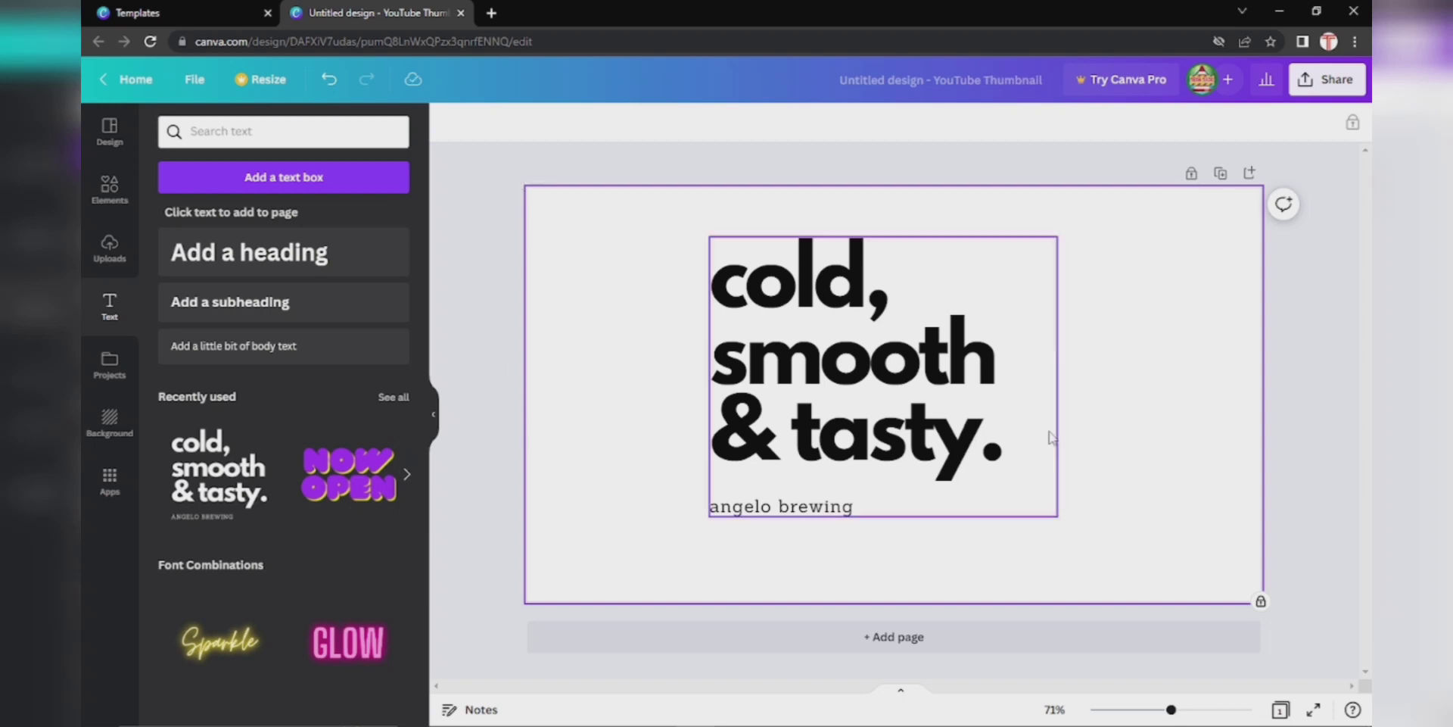
left_click(1191, 177)
left_click(1192, 174)
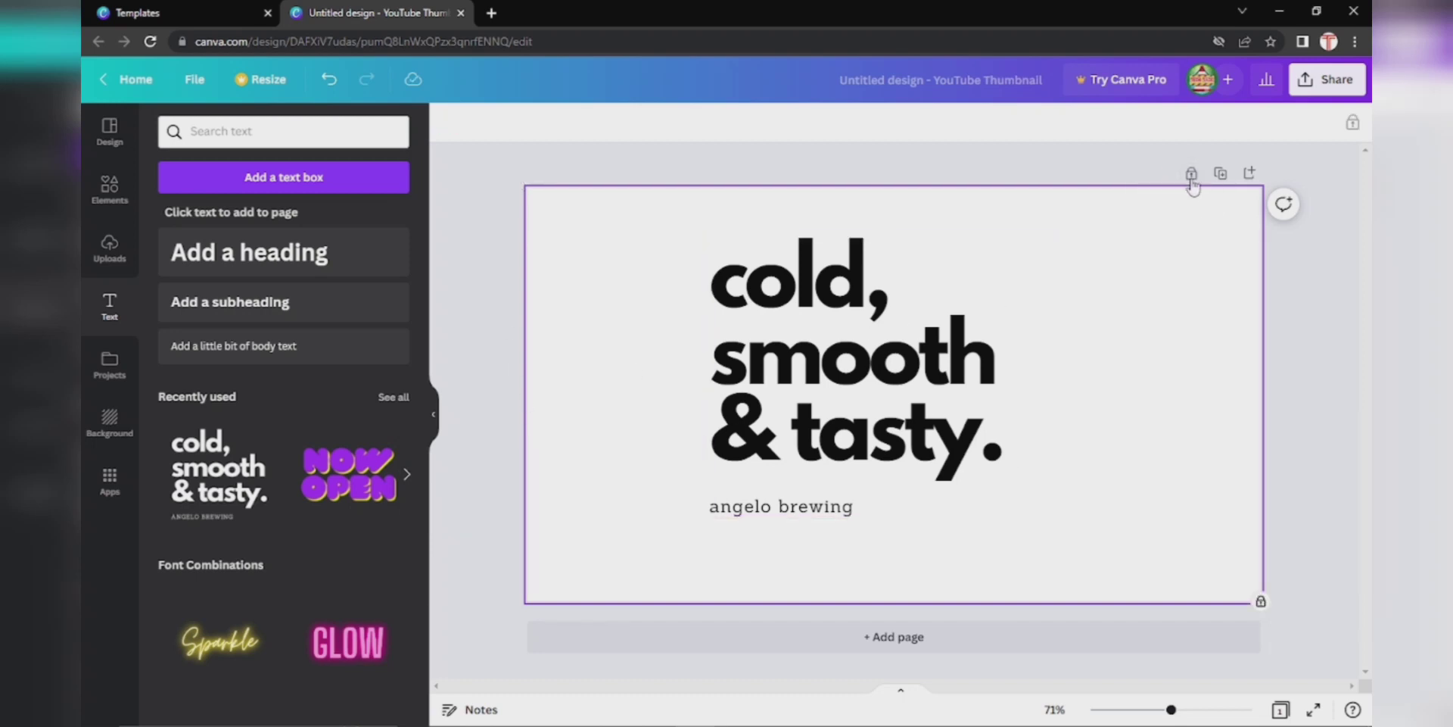
left_click(1192, 174)
left_click(1193, 176)
left_click(1192, 175)
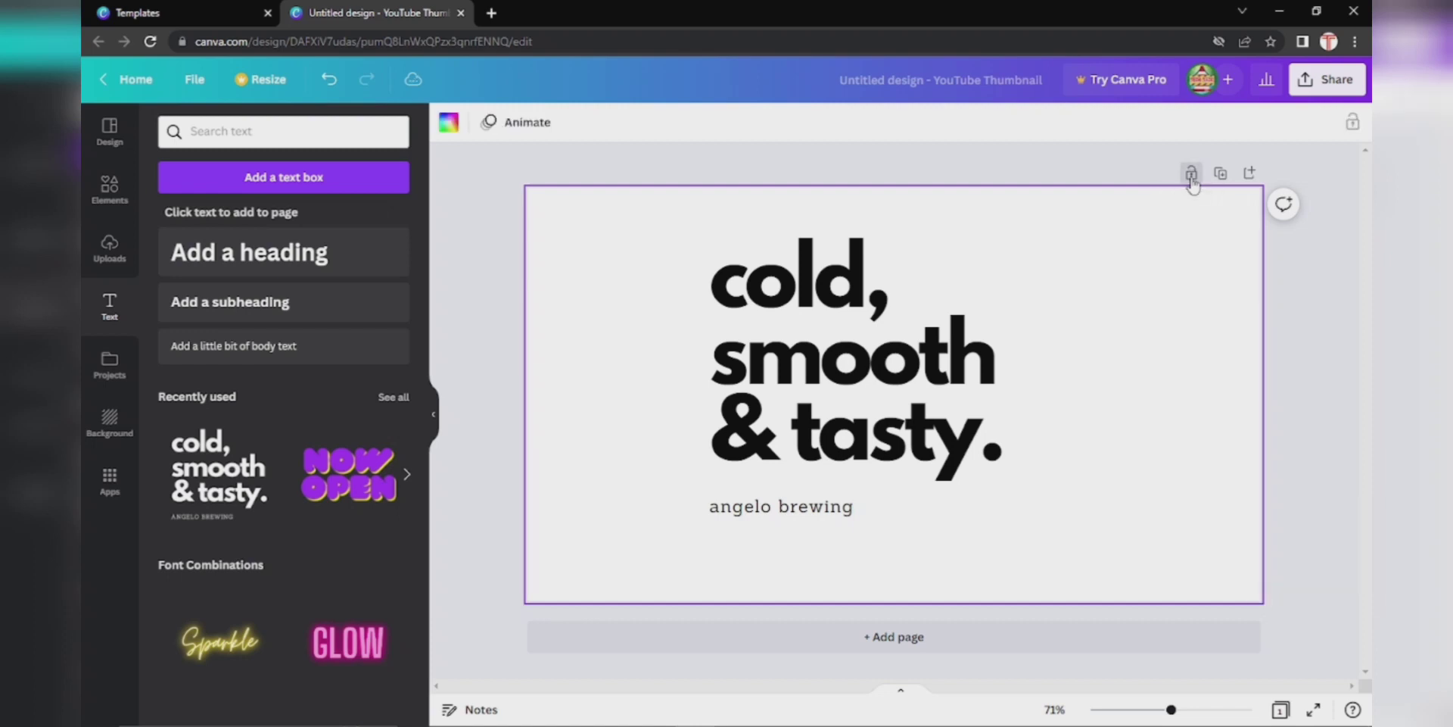
left_click(1193, 176)
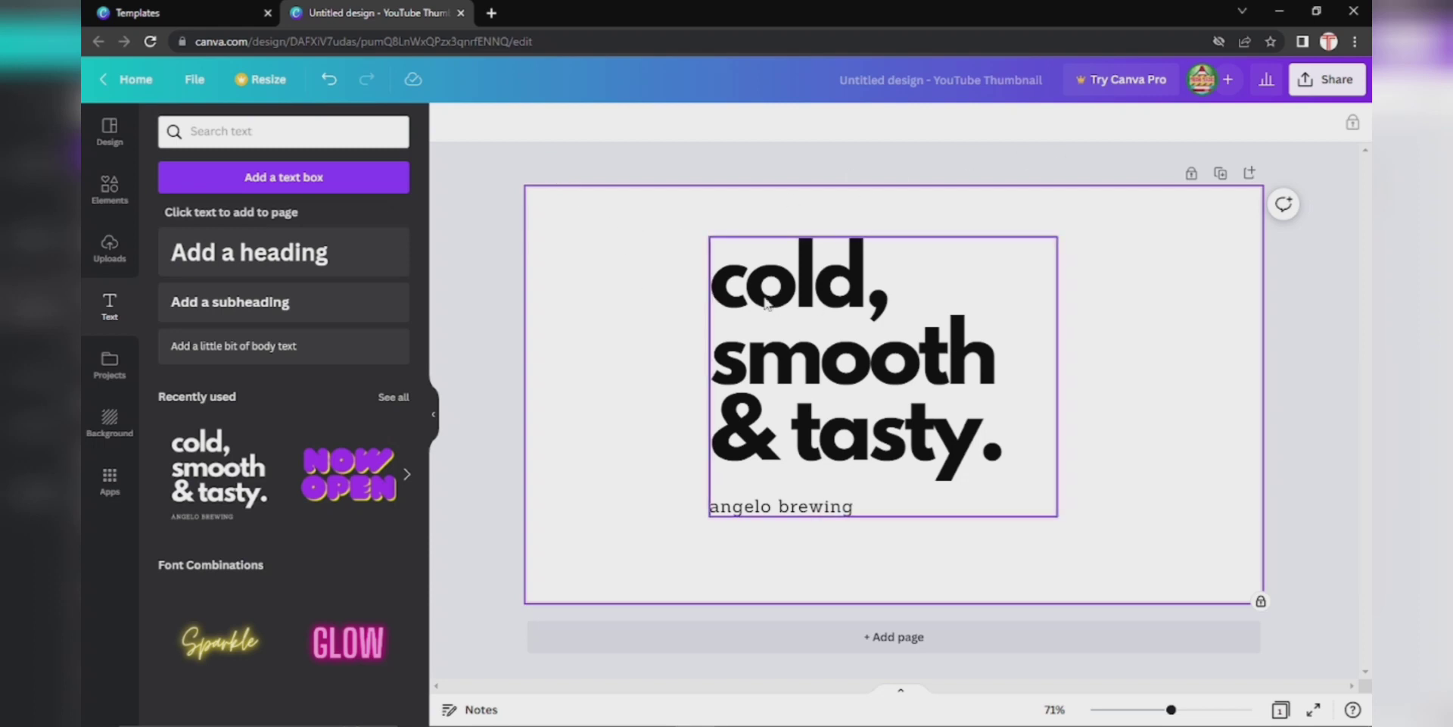
Test the page lock by trying to select and move the text group, and unlock the page
left_click(769, 301)
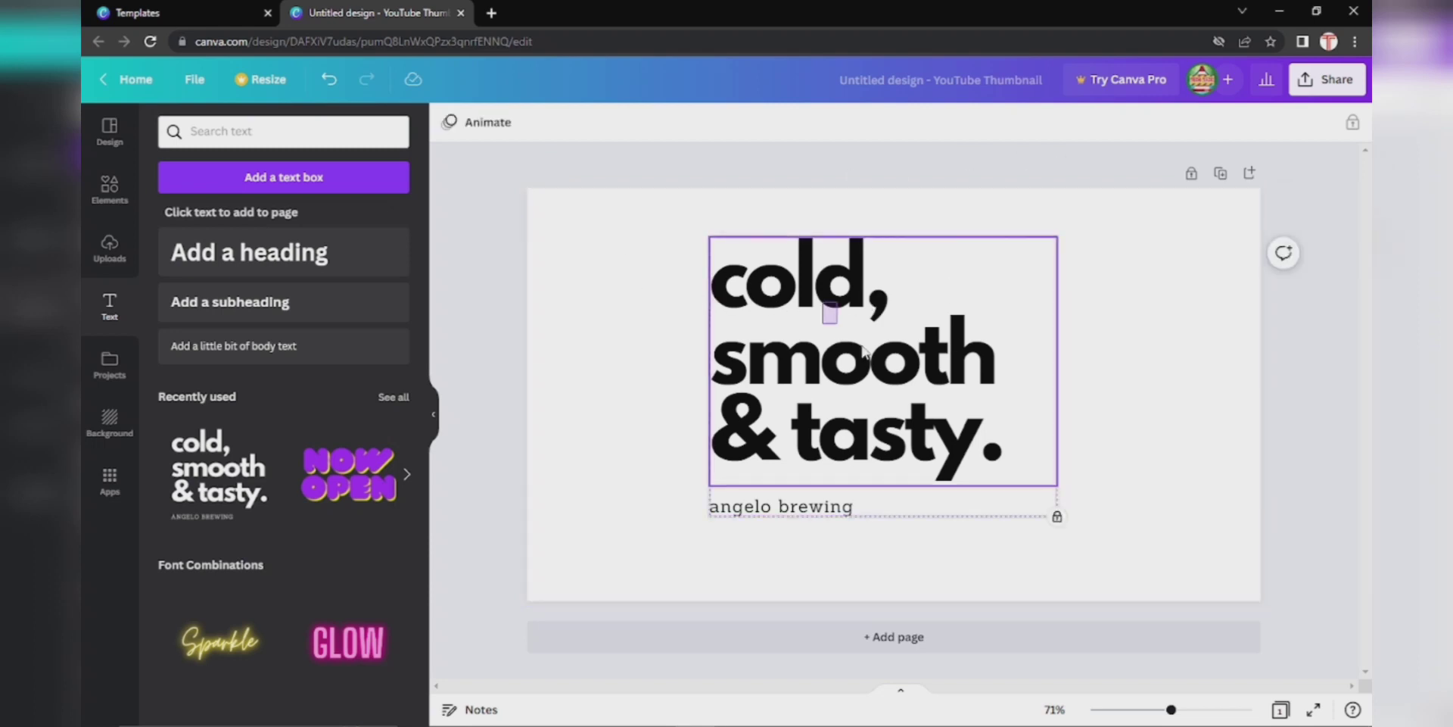
left_click(829, 318)
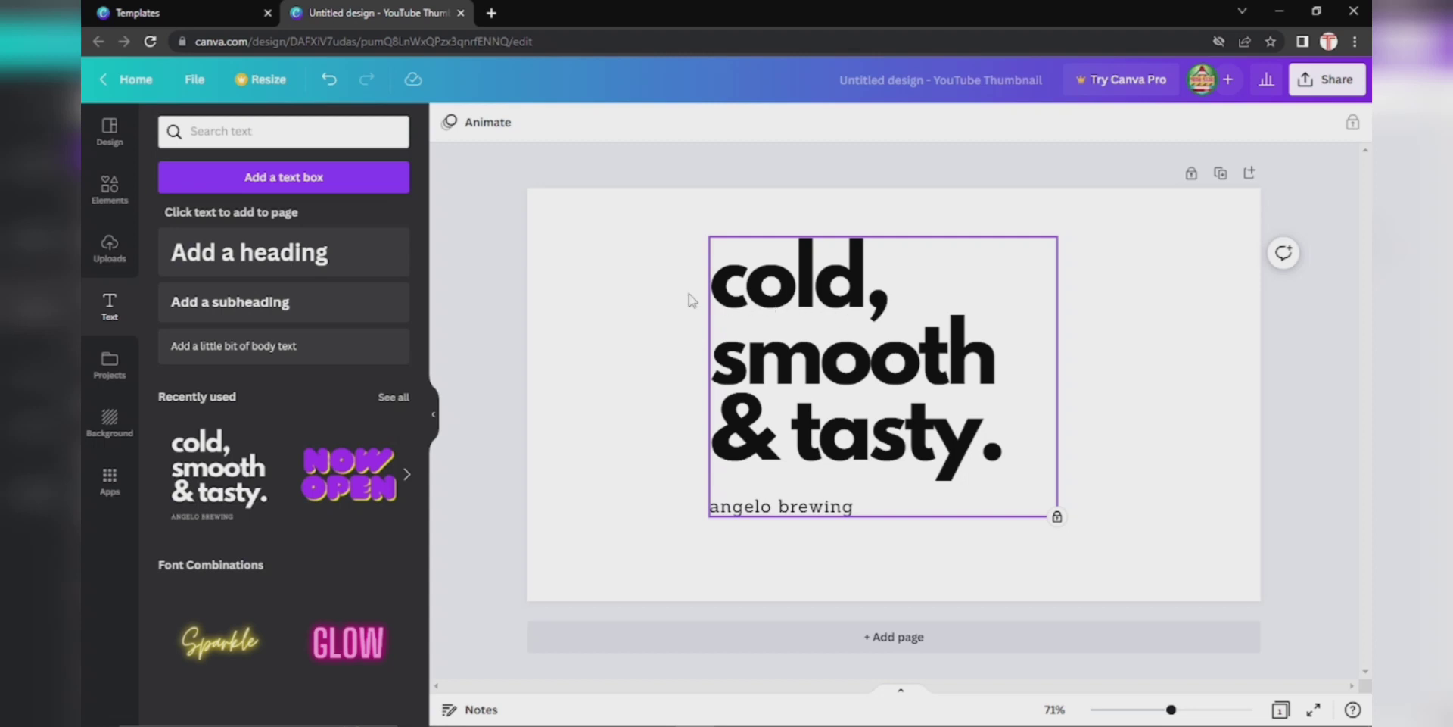
left_click(628, 271)
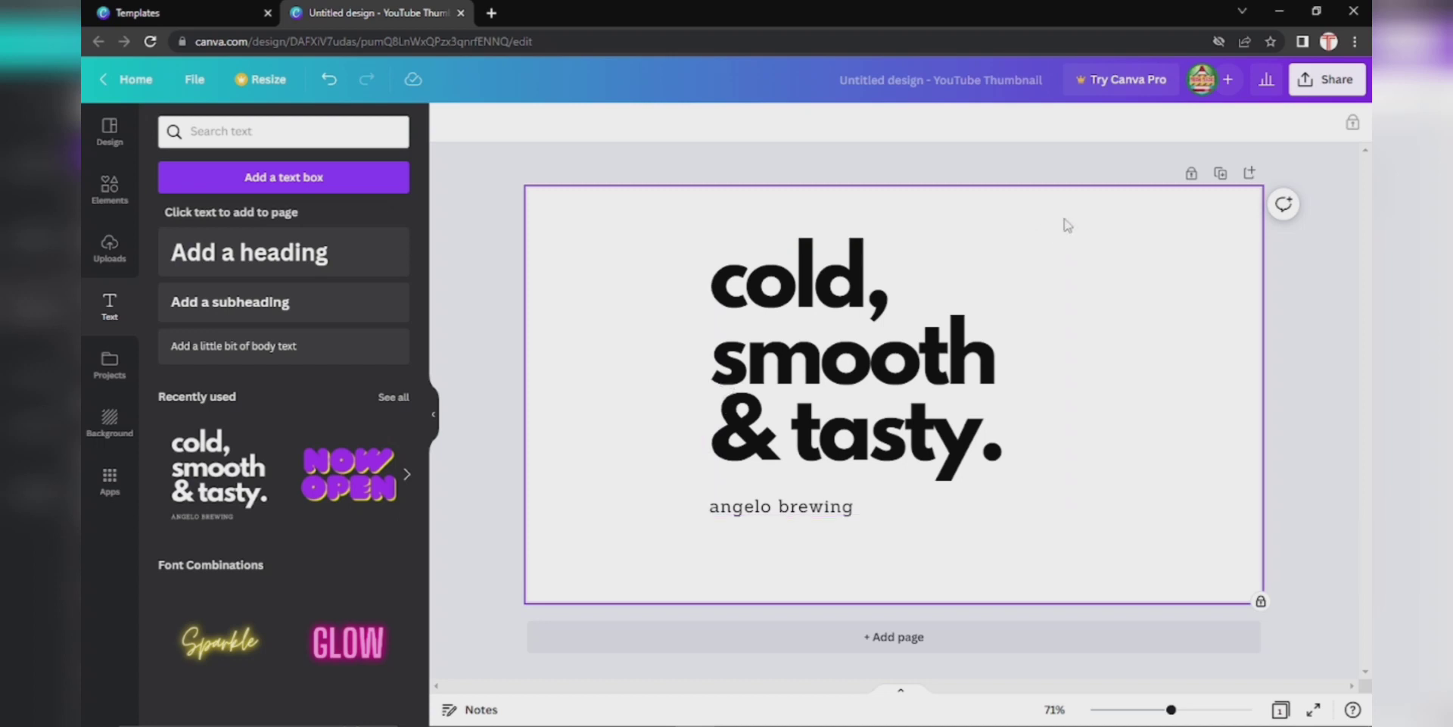
left_click(1188, 183)
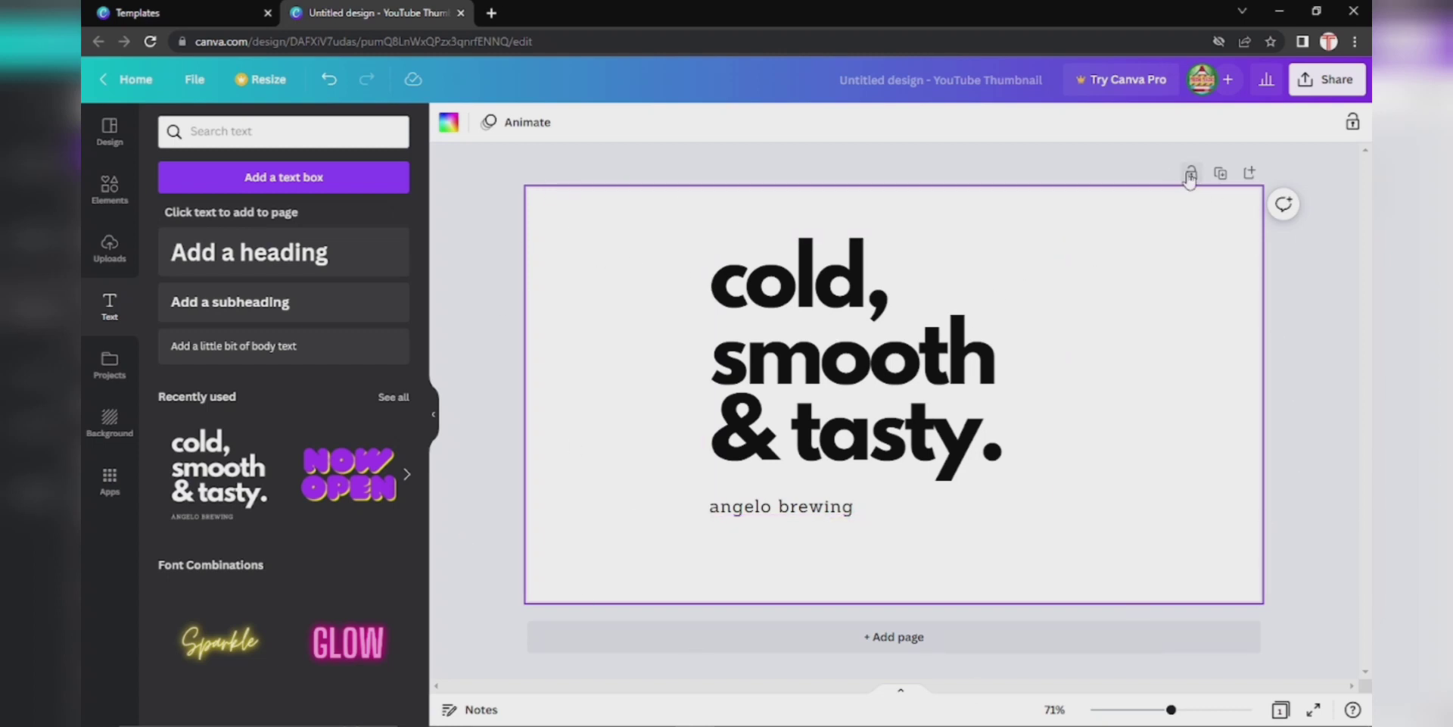
left_click_drag(736, 323, 858, 402)
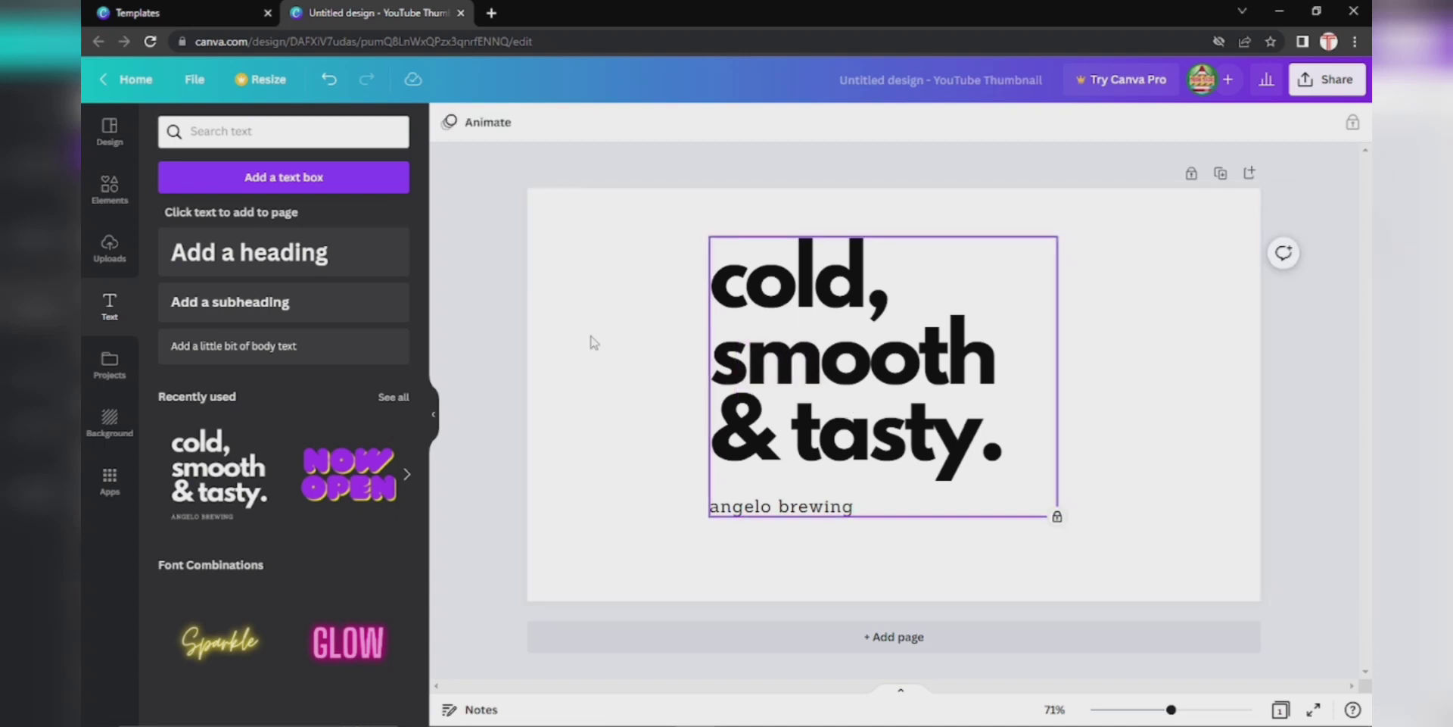
Duplicate the page and delete the copy, then add a blank page and delete it
left_click(1220, 176)
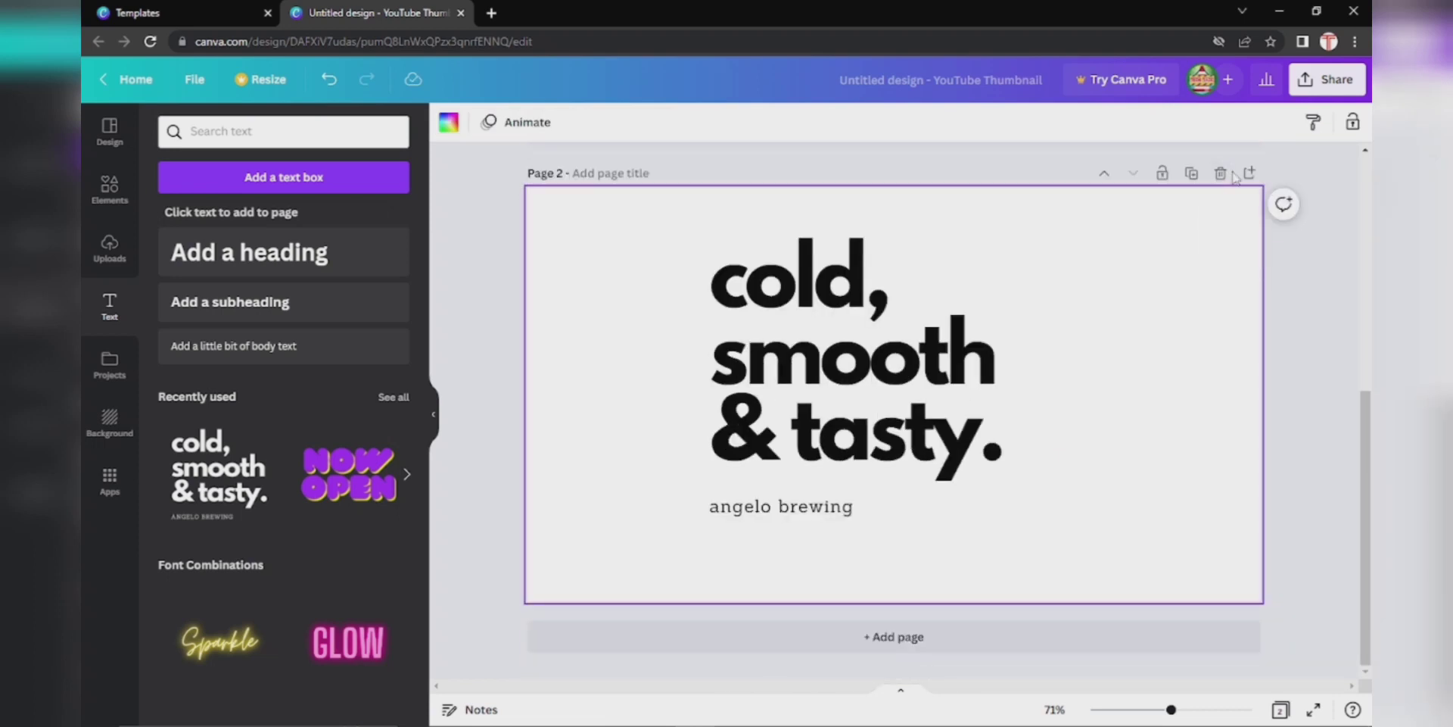
left_click(1227, 177)
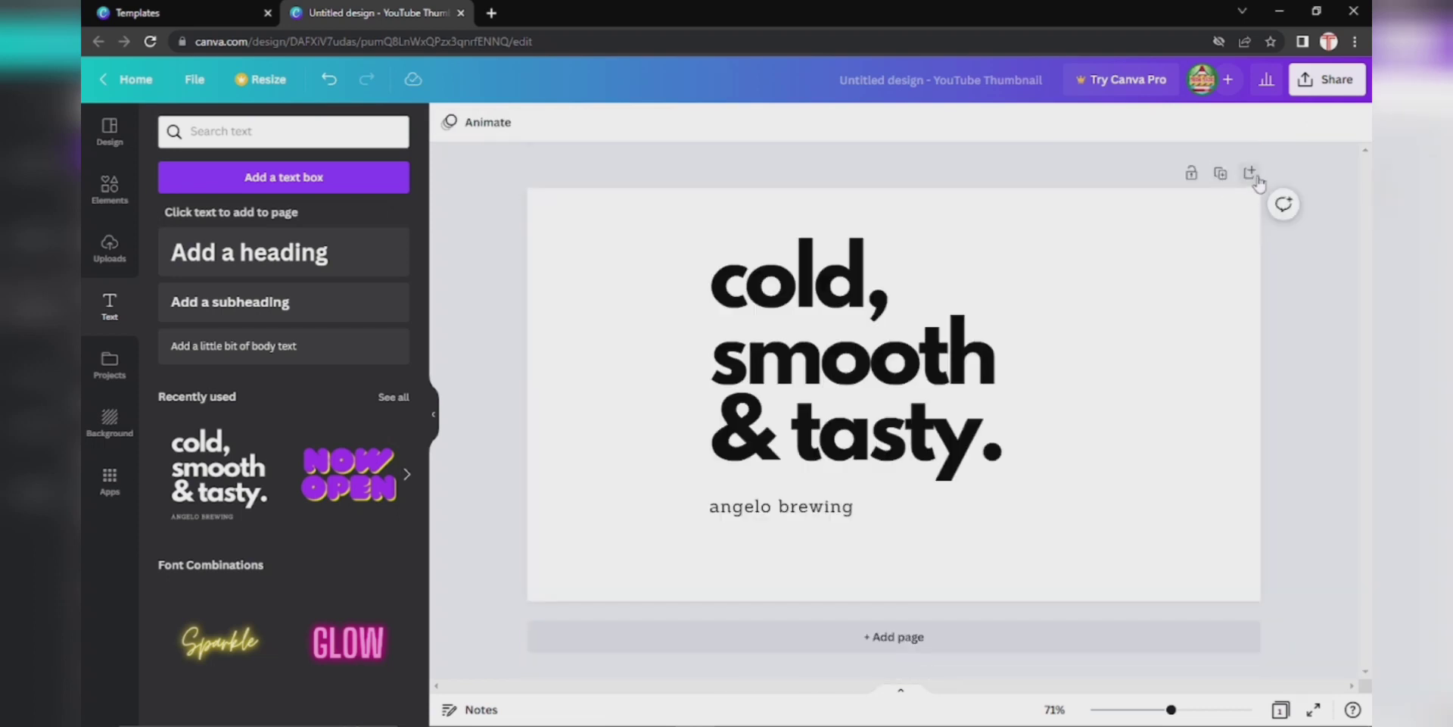
left_click(1251, 174)
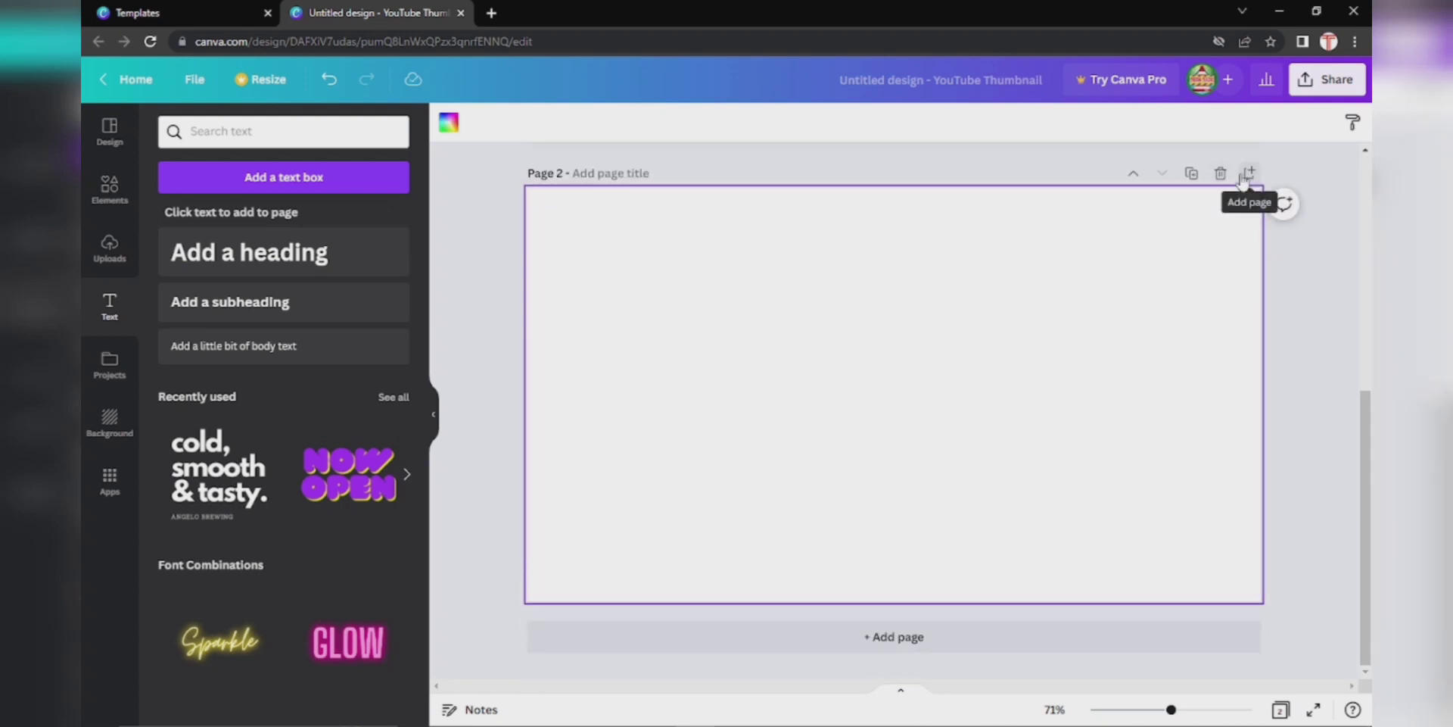
left_click(1221, 174)
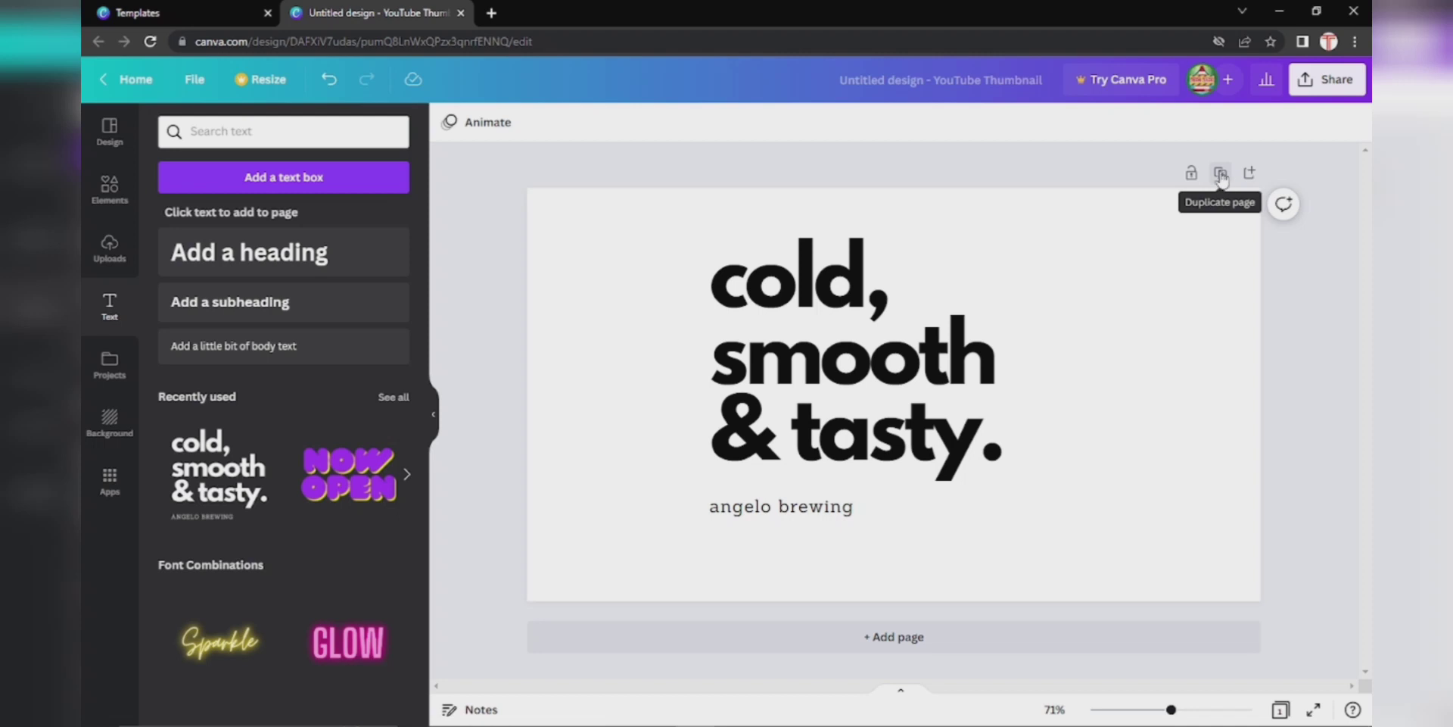
Duplicate the page, compare the copy with the original, and duplicate page 2 to make a third page
left_click(1221, 174)
scroll(1134, 266, "up", 3)
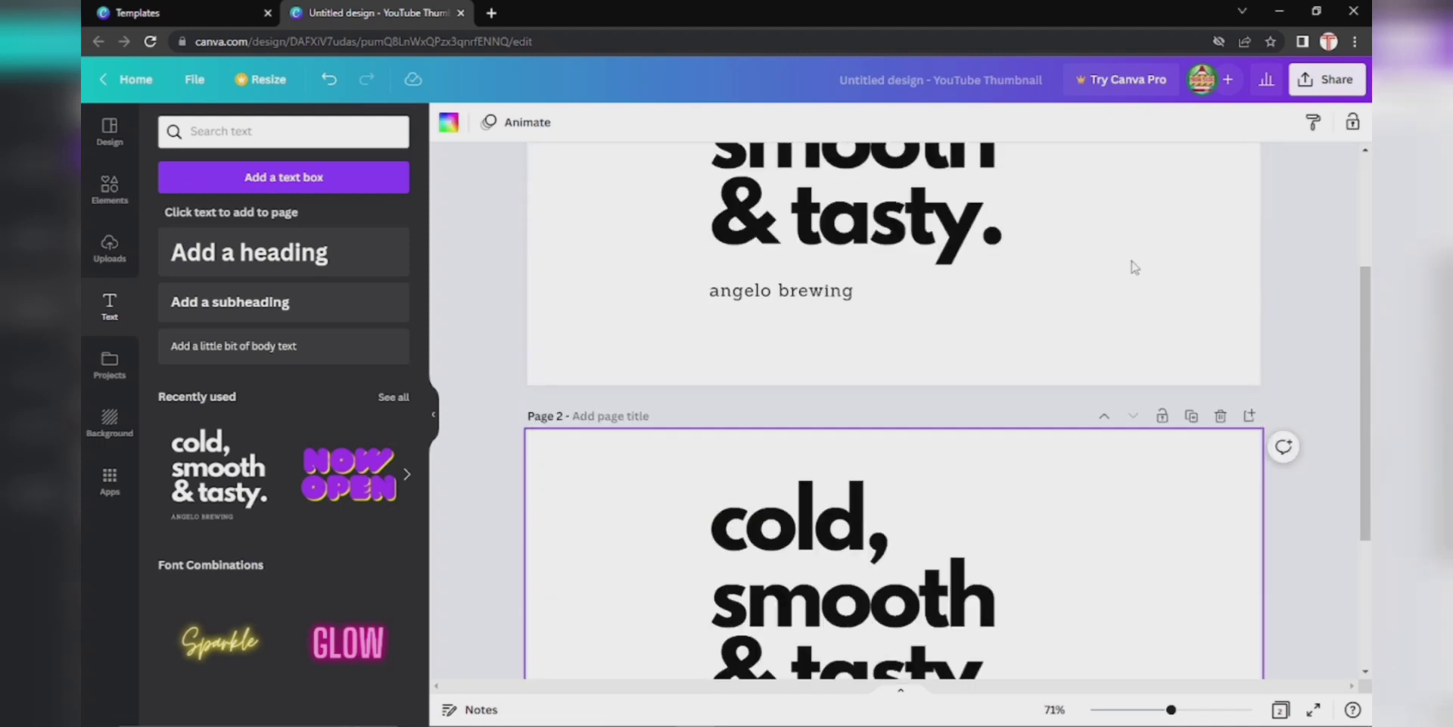
scroll(960, 276, "up", 3)
scroll(916, 404, "down", 6)
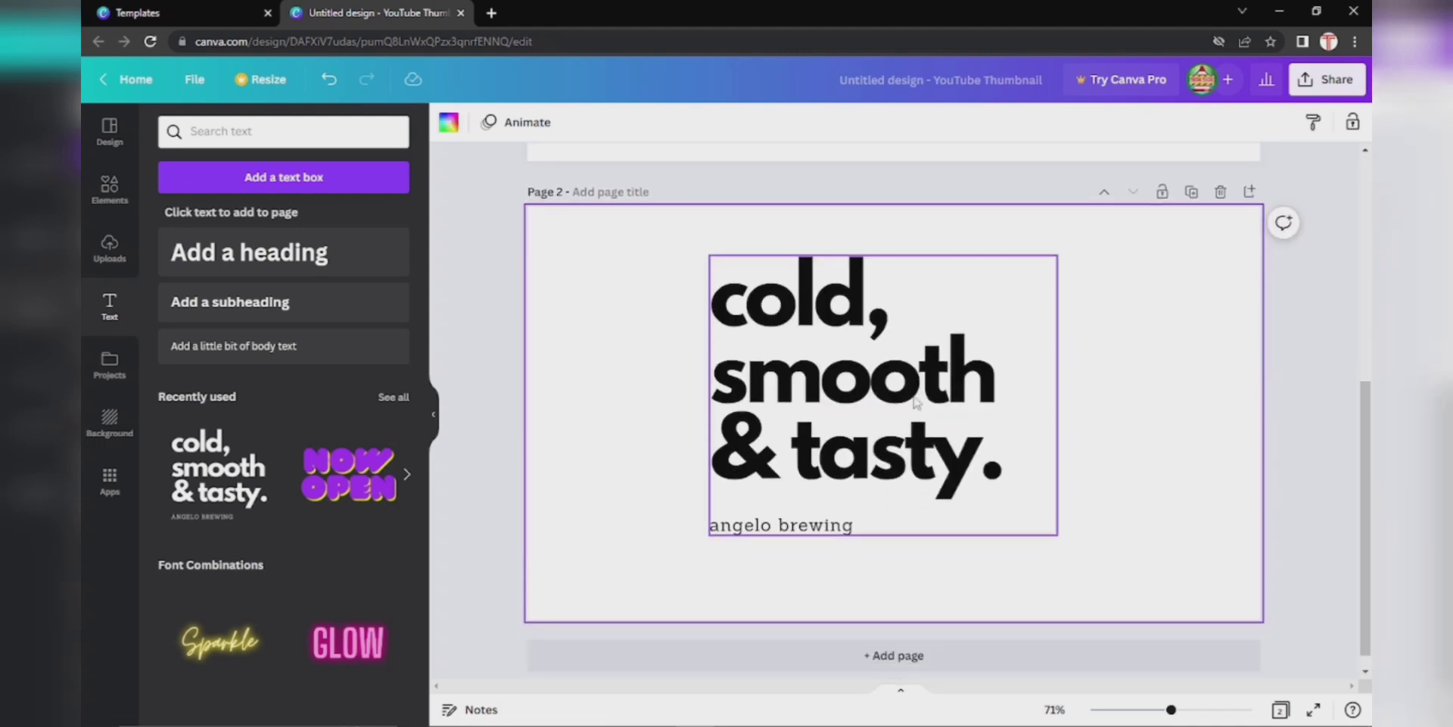
scroll(916, 403, "up", 6)
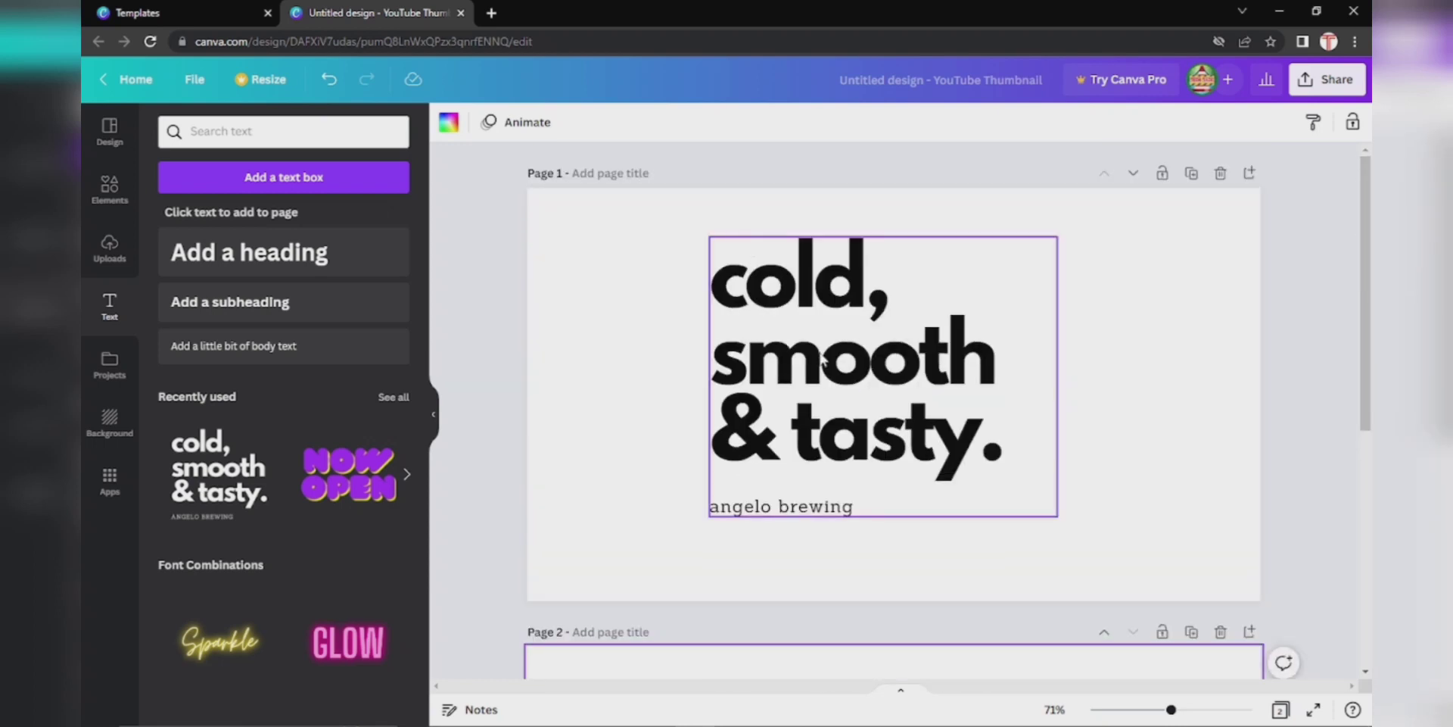
scroll(823, 362, "down", 5)
scroll(876, 400, "up", 2)
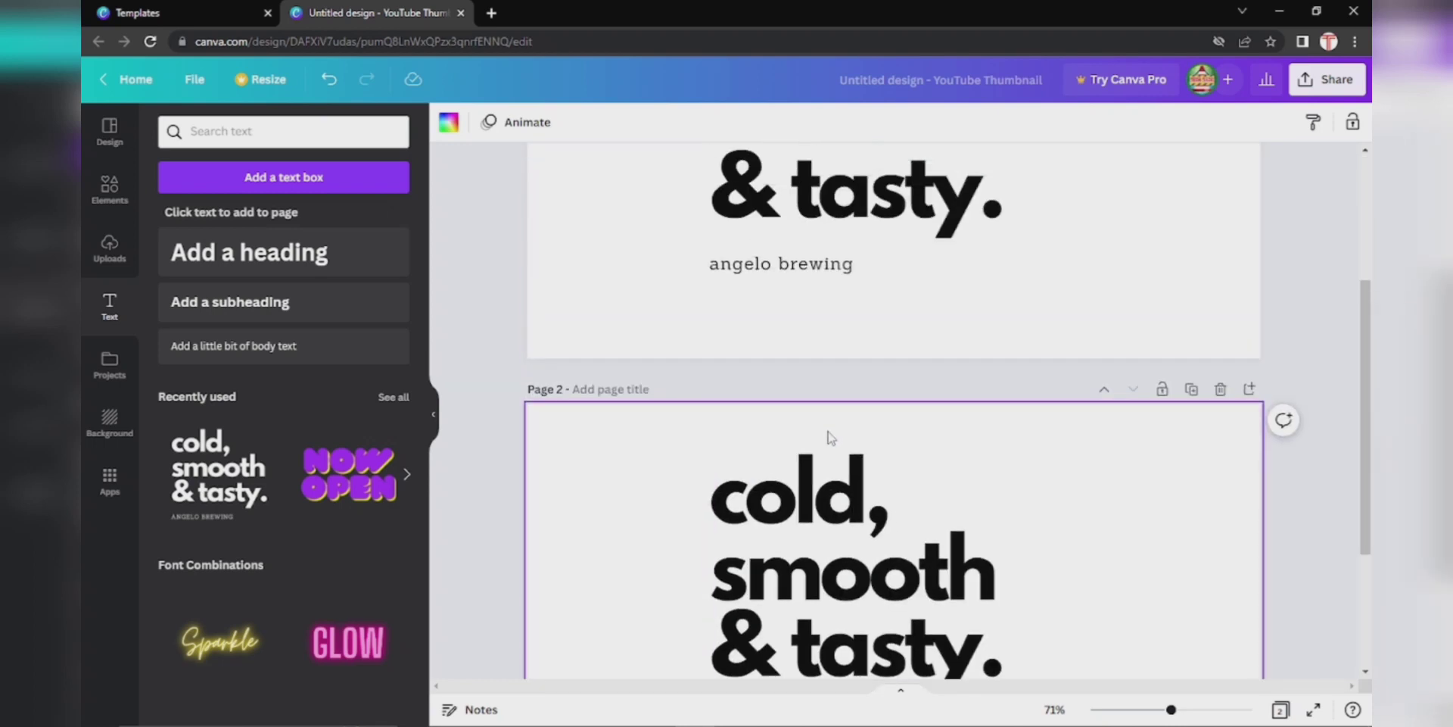
scroll(830, 437, "down", 3)
left_click(1192, 169)
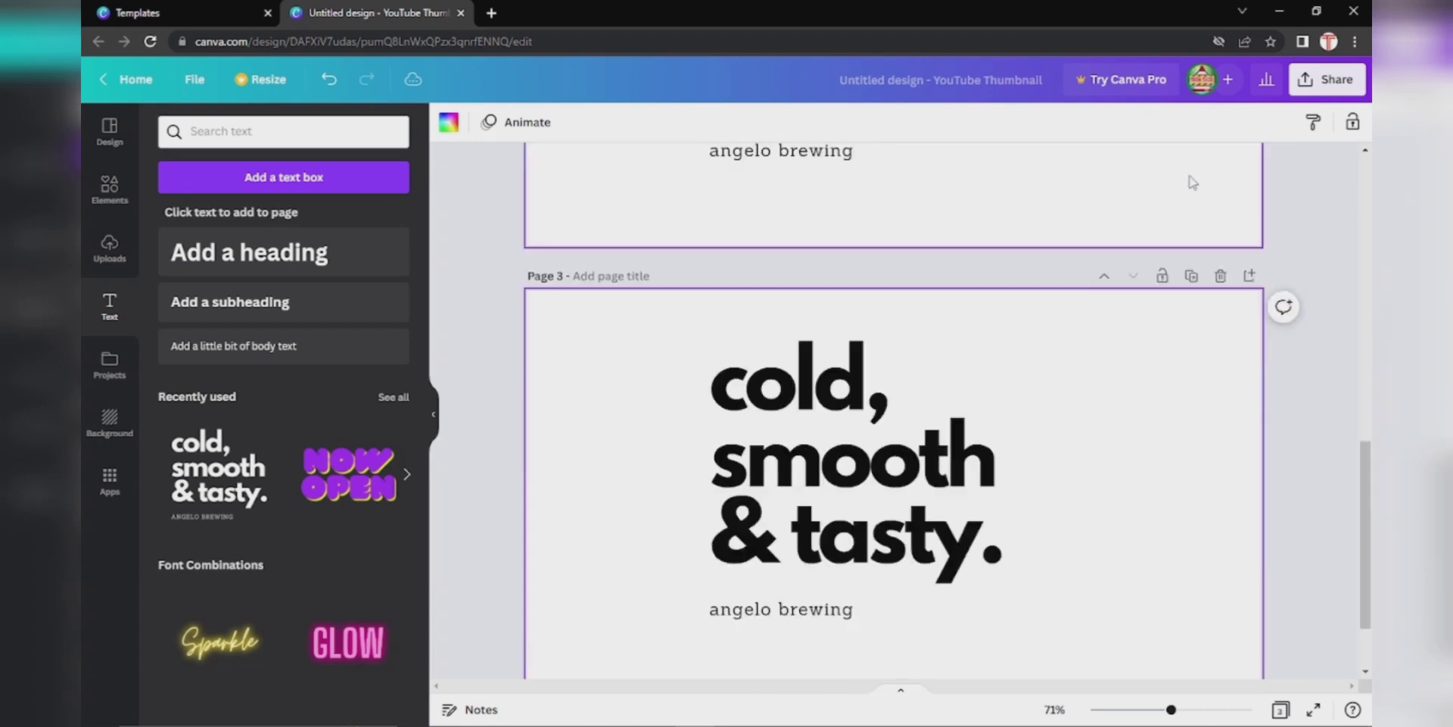
Delete both duplicated pages, and add and delete one blank page so only the original remains
left_click(1220, 173)
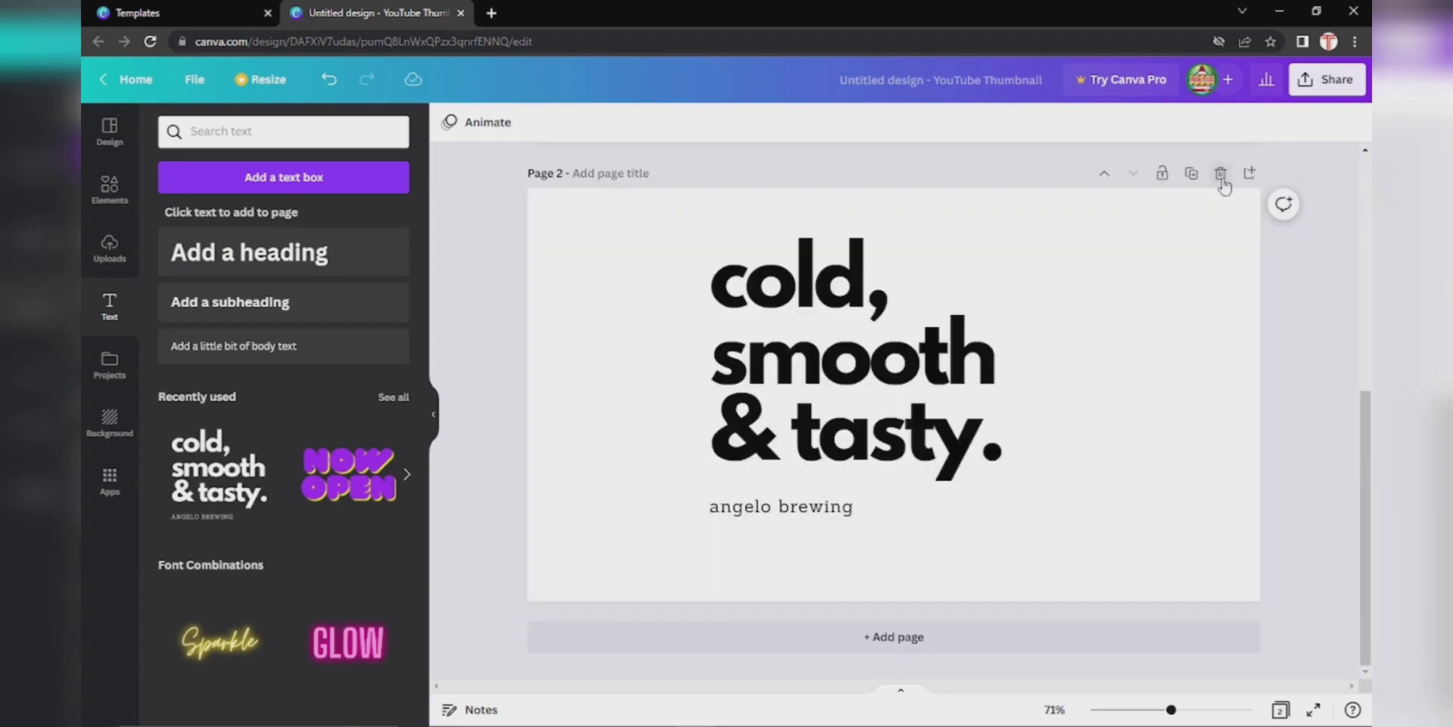
left_click(1220, 174)
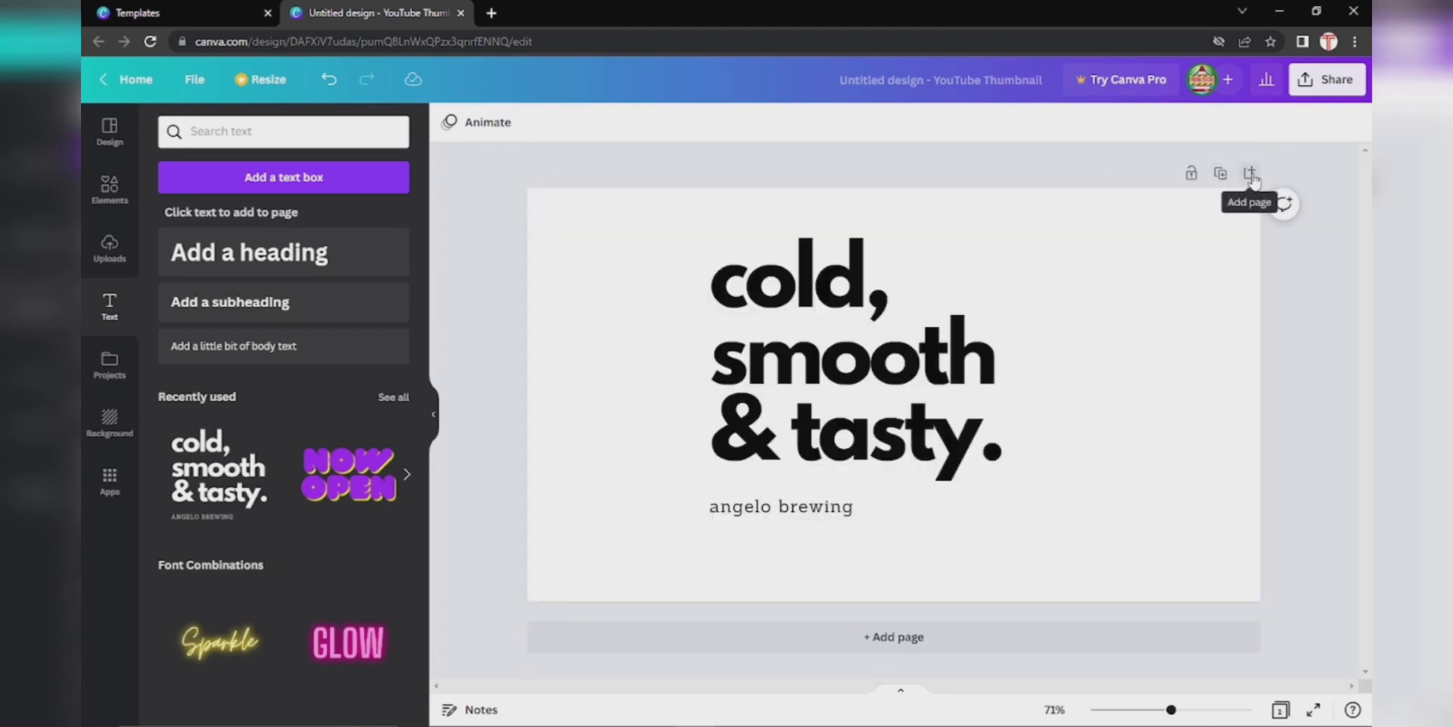
left_click(1251, 174)
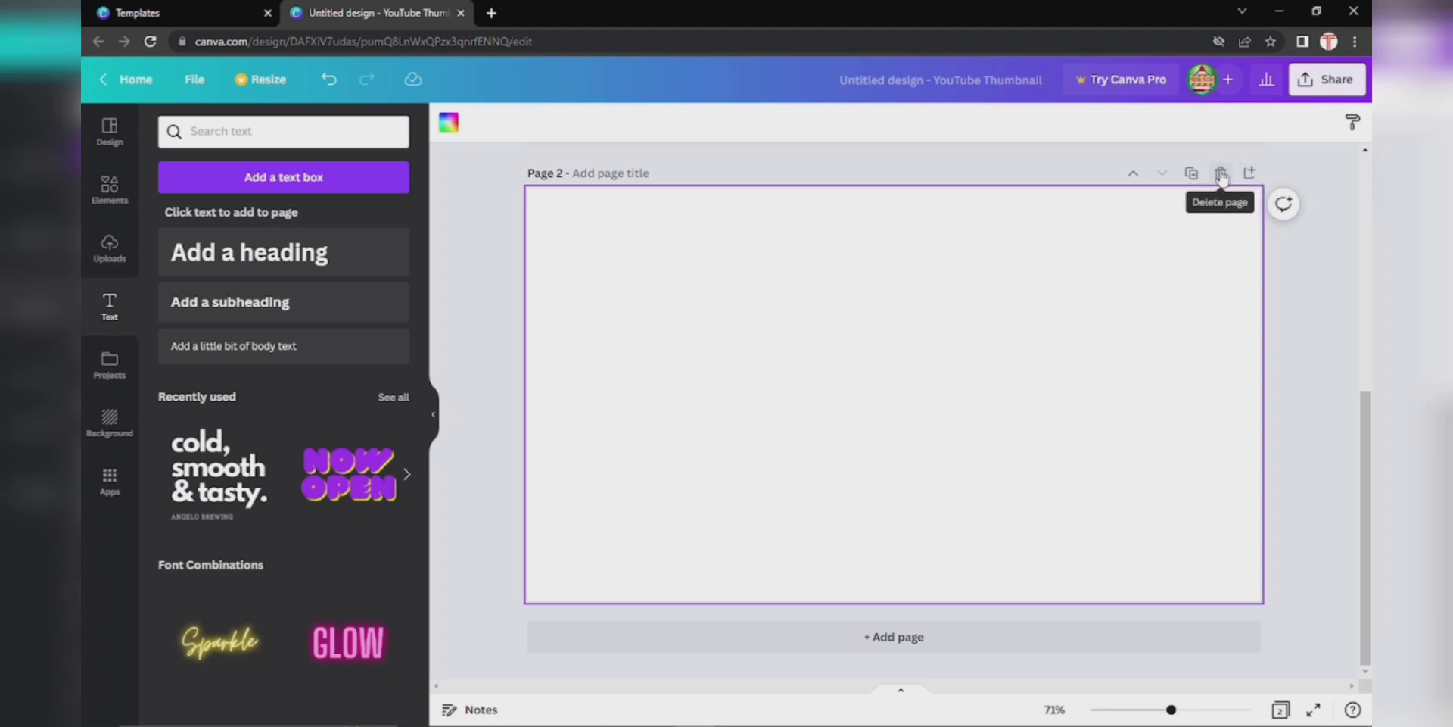
left_click(1221, 174)
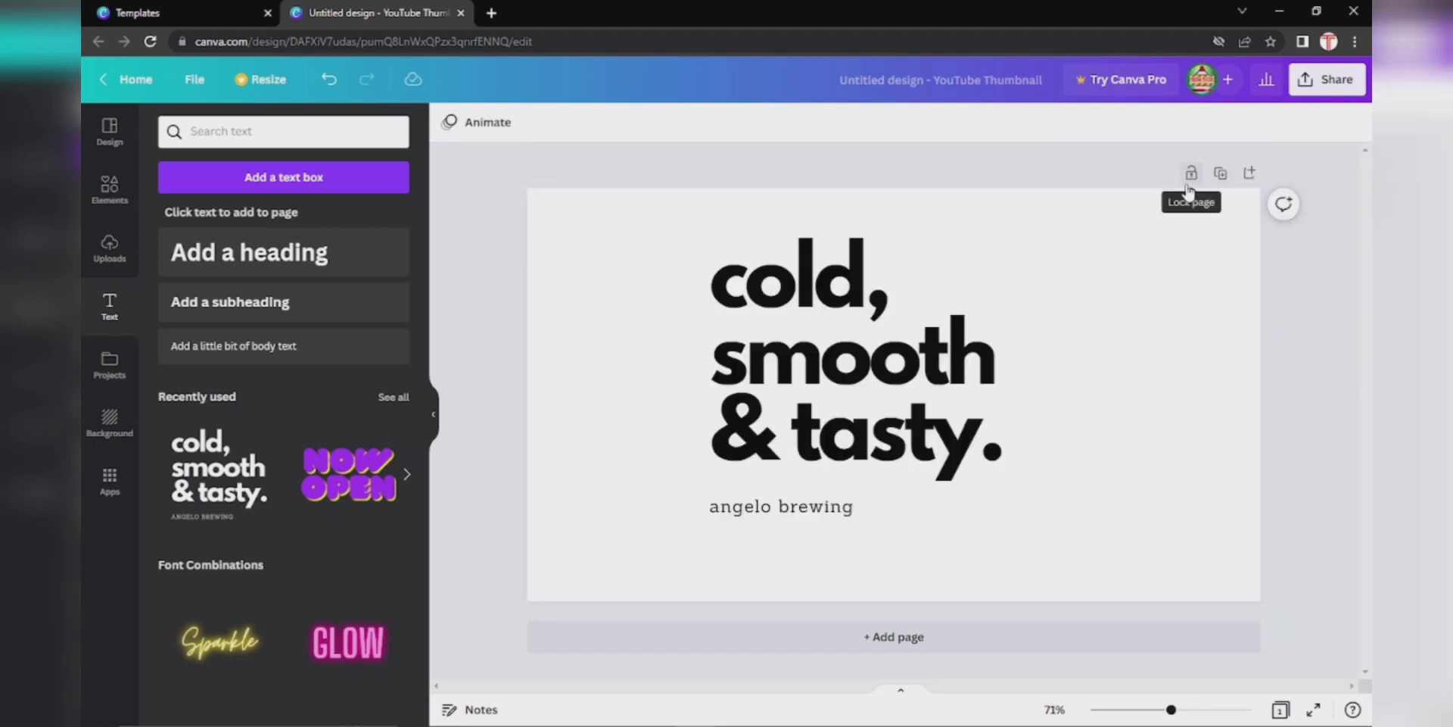
Try letter spacings of 85 and 507 on the "cold, smooth & tasty." heading, and leave it at 0
left_click(951, 312)
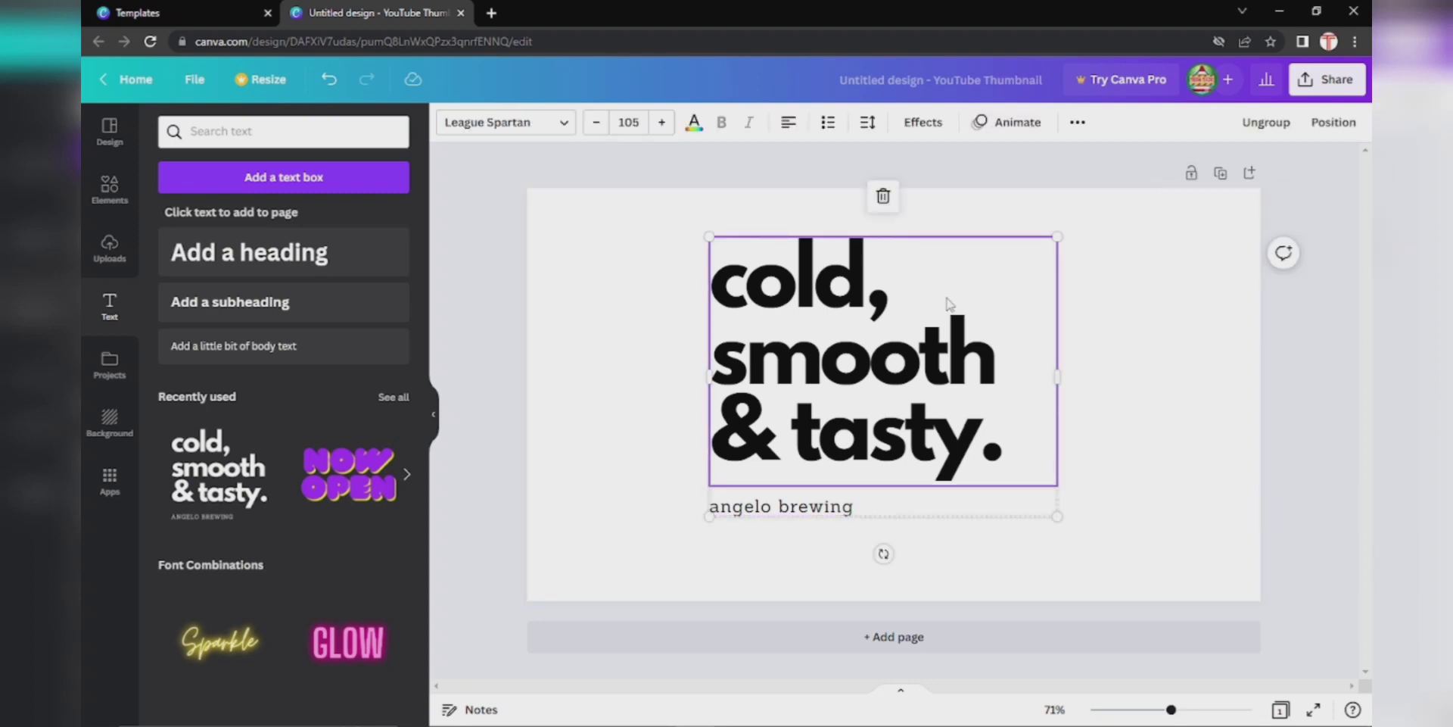
left_click(870, 124)
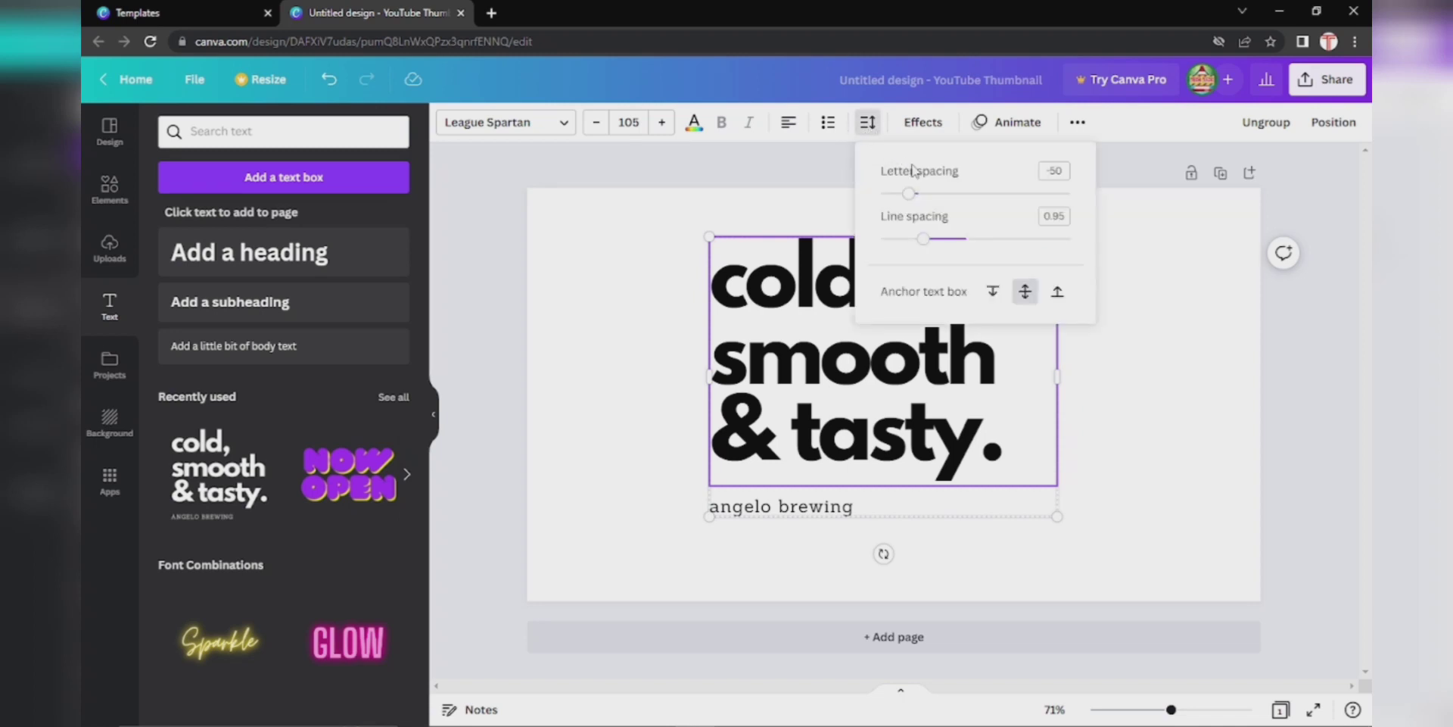
mouse_move(909, 194)
left_mouse_down()
mouse_move(980, 194)
mouse_move(935, 195)
left_mouse_up()
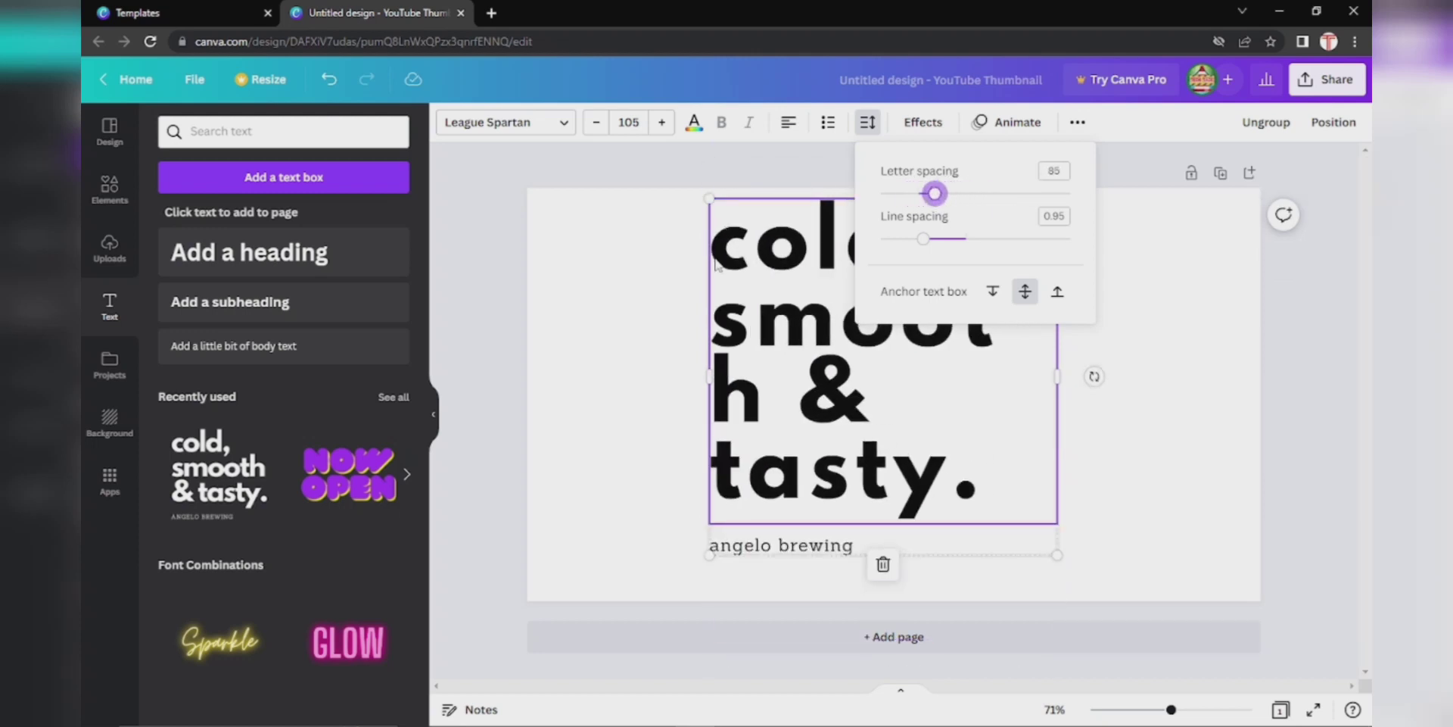
left_click_drag(935, 197, 1016, 195)
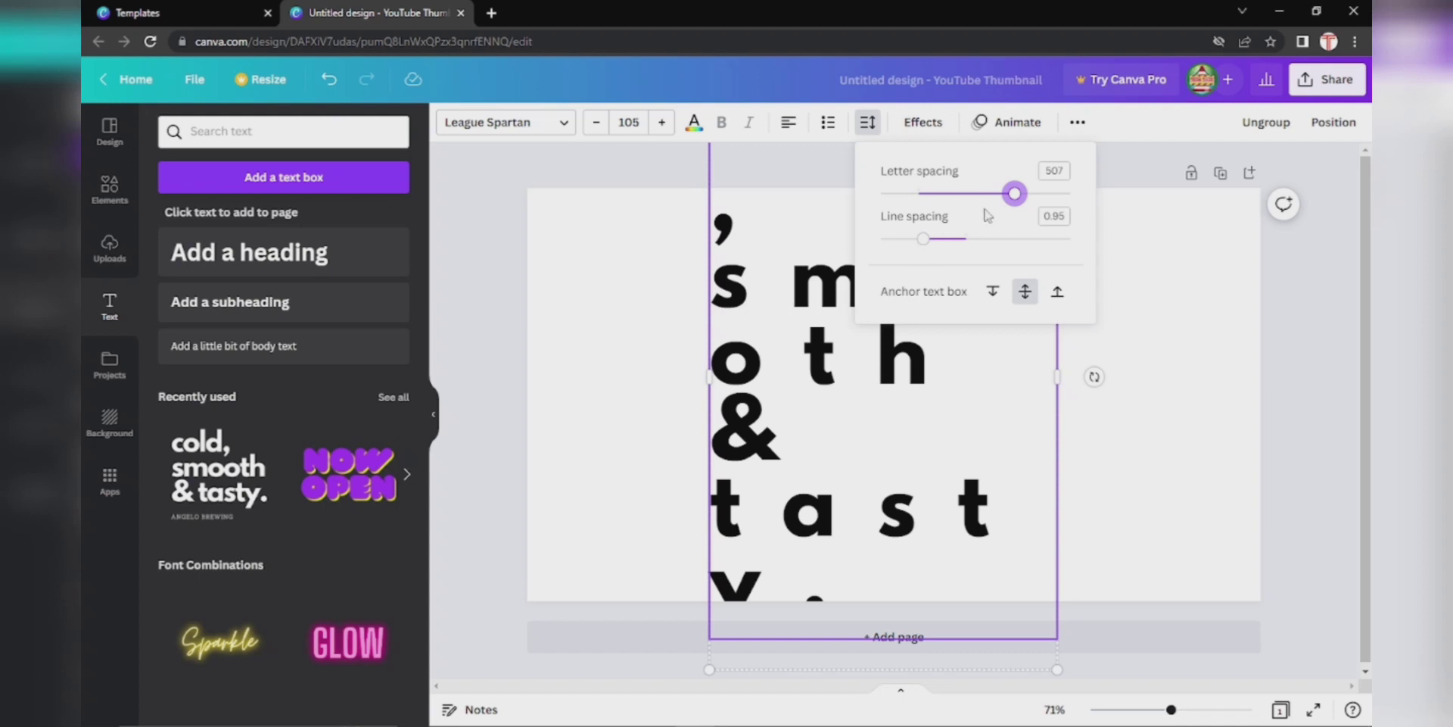
left_click_drag(1014, 193, 920, 206)
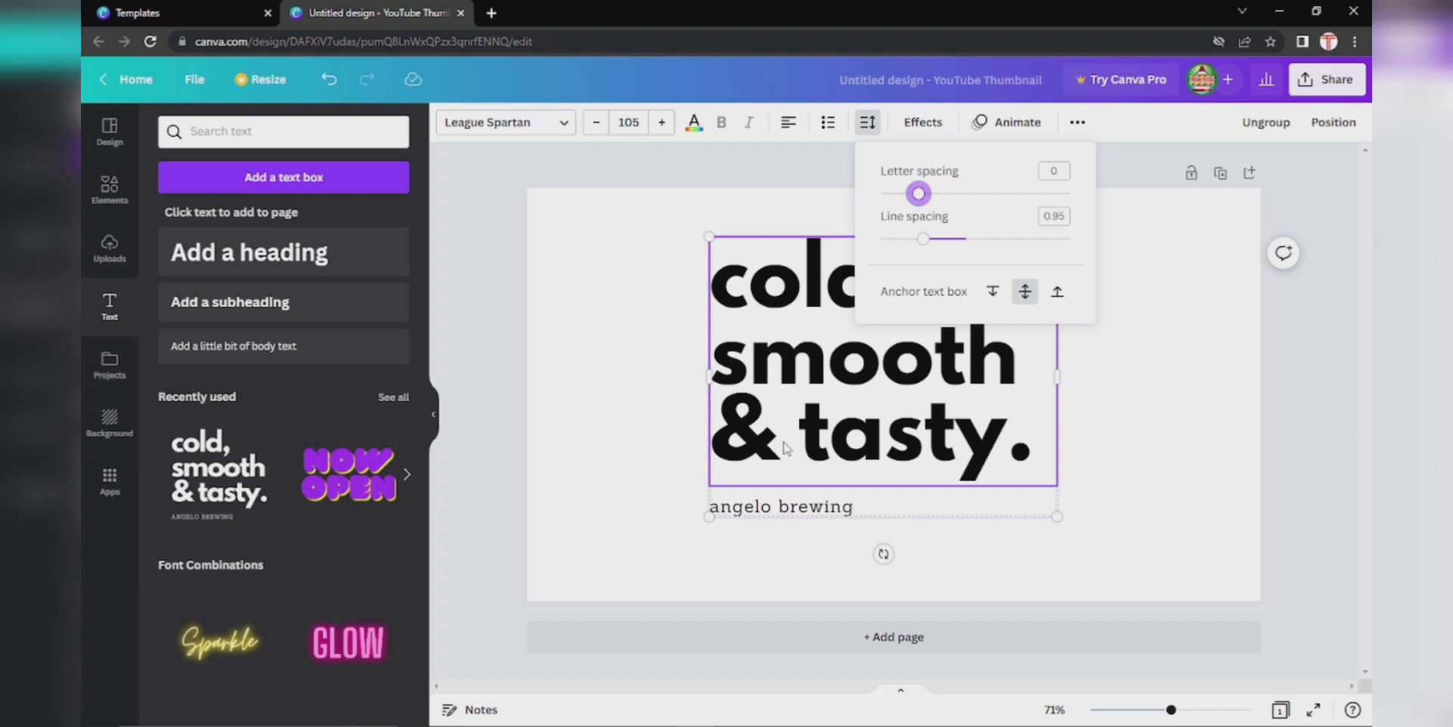
Try a line spacing of 1.49 on the heading, and bring it down to 0.92
left_click_drag(923, 238, 928, 273)
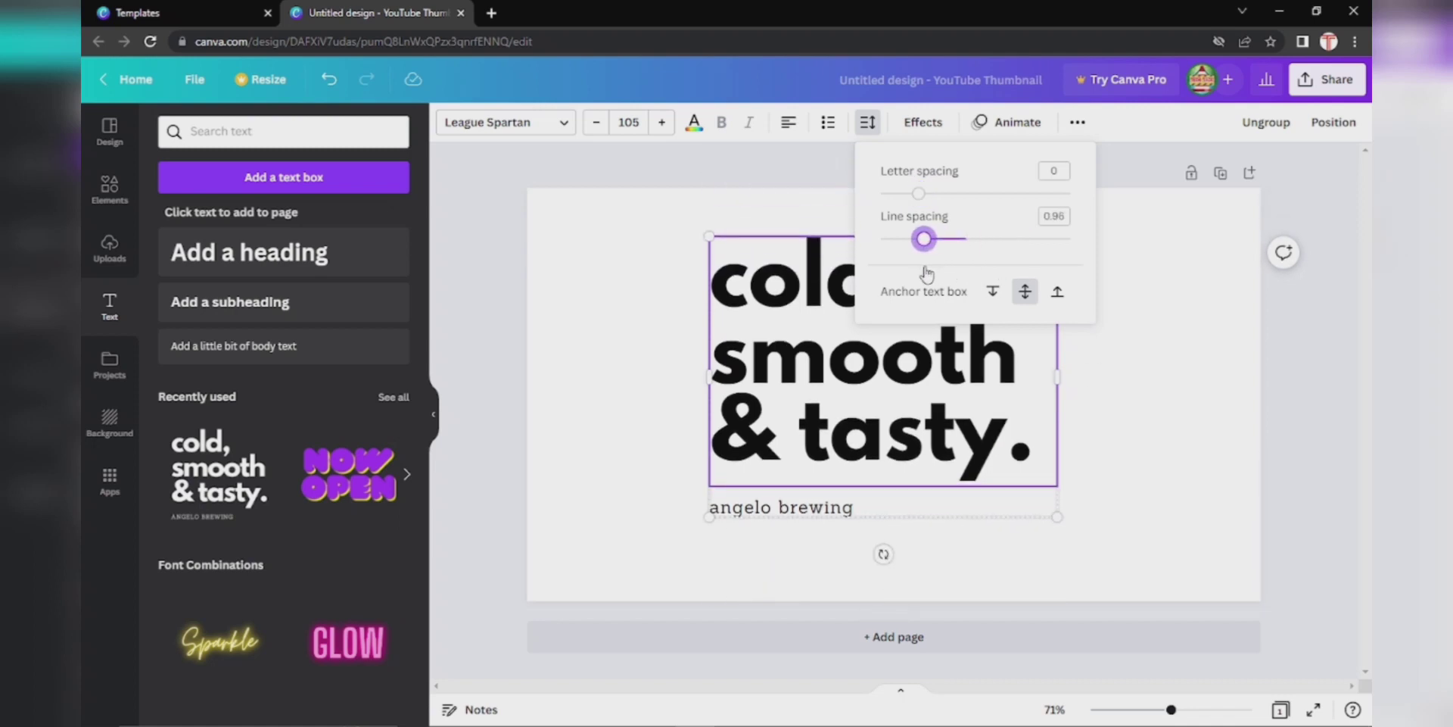
left_click_drag(927, 272, 983, 287)
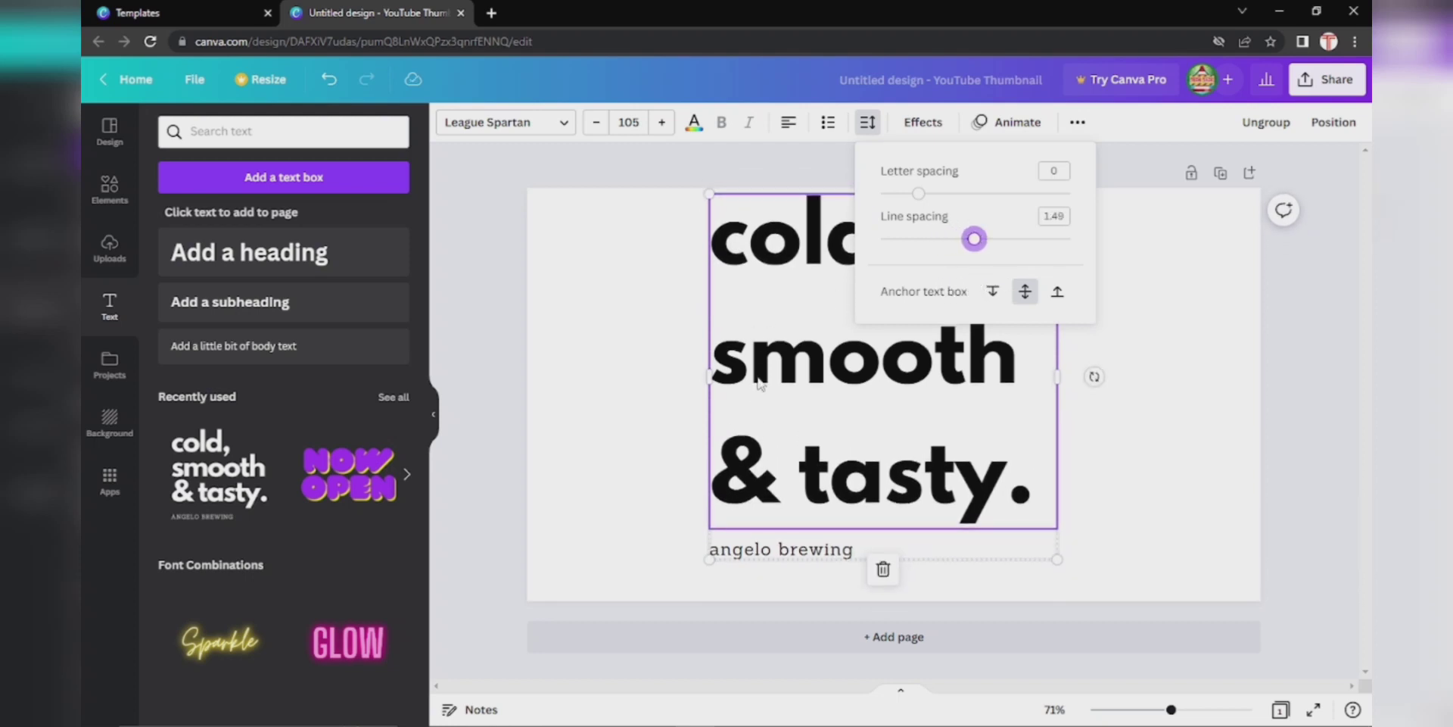
left_click_drag(974, 239, 924, 269)
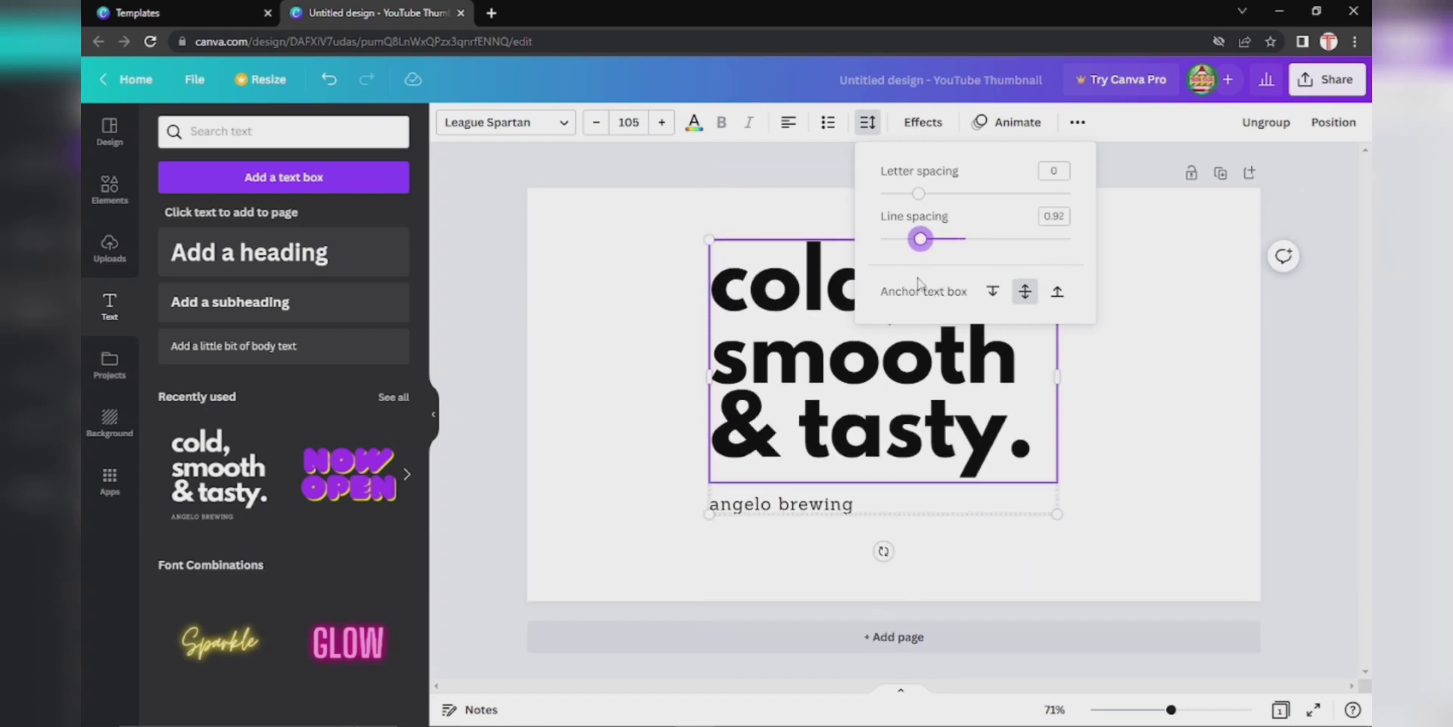
Try bulleted and numbered lists on the heading, ending with no list, while moving the text group and widening it across most of the page
left_click(827, 123)
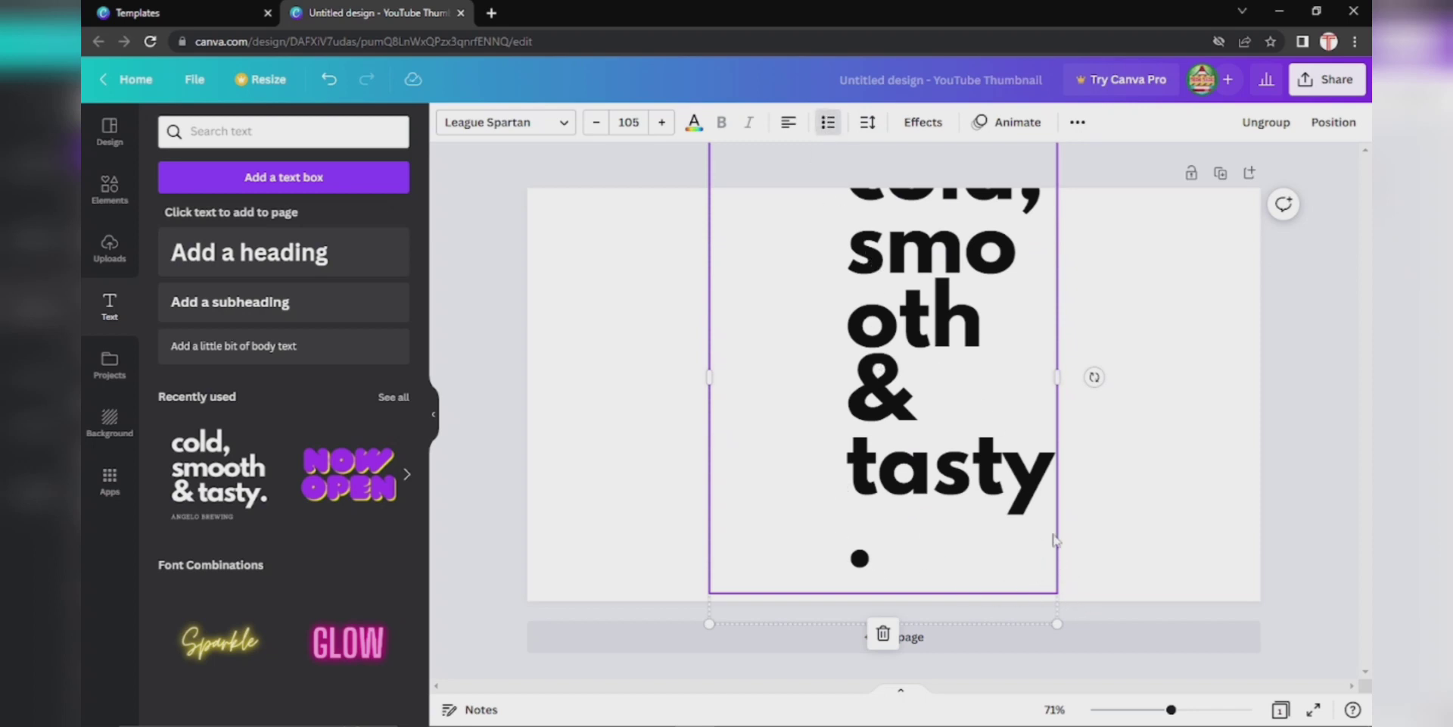
left_click_drag(804, 423, 650, 440)
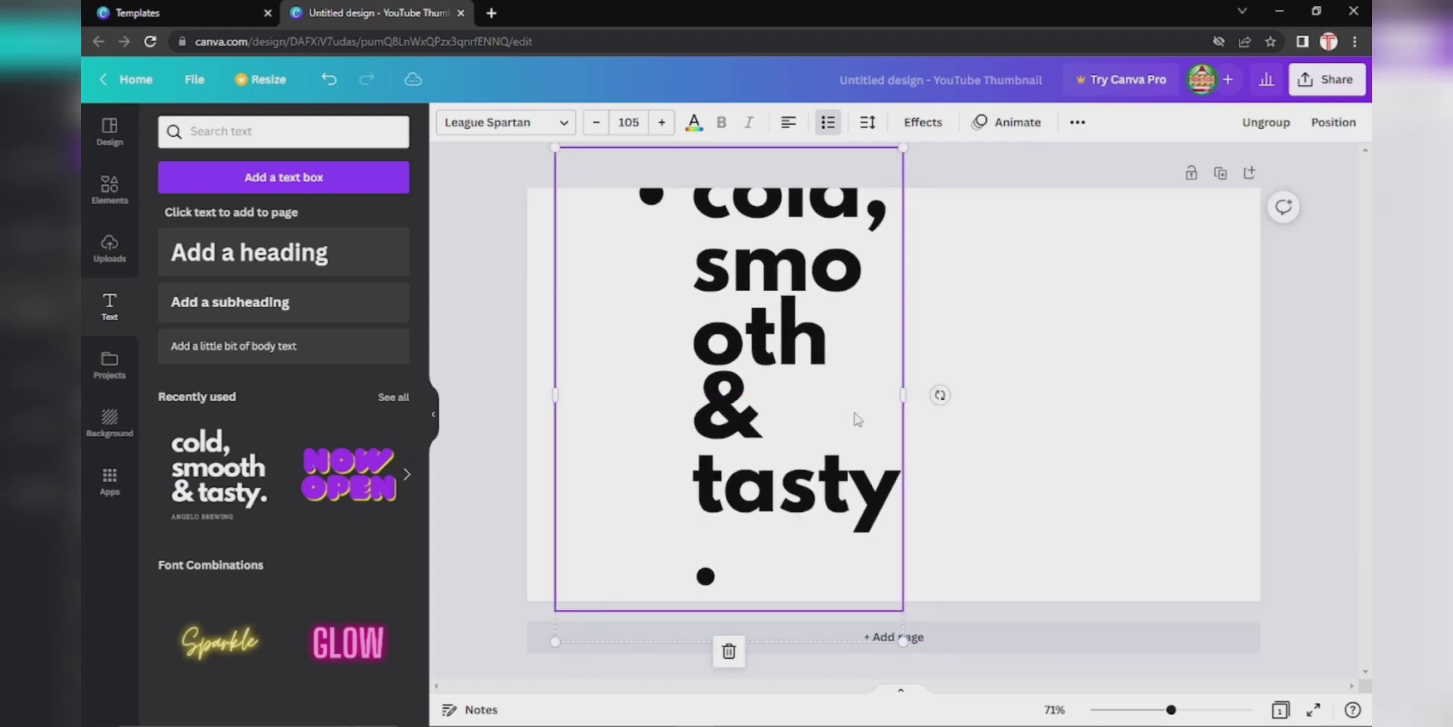
left_click_drag(906, 393, 1220, 393)
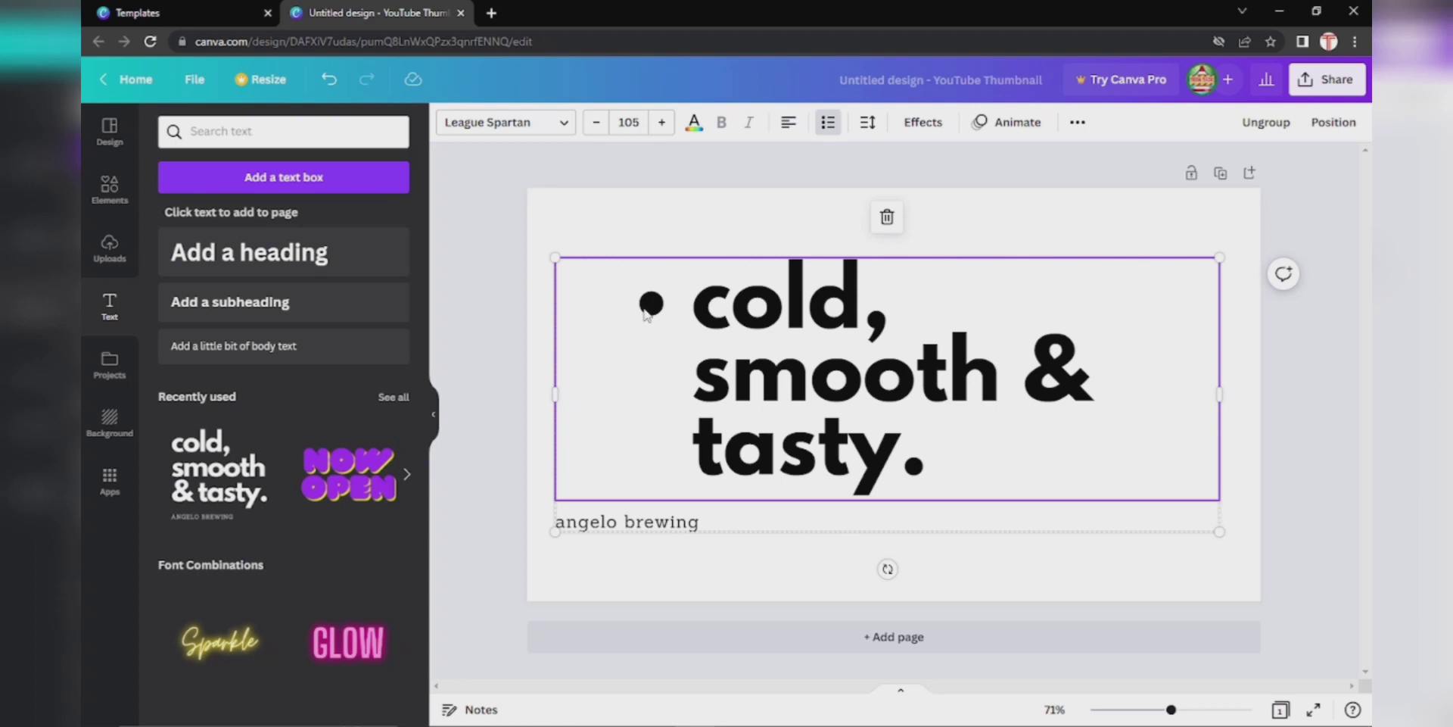
left_click(829, 123)
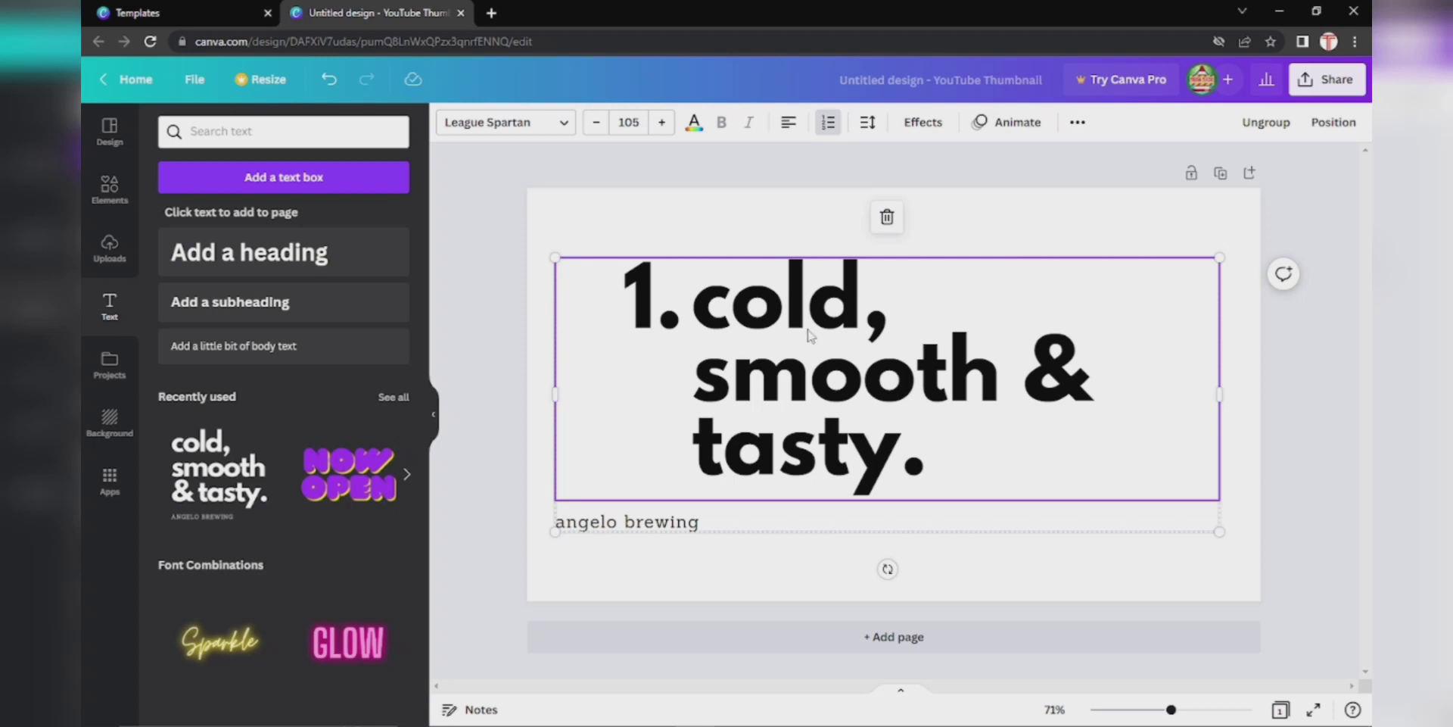
left_click(828, 122)
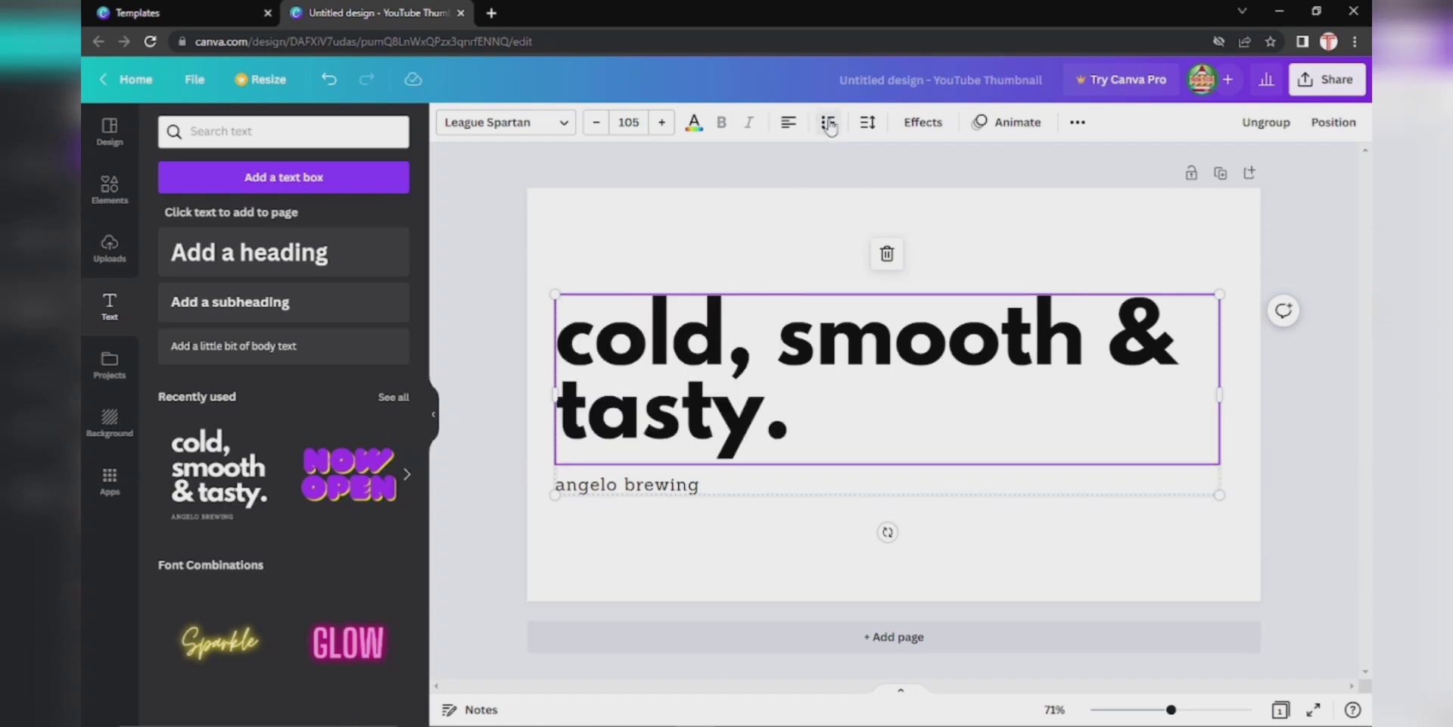
Cycle the heading's alignment through centre, right, justified and left, ending on centre
left_click(788, 122)
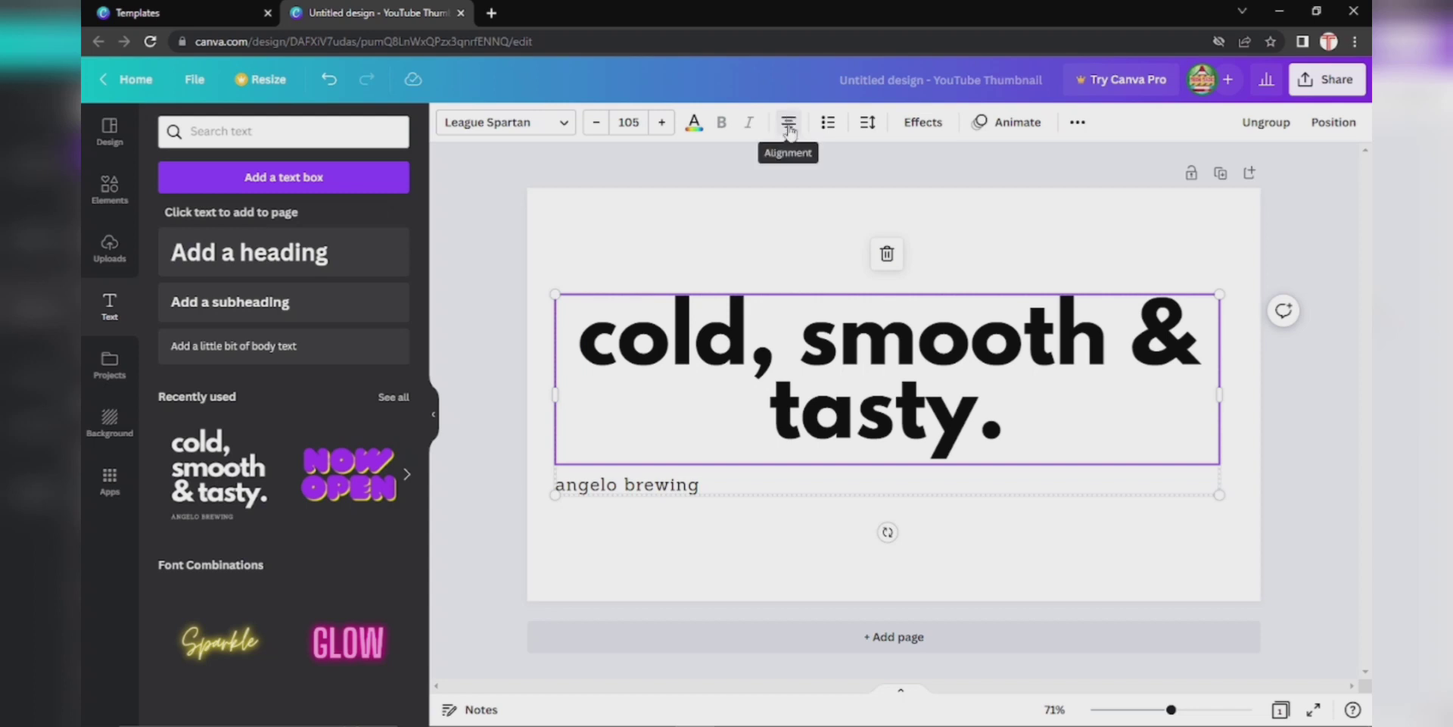
left_click(791, 127)
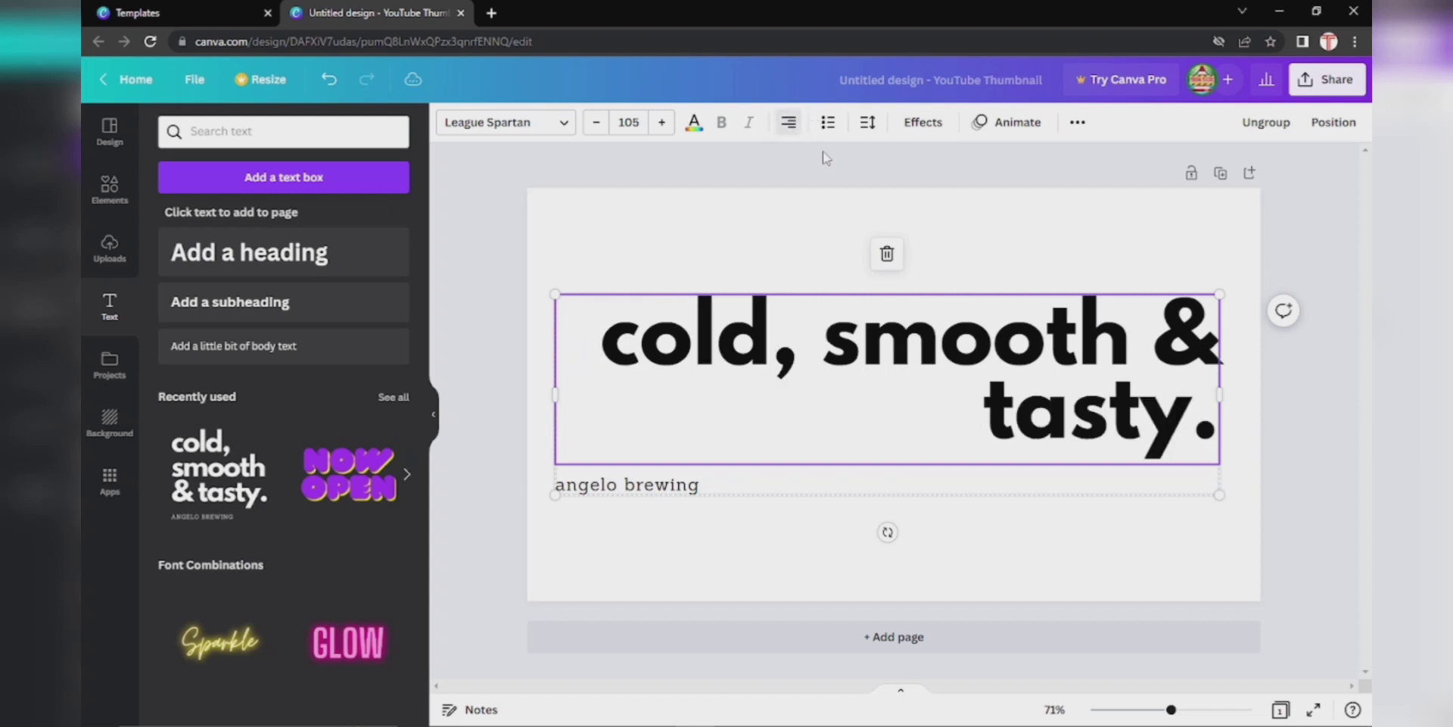
left_click(788, 128)
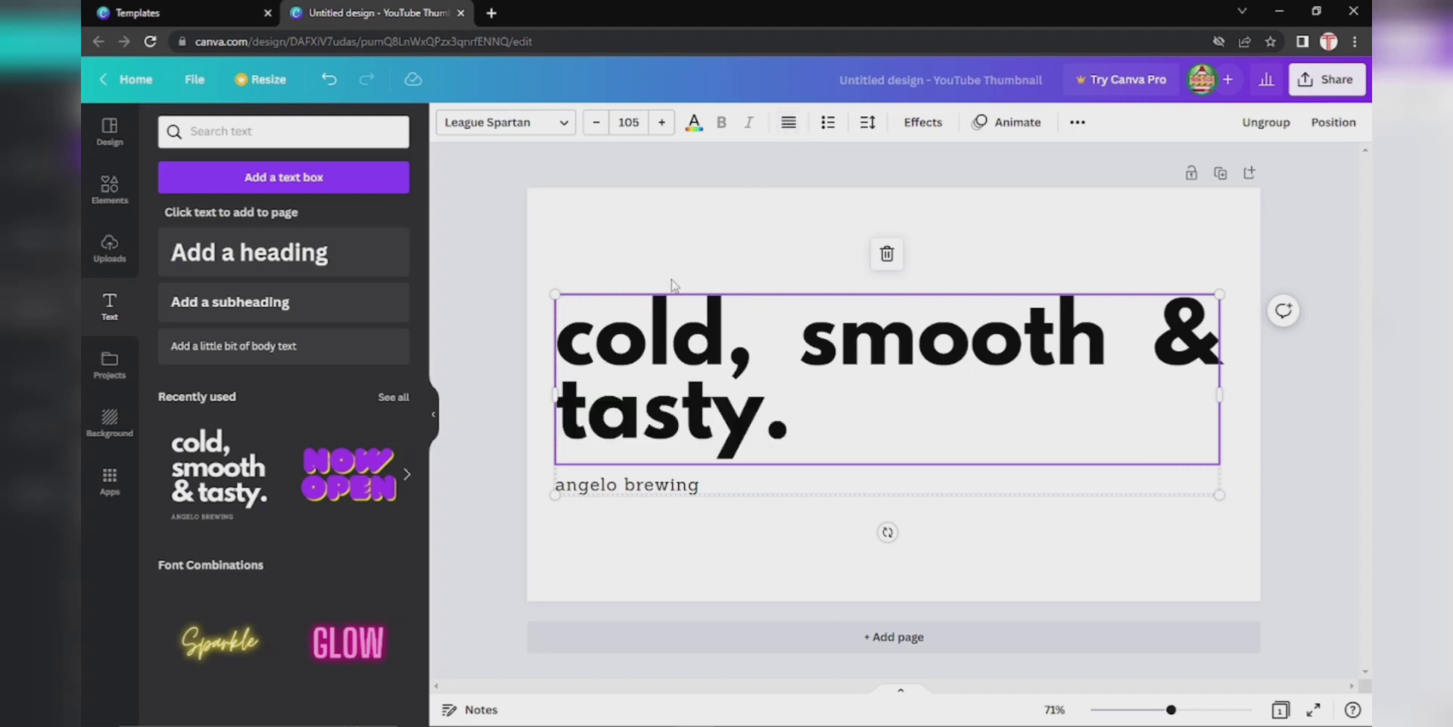
left_click(791, 124)
left_click(791, 125)
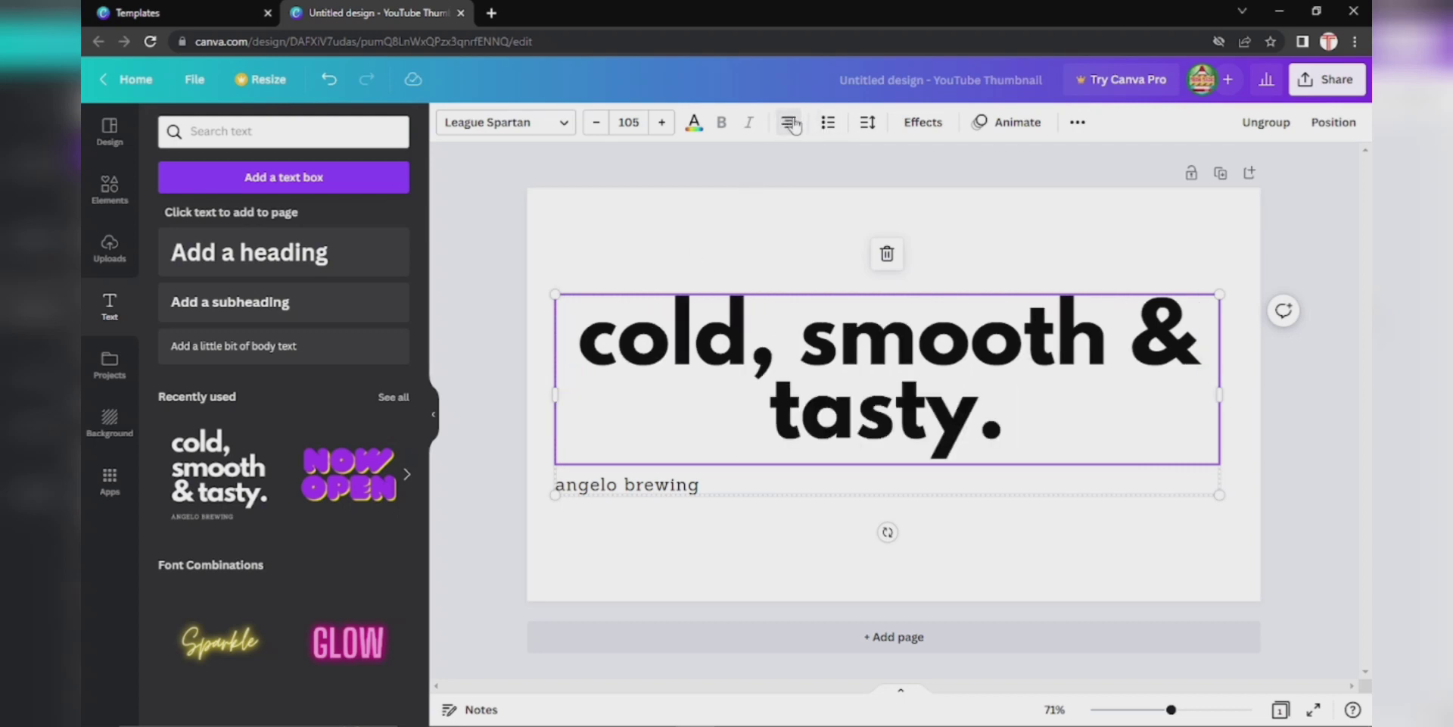
Cycle the "cold, smooth & tasty." heading's alignment through its options again, ending on left alignment
left_click(791, 125)
left_click(791, 124)
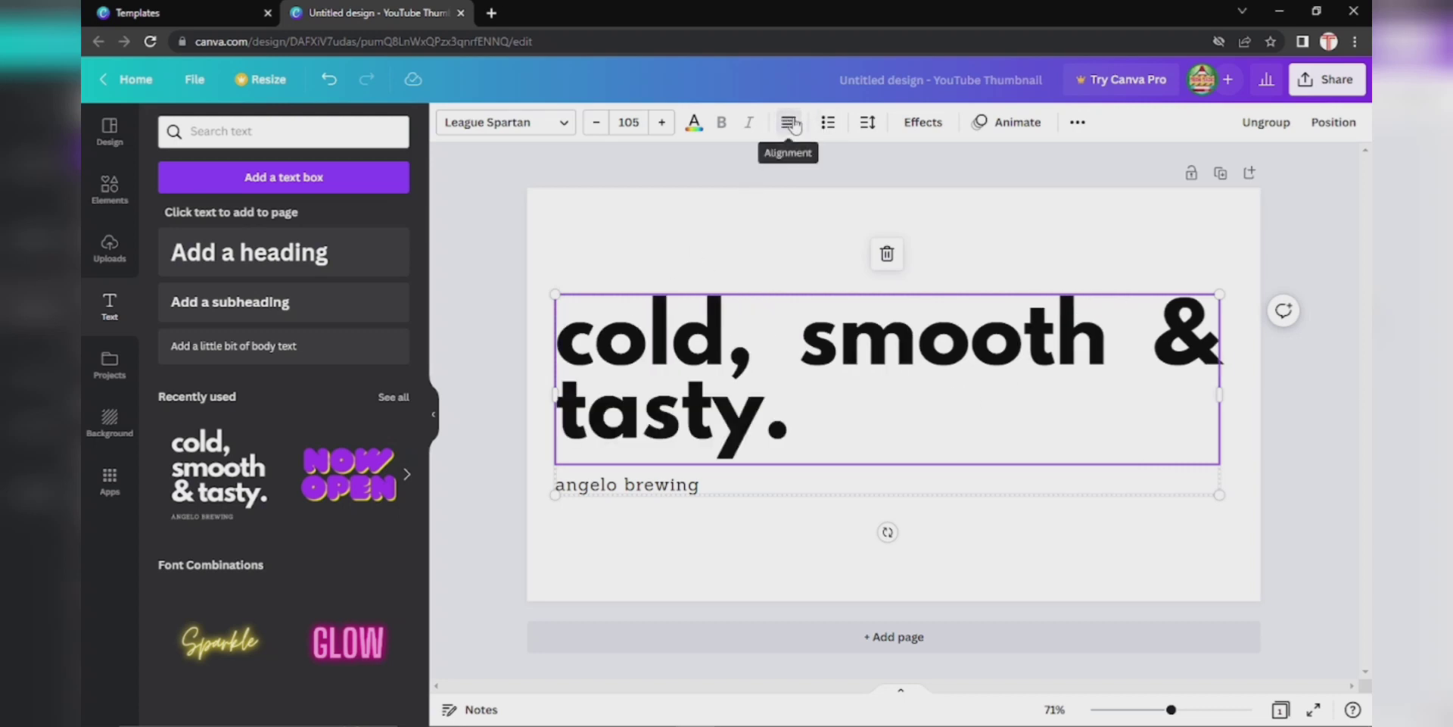
left_click(791, 125)
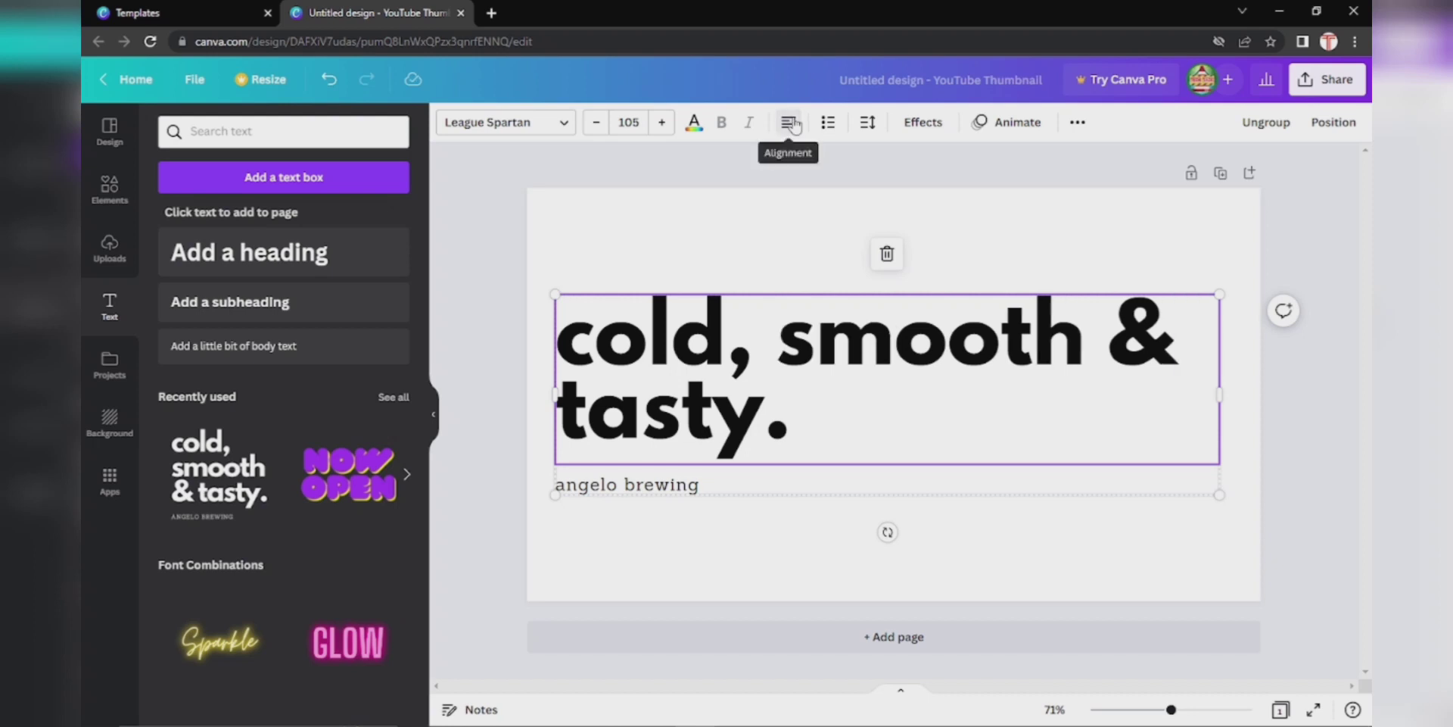
left_click(791, 124)
left_click(791, 125)
left_click(791, 124)
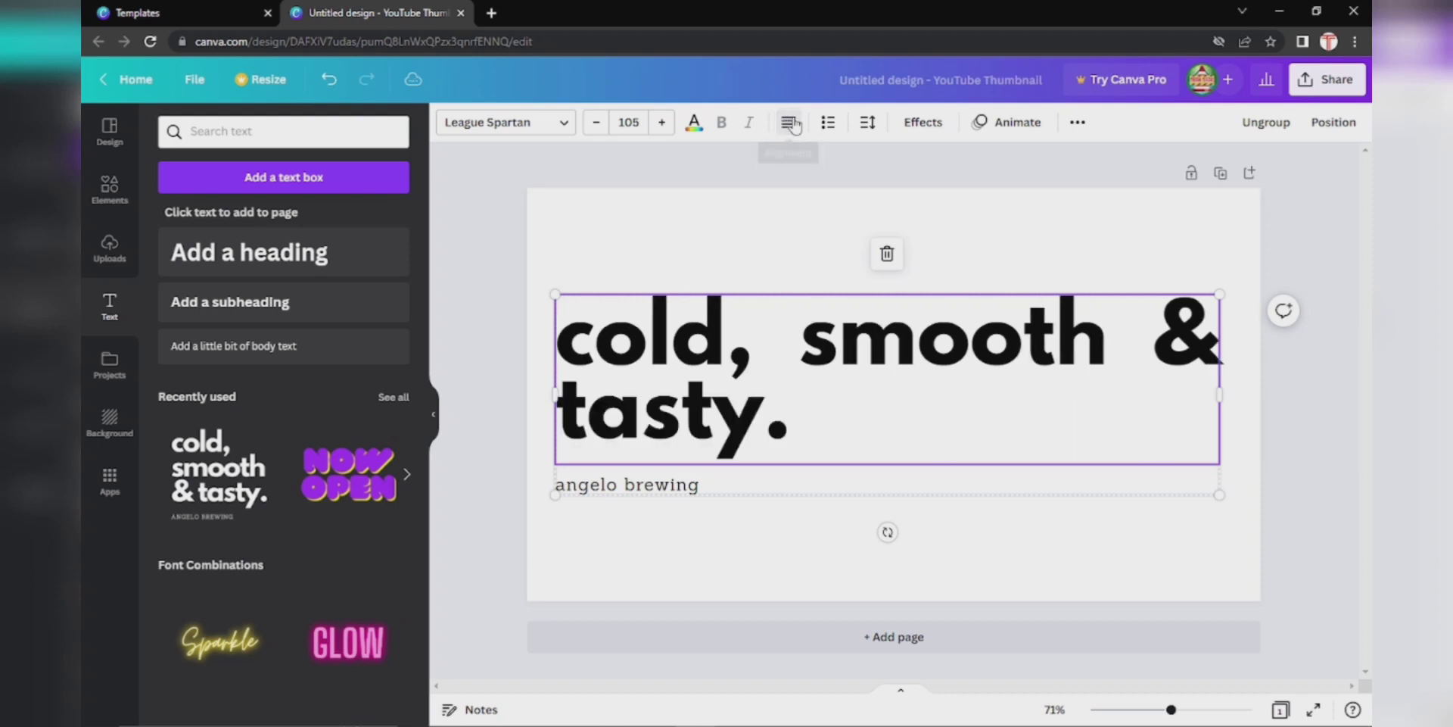
left_click(791, 124)
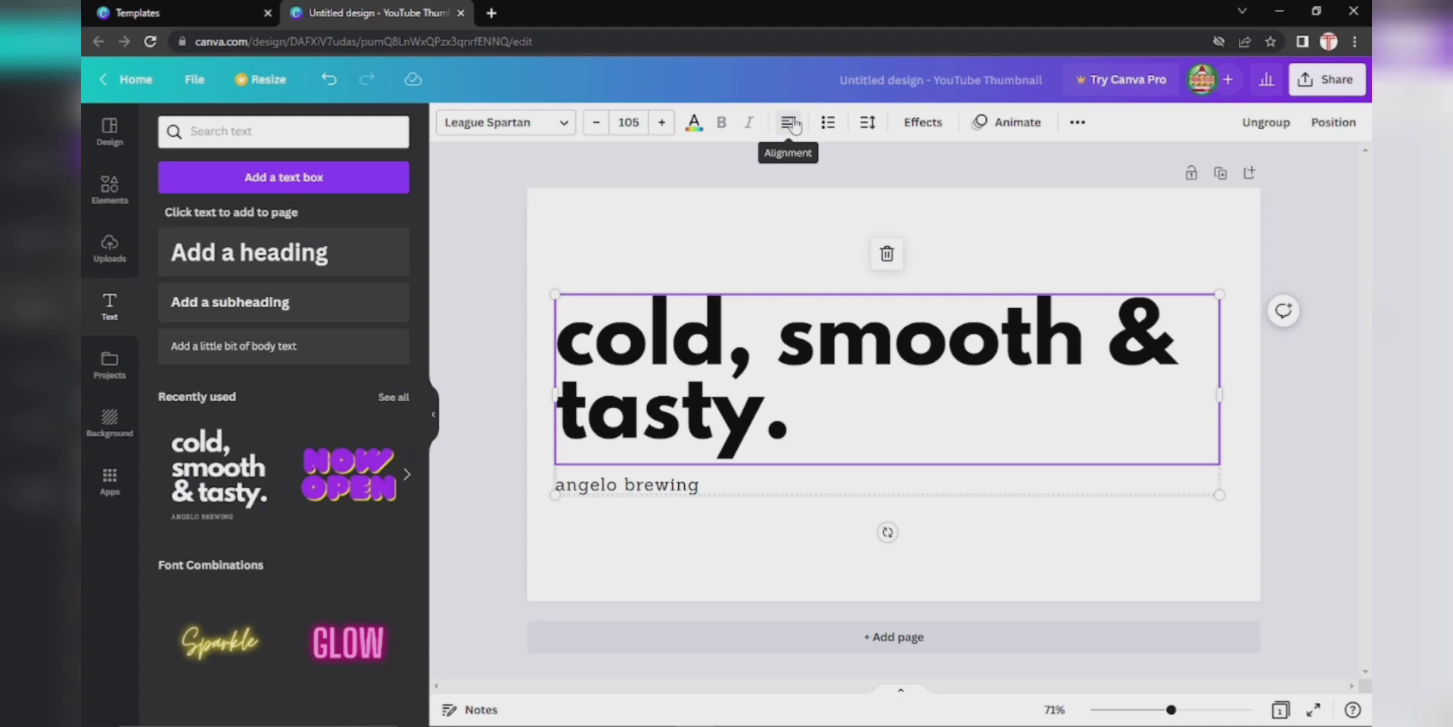
Try italic on the "angelo brewing" line below the heading
left_click(641, 489)
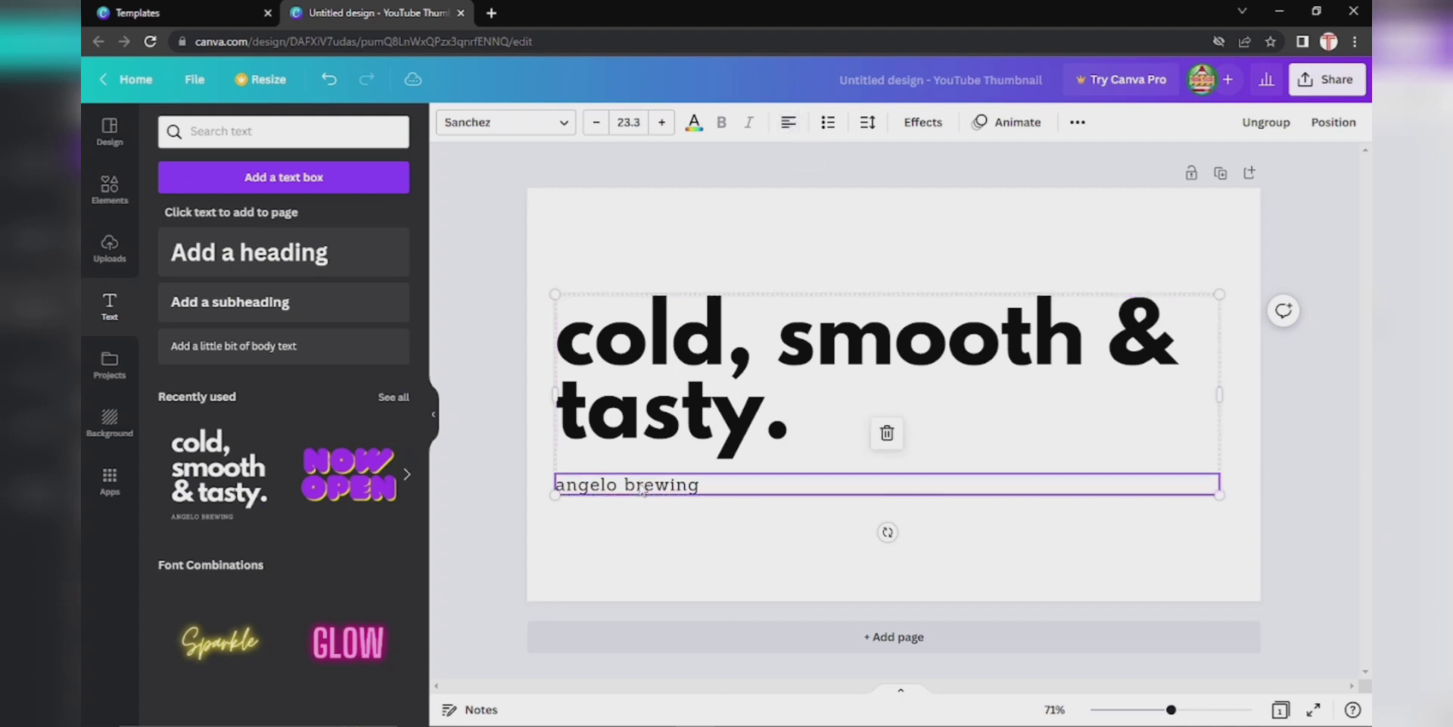
left_click(750, 127)
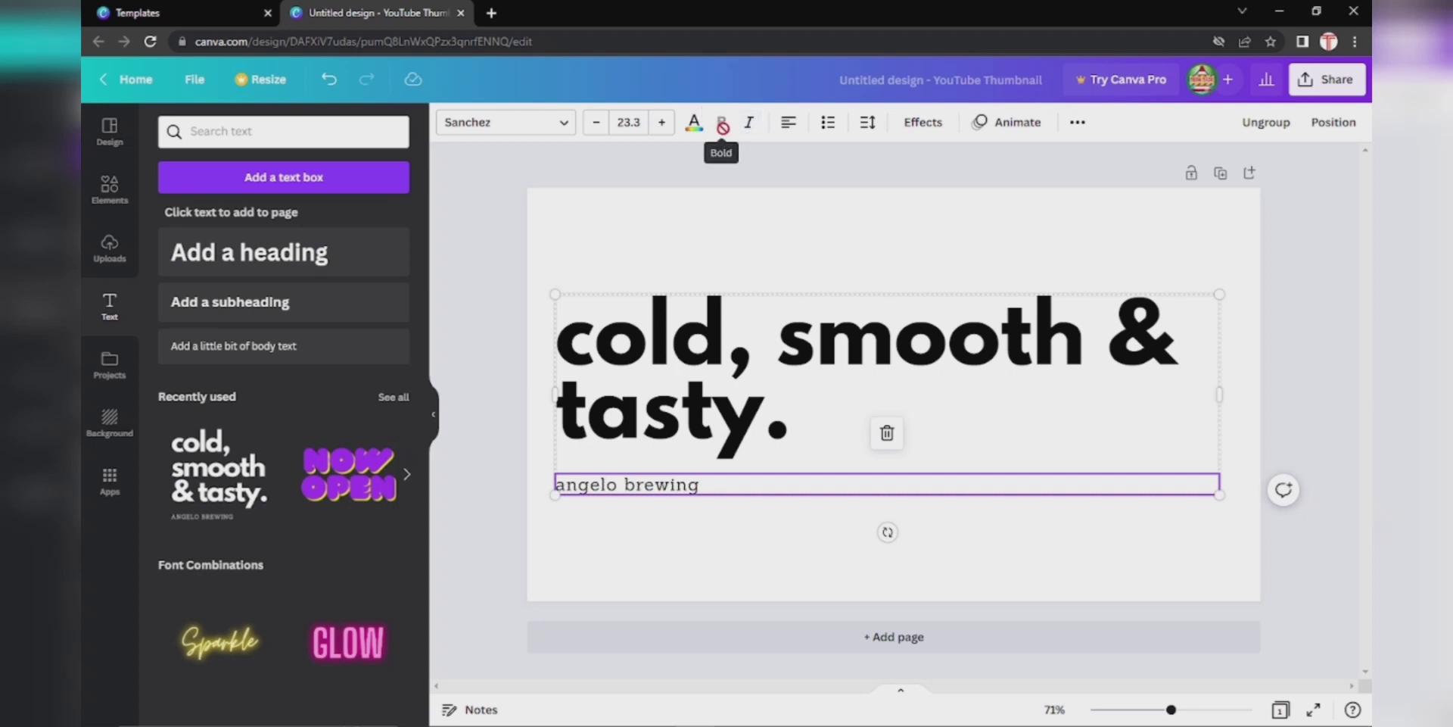
Try red, pink, purple and dark grey default colours on the heading, and return it to black
left_click(642, 341)
left_click(692, 130)
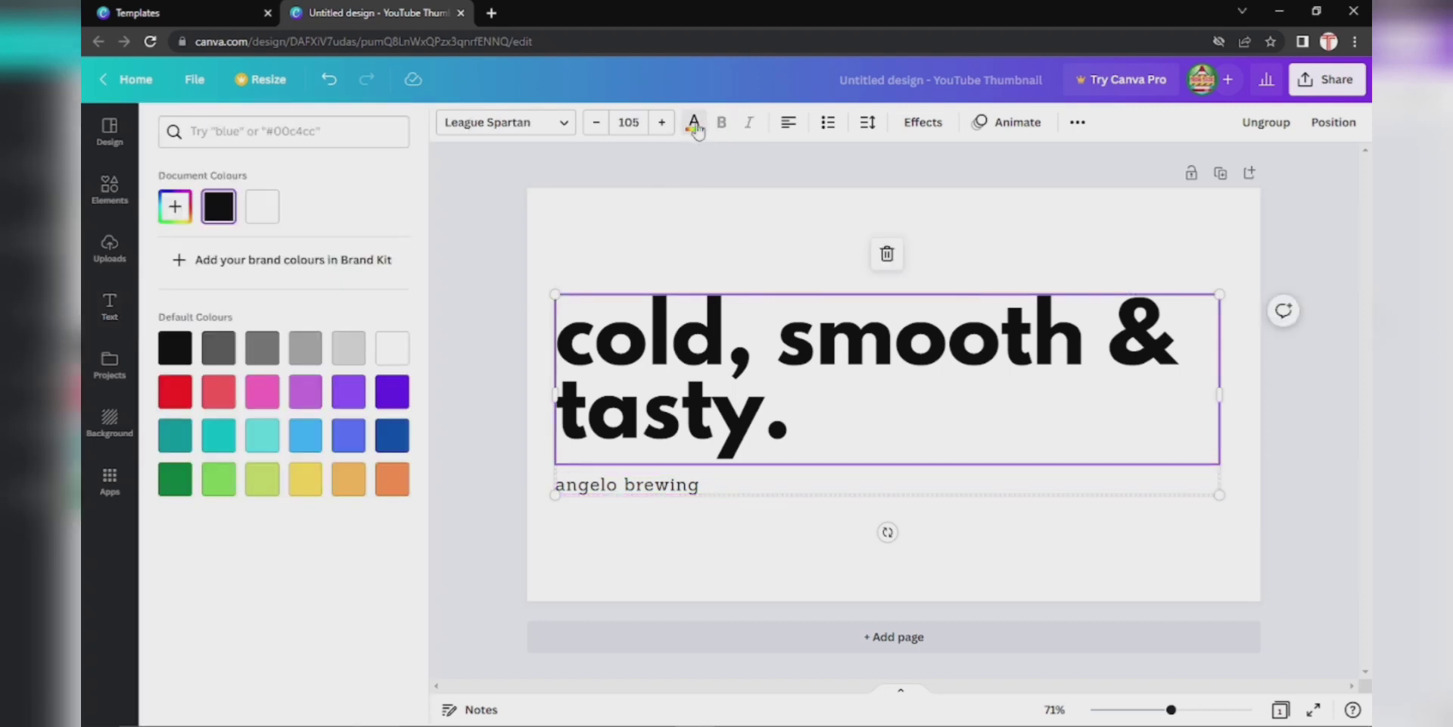
left_click(175, 391)
left_click(219, 391)
left_click(262, 391)
left_click(311, 401)
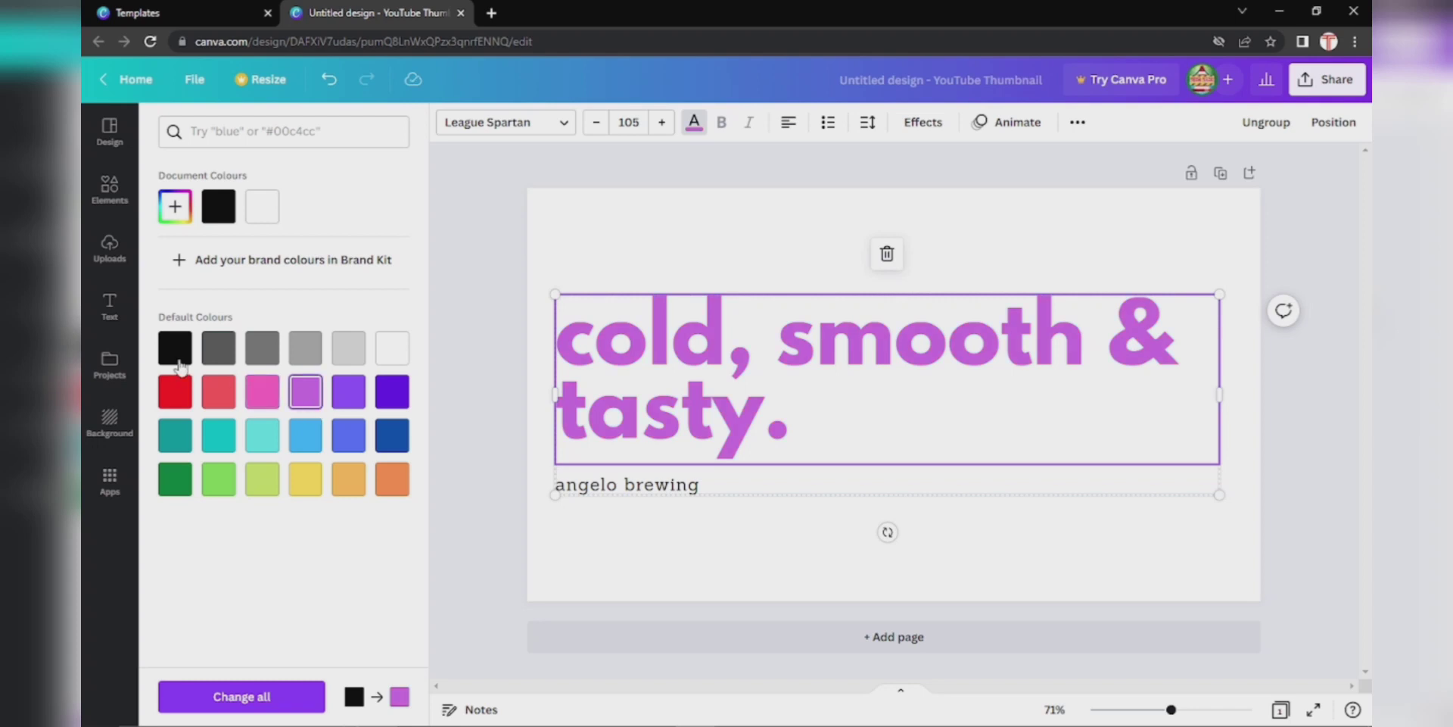
left_click(178, 356)
left_click(219, 349)
left_click(318, 398)
left_click(666, 127)
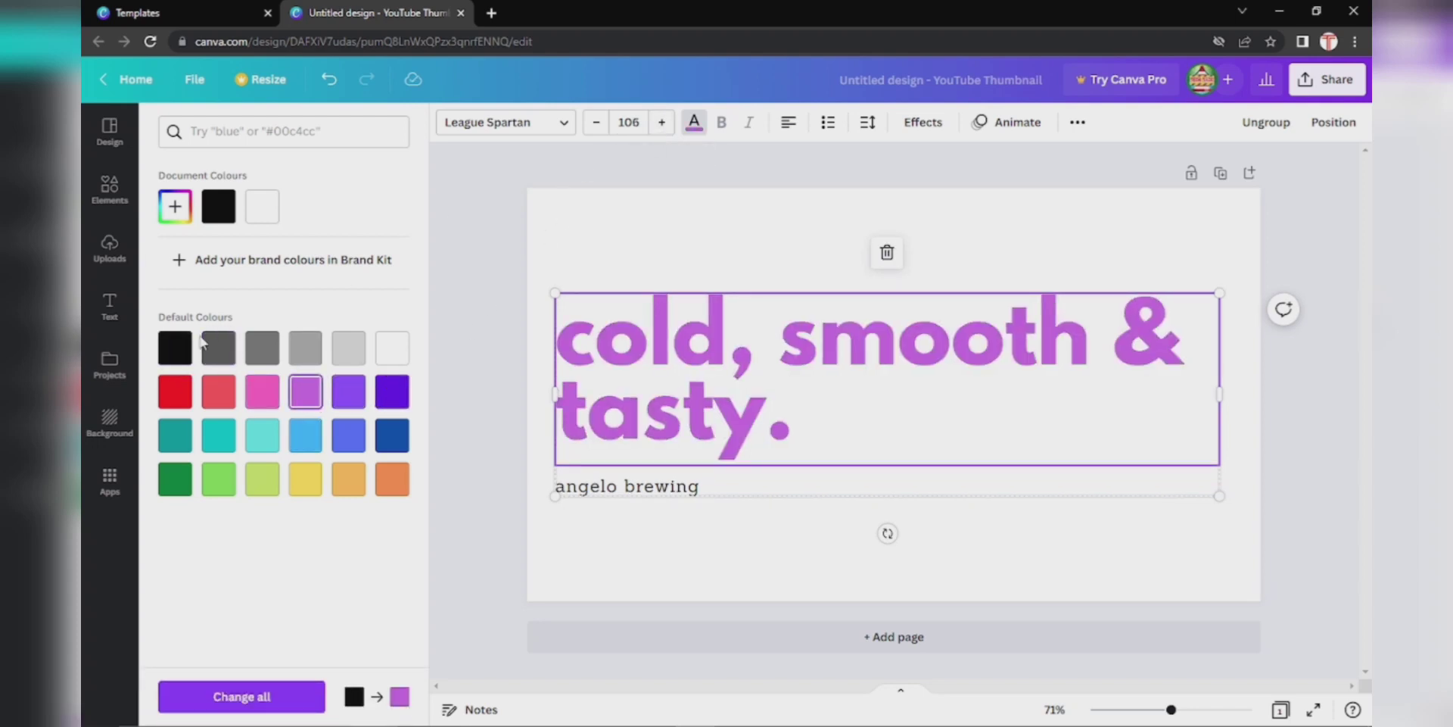
left_click(175, 348)
Increase the heading's font size to 115
left_click(657, 127)
left_click(660, 125)
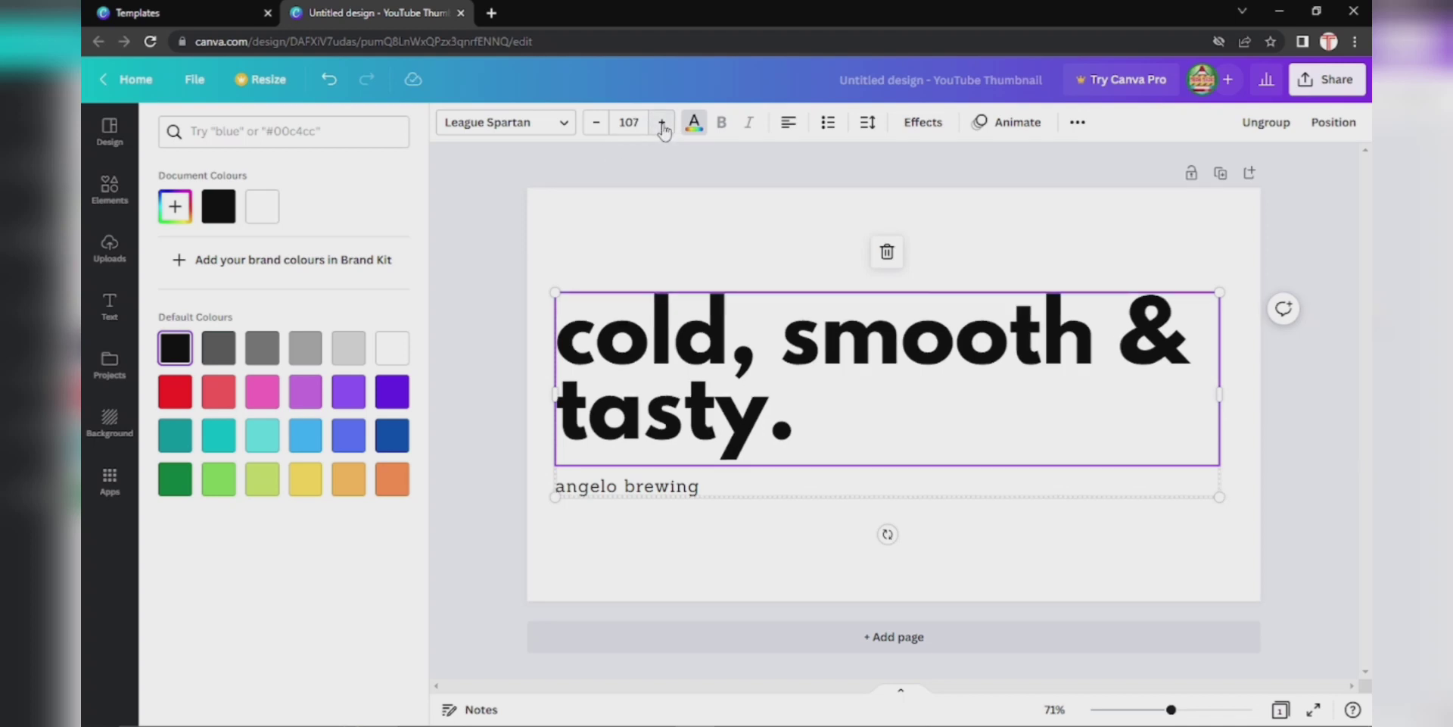
left_click(661, 125)
left_click(660, 125)
left_click(662, 125)
left_click(662, 125)
left_click(662, 125)
left_click(662, 125)
left_click(663, 125)
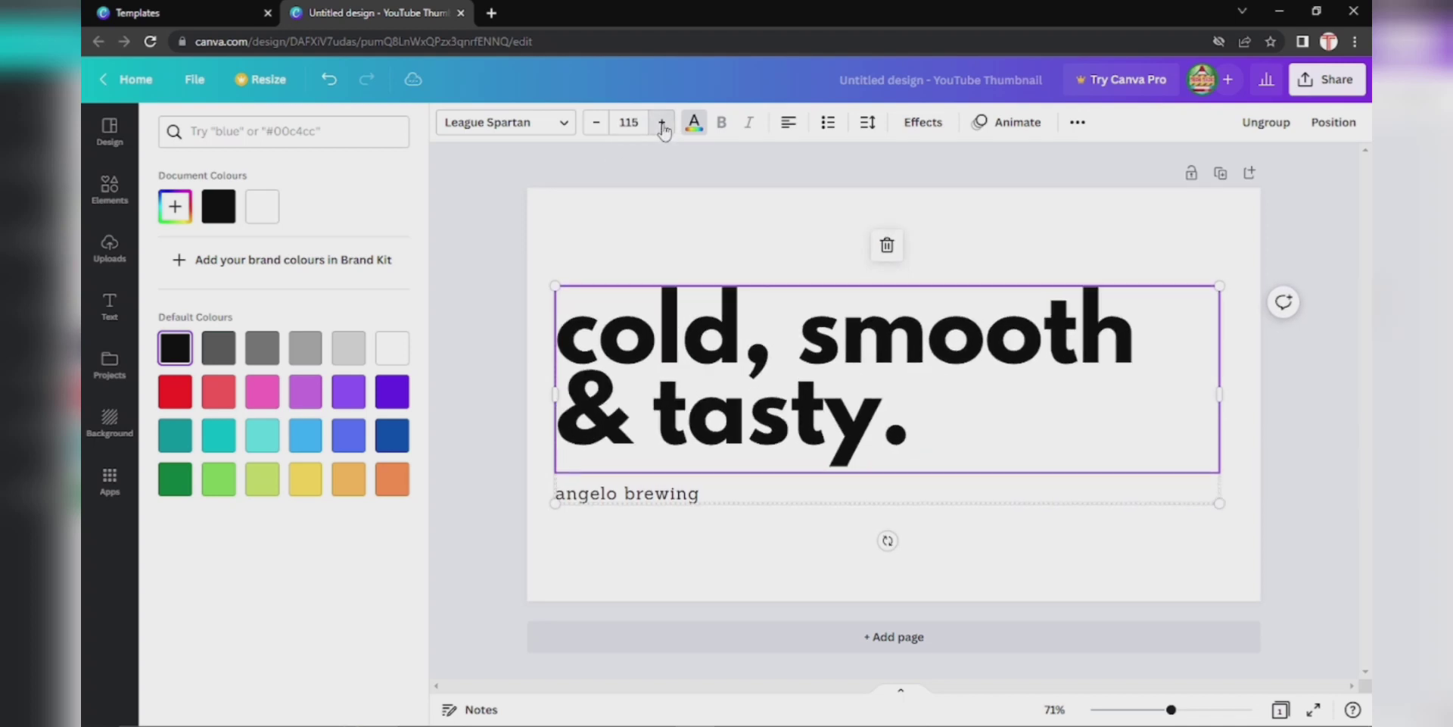
Reduce the heading's font size to 100
left_click(595, 123)
left_click(595, 124)
left_click(595, 123)
left_click(595, 123)
left_click(595, 123)
left_click(595, 124)
left_click(595, 123)
left_click(595, 123)
left_click(595, 123)
left_click(595, 123)
left_click(595, 123)
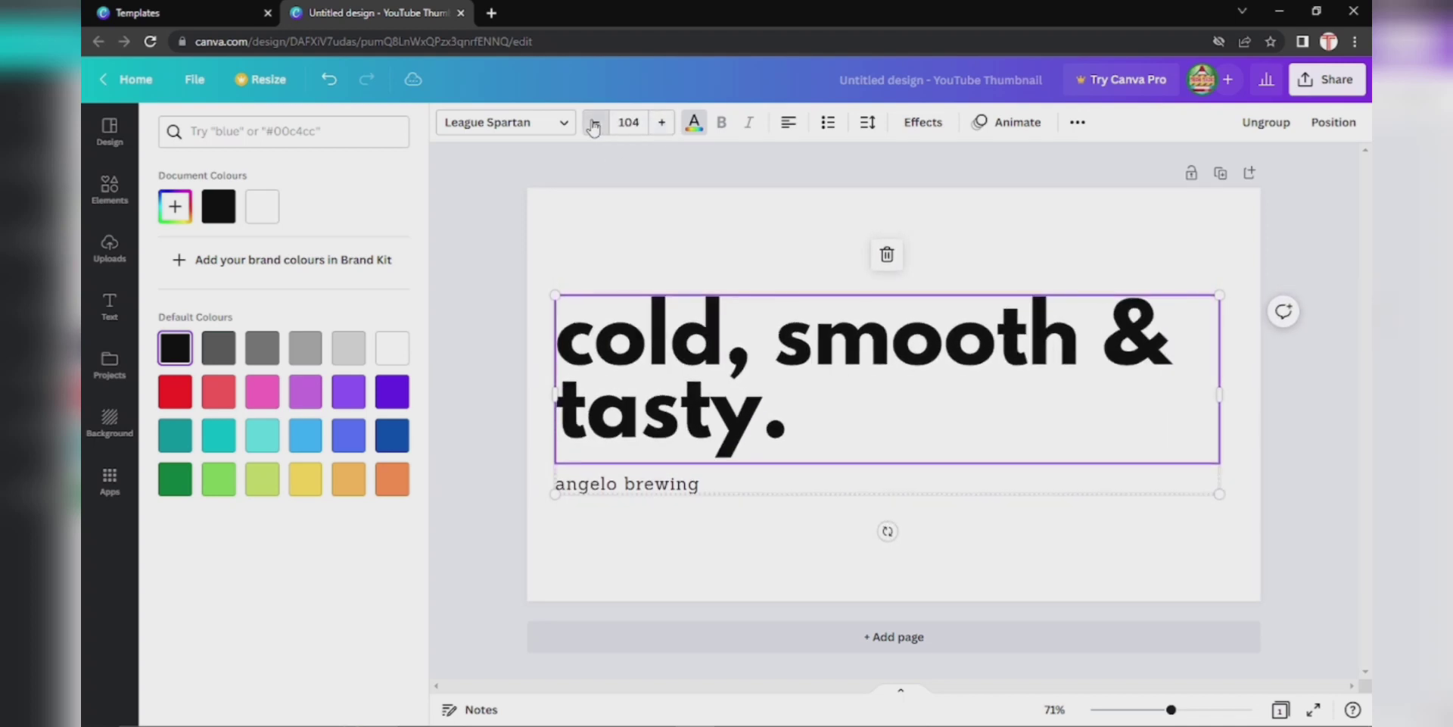
left_click(595, 123)
left_click(595, 123)
left_click(595, 124)
Try the Gulfs Display and Oswald fonts on the heading, and set it to Anton
left_click(521, 125)
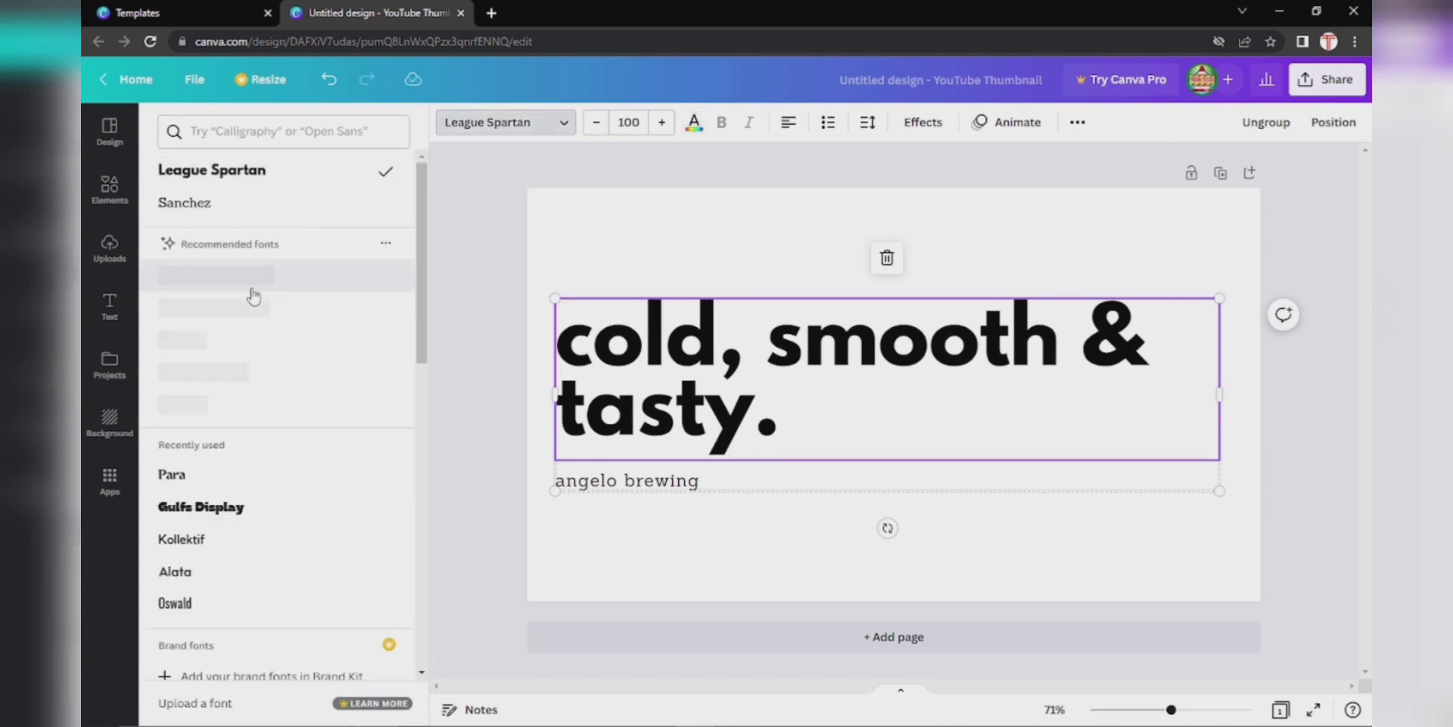
left_click(196, 521)
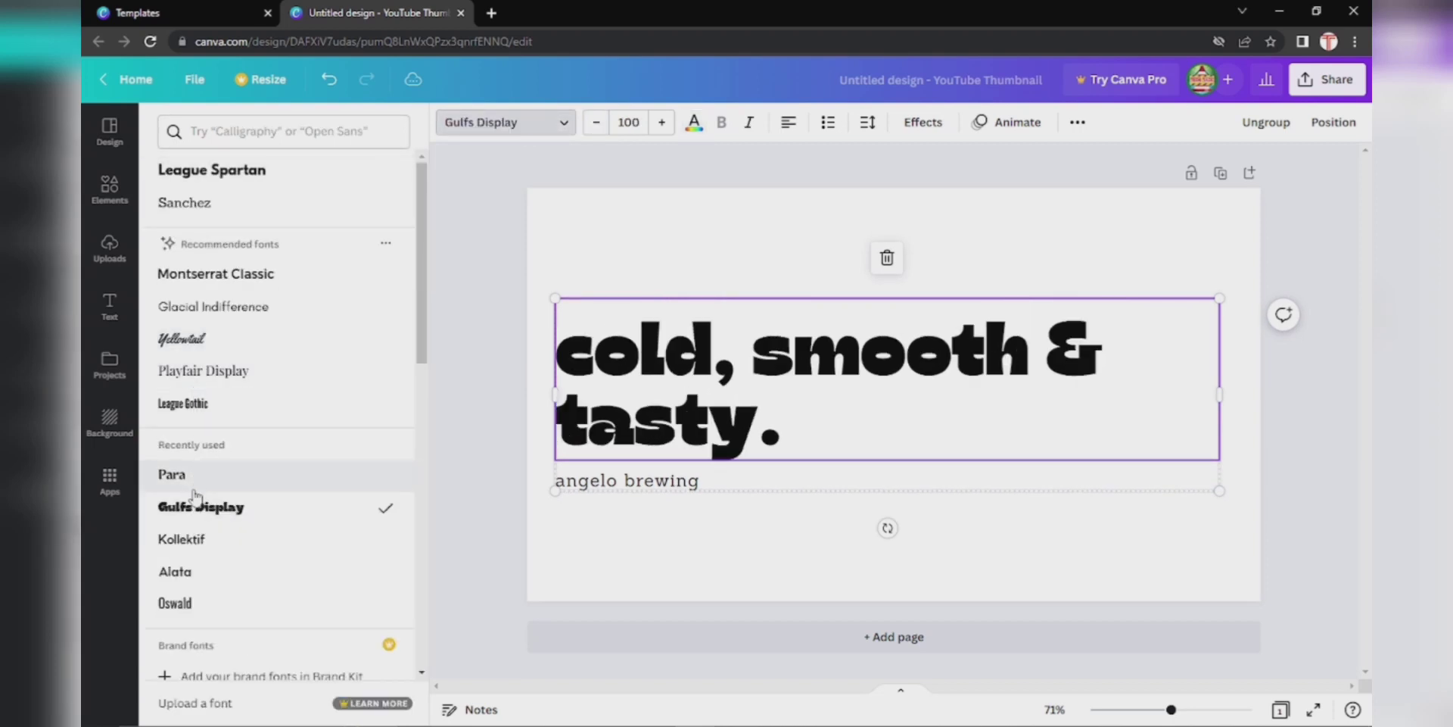
scroll(188, 367, "down", 3)
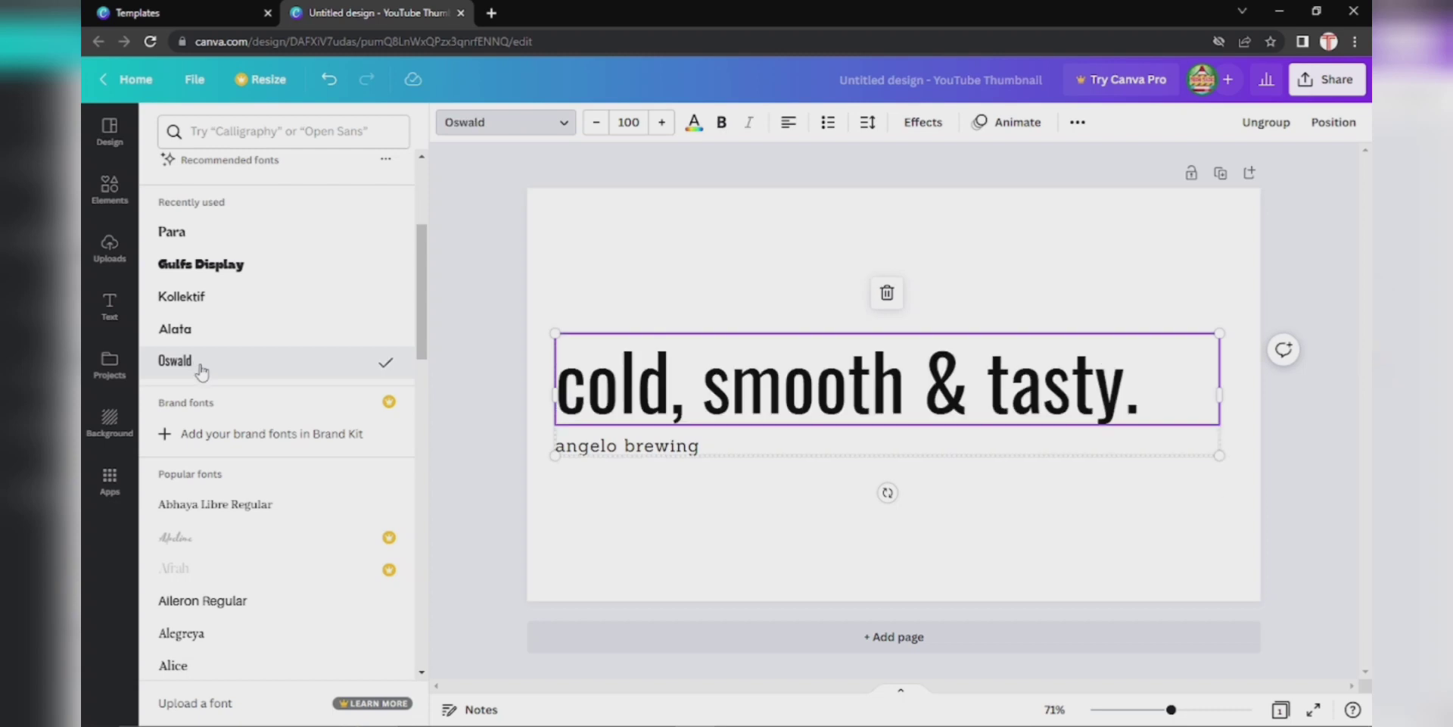
scroll(212, 379, "down", 4)
left_click(169, 495)
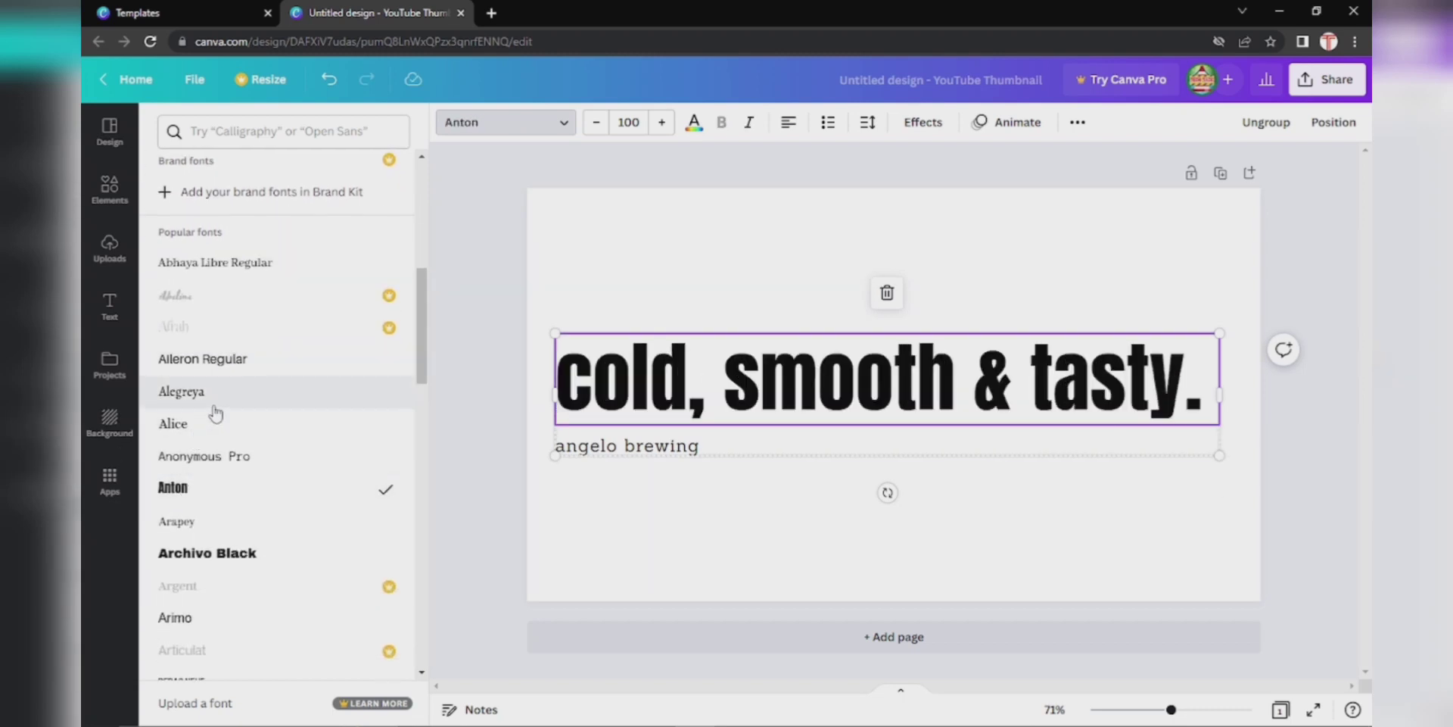
scroll(208, 409, "up", 8)
scroll(218, 394, "down", 5)
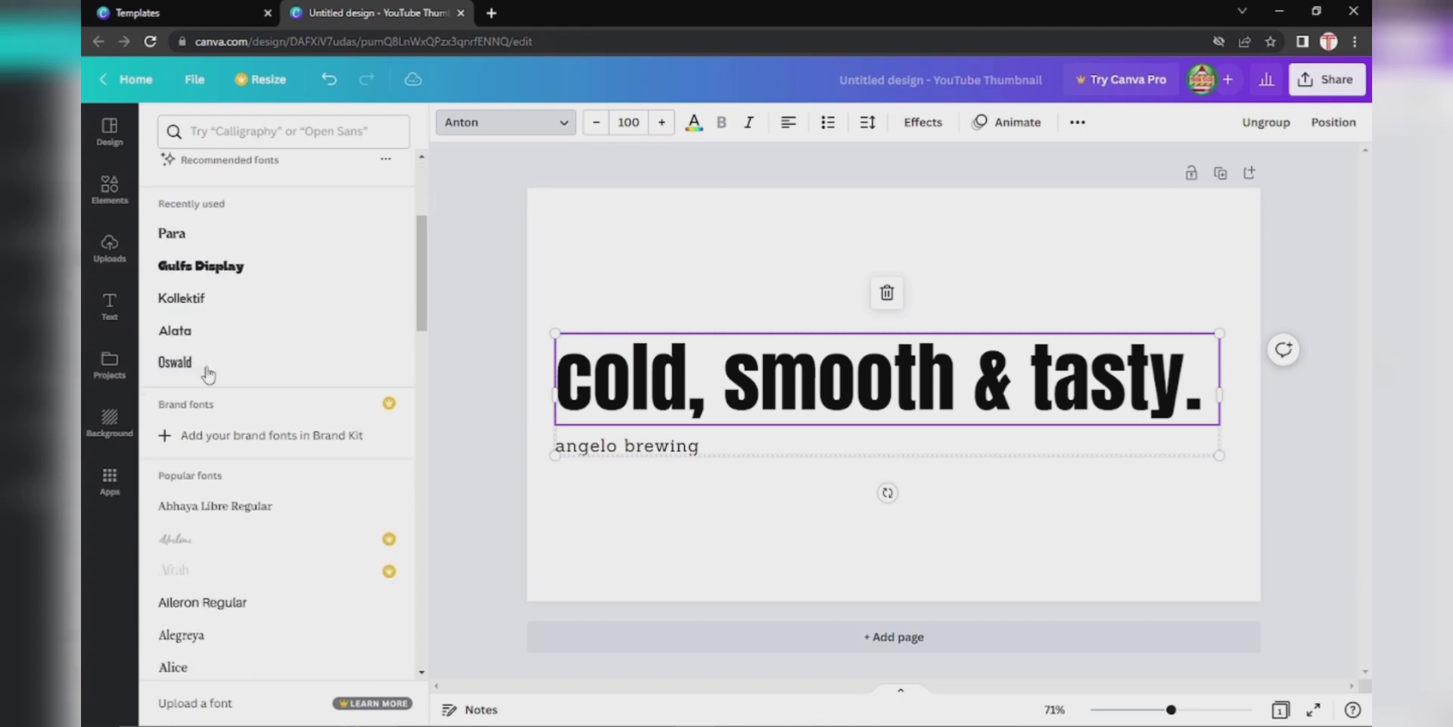
scroll(183, 261, "down", 6)
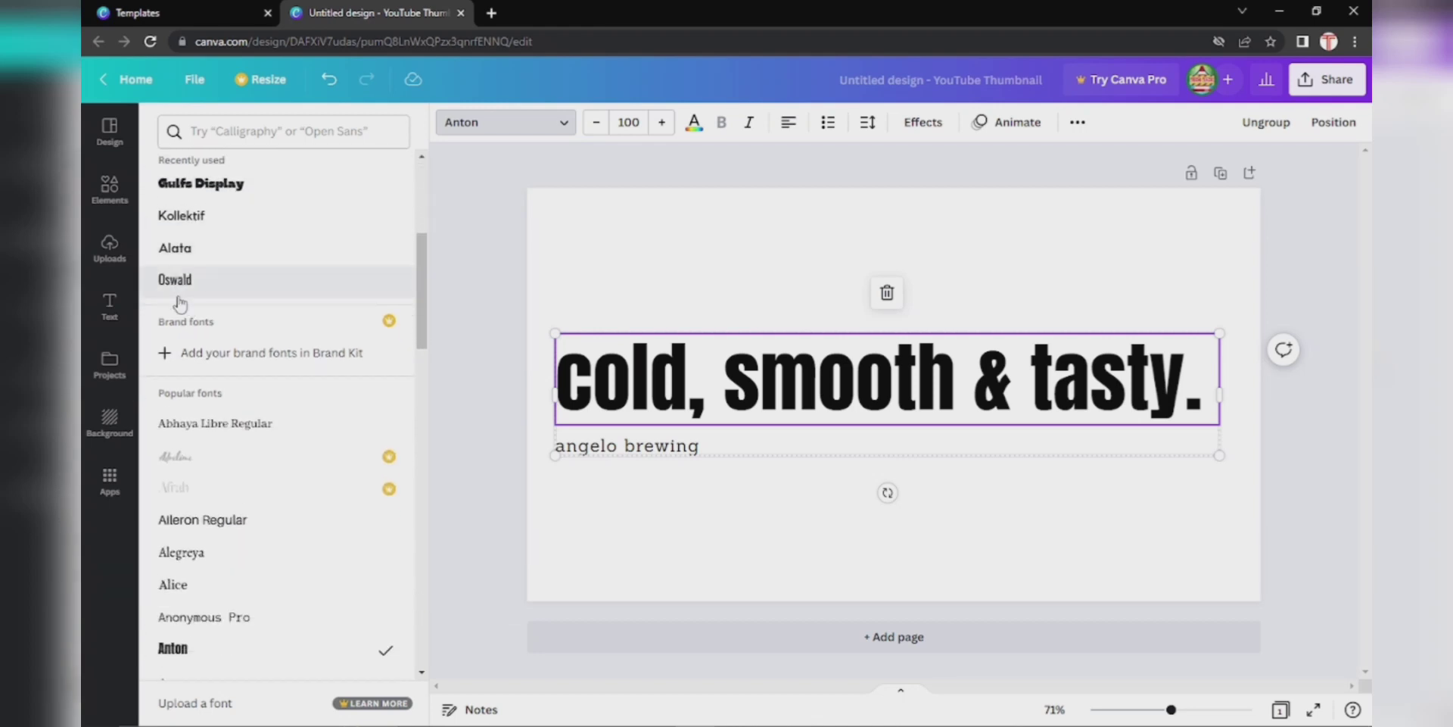
scroll(201, 369, "down", 4)
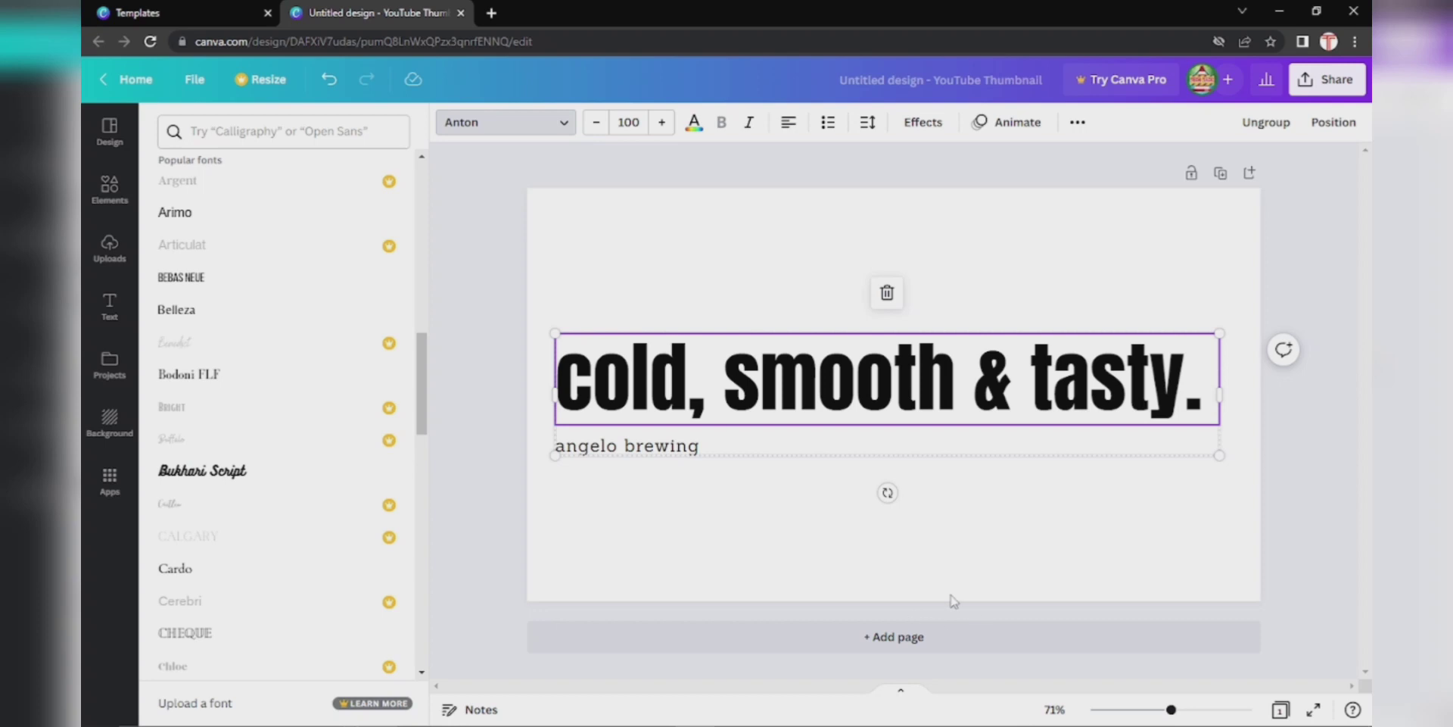
Set the canvas zoom to 75% and collapse the side panel to widen the workspace
mouse_move(1173, 710)
left_mouse_down()
mouse_move(1238, 710)
mouse_move(1156, 710)
mouse_move(1210, 710)
mouse_move(1174, 710)
left_mouse_up()
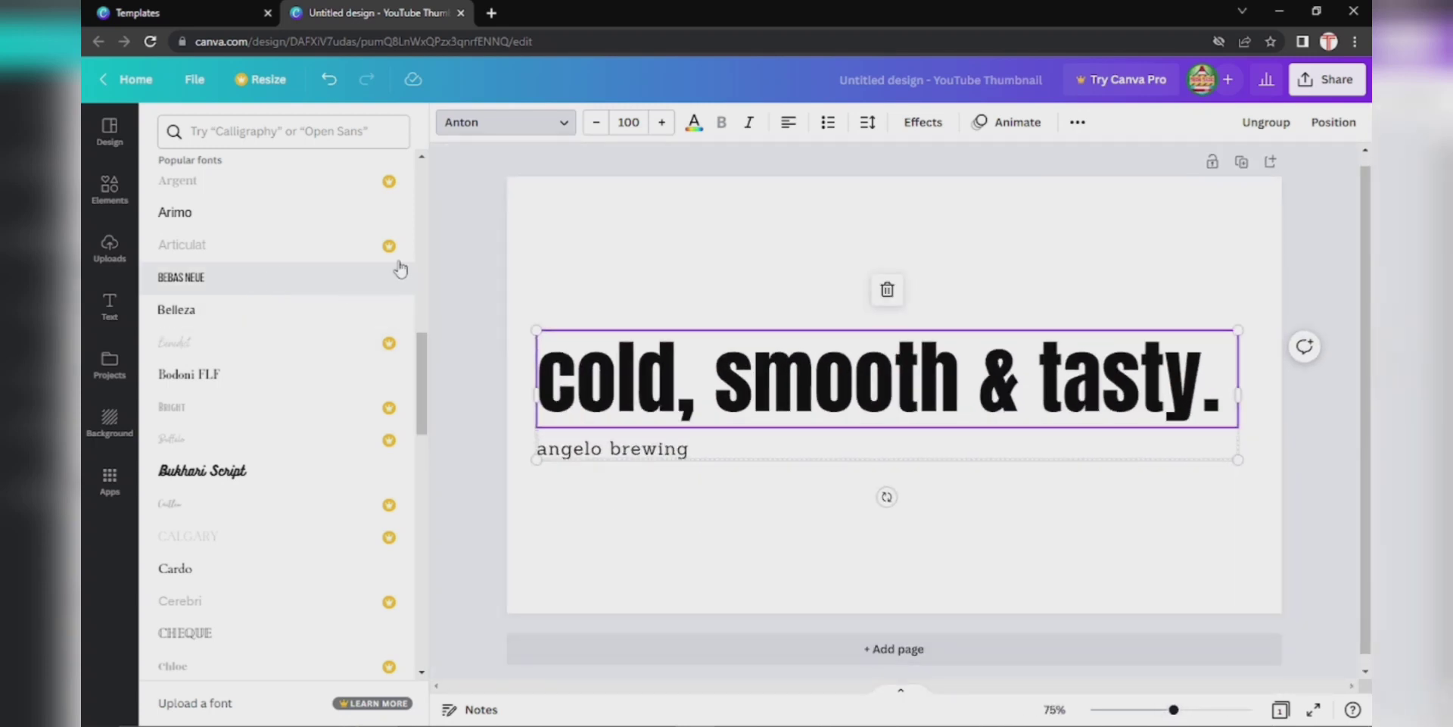
scroll(417, 242, "up", 6)
left_click(113, 135)
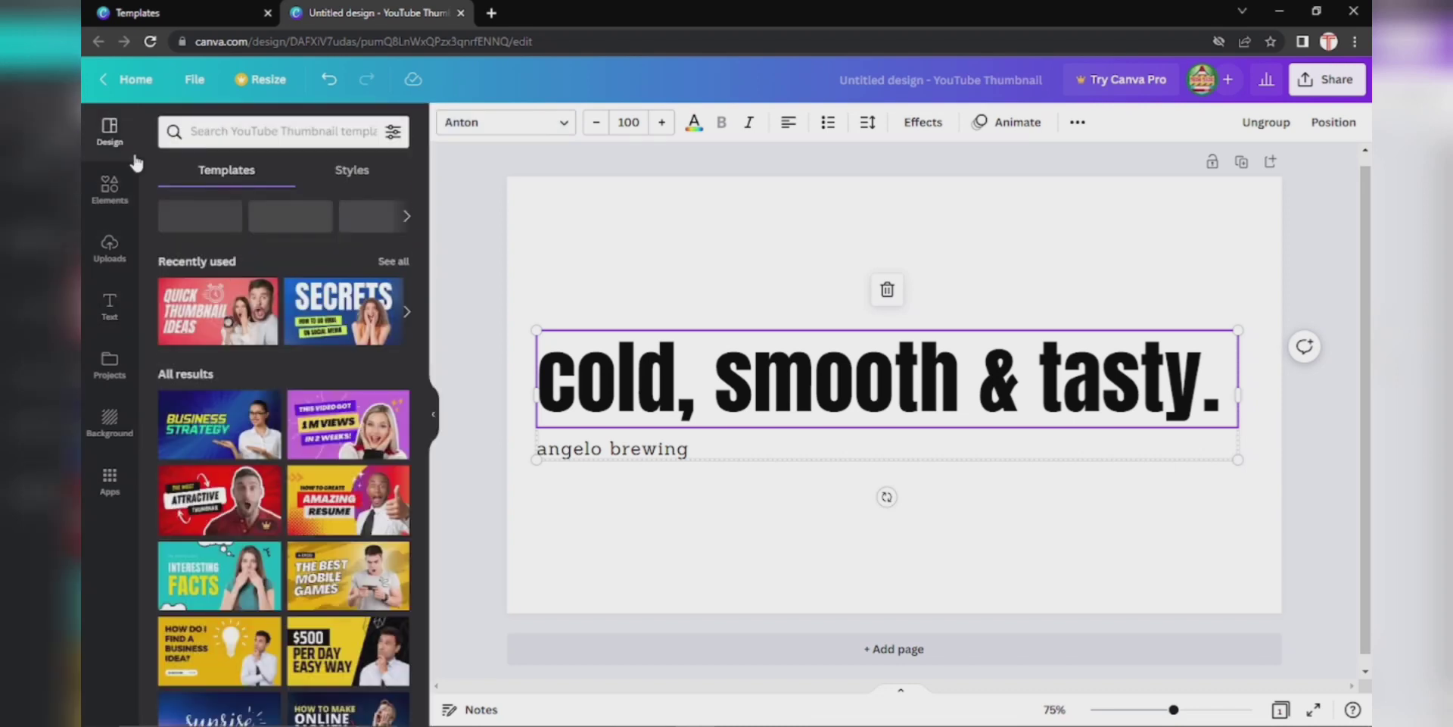
left_click(428, 420)
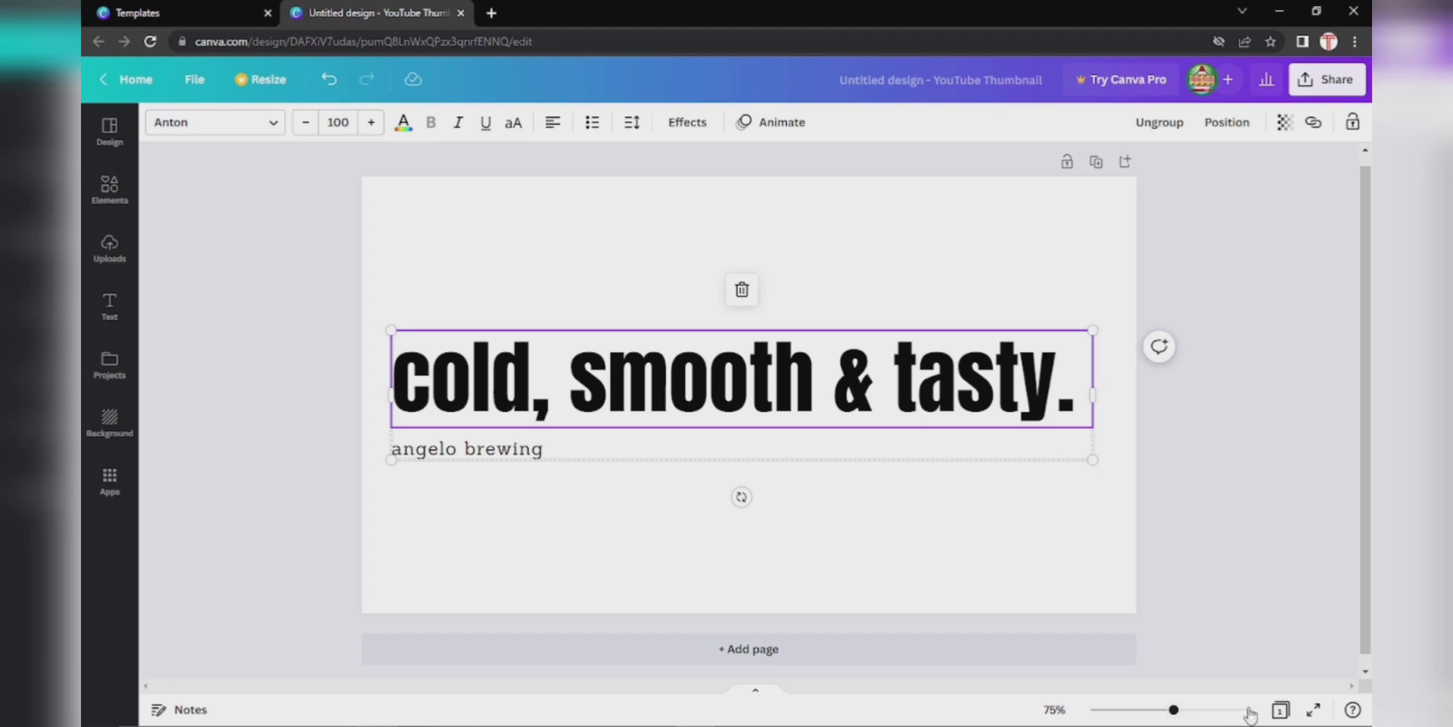
Switch to the grid view of pages and add four blank pages after page 1
left_click(1280, 712)
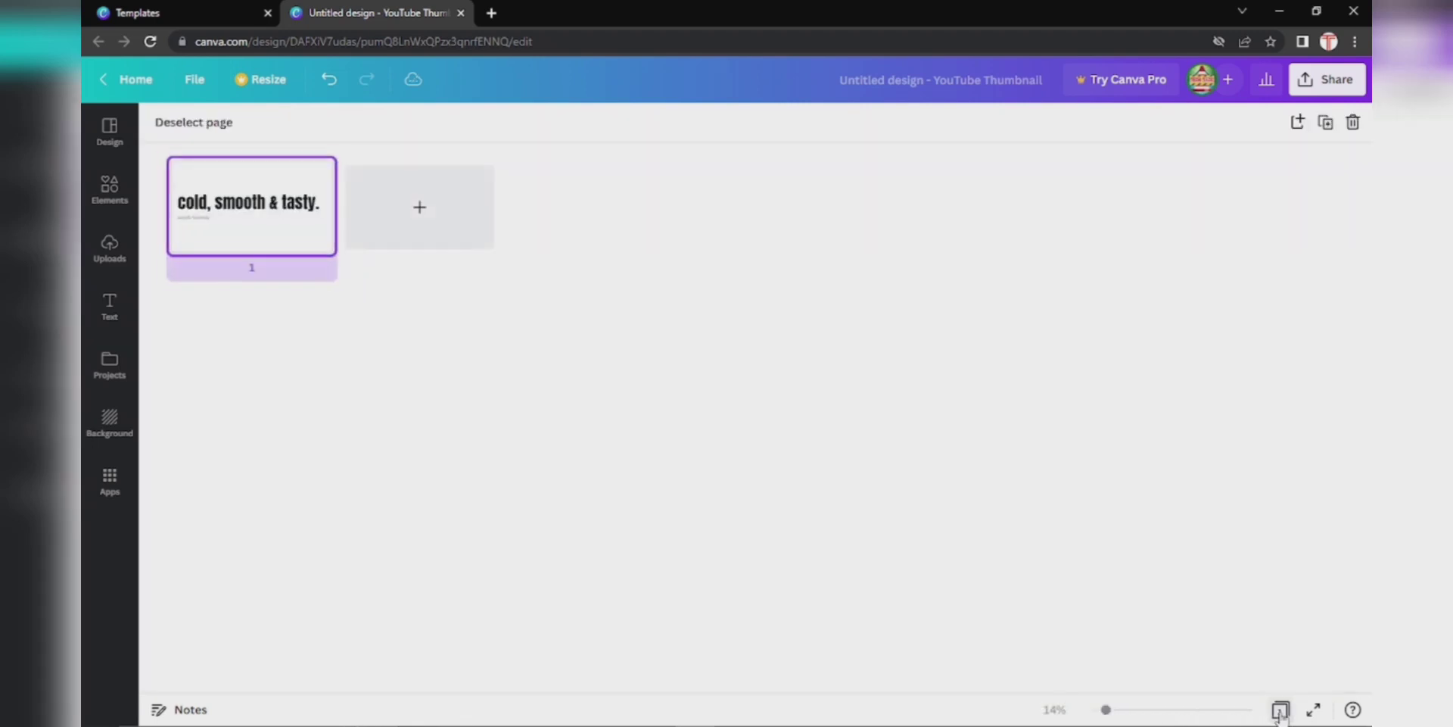
left_click(429, 205)
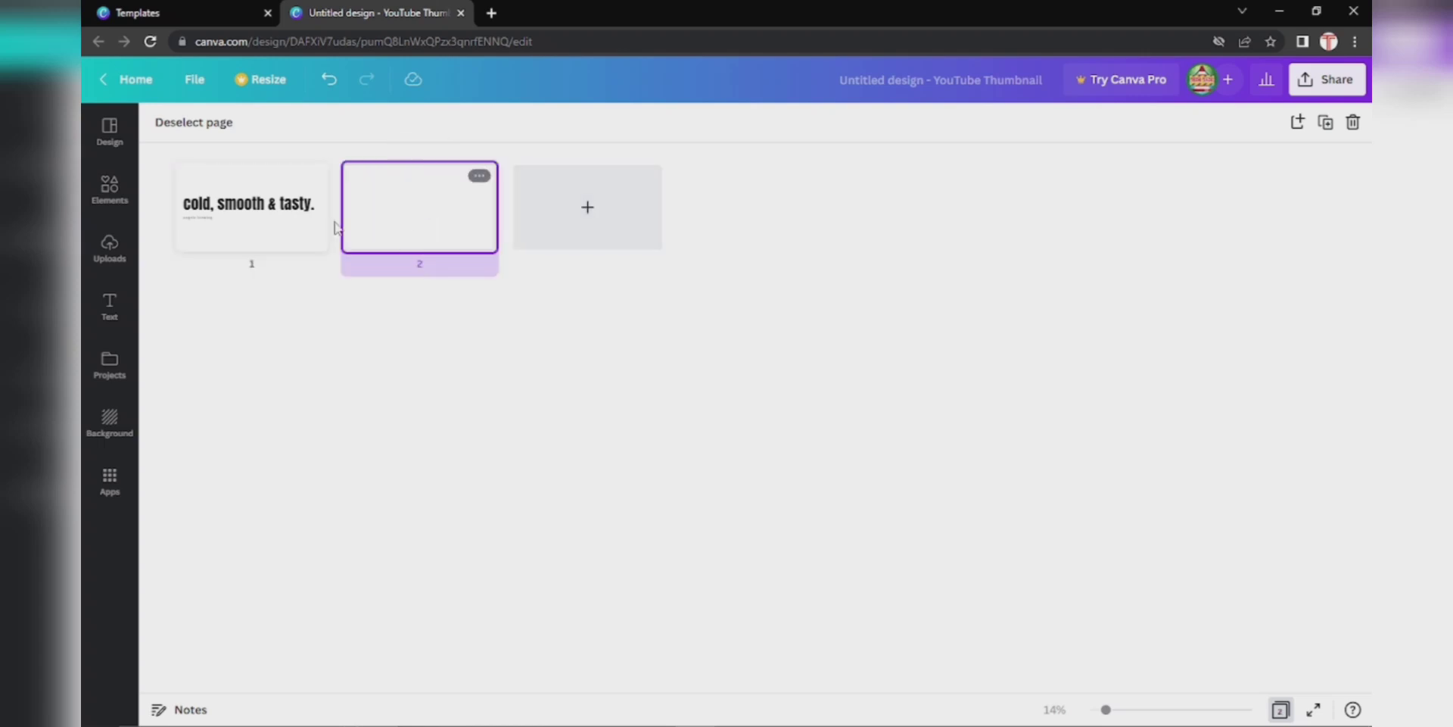
left_click(610, 206)
left_click(787, 218)
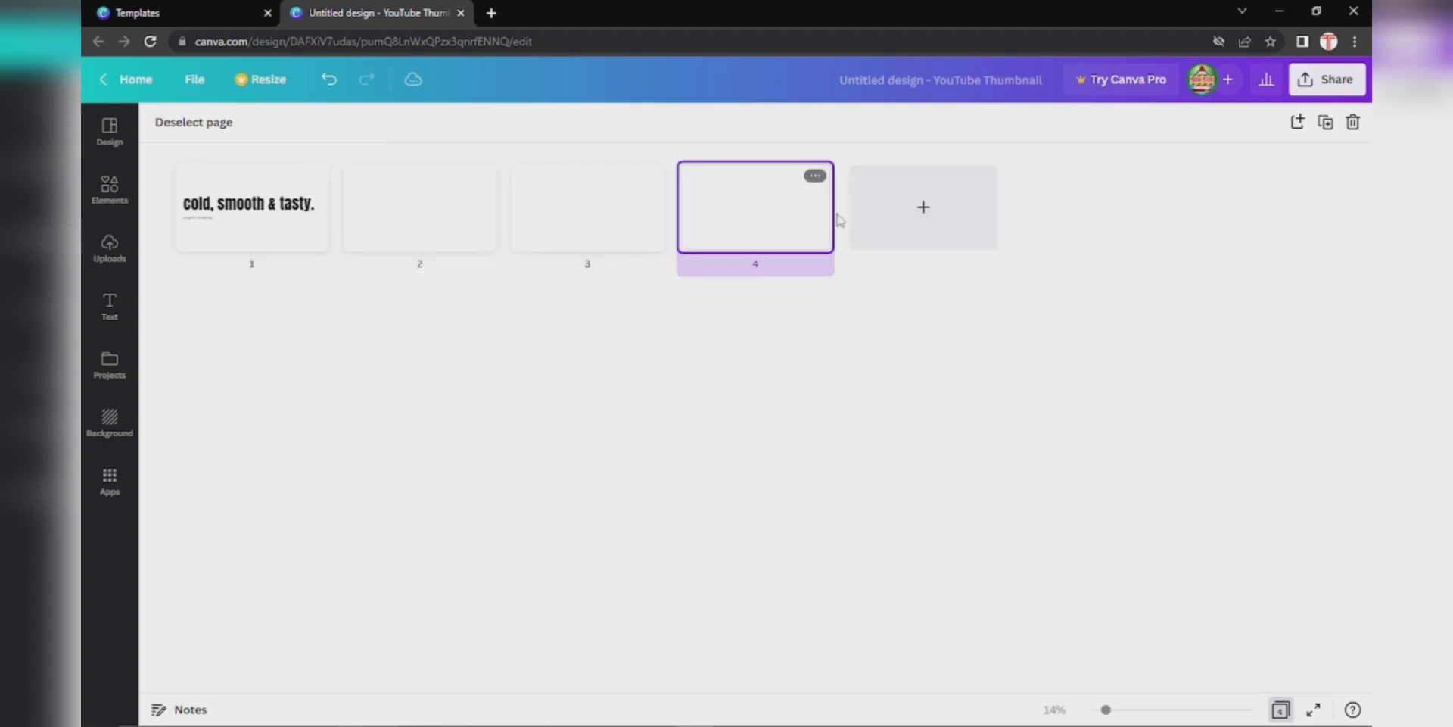
left_click(917, 213)
Delete blank pages 5, 4, 3 and 2 one by one, and return from the grid to the page view
left_click(983, 175)
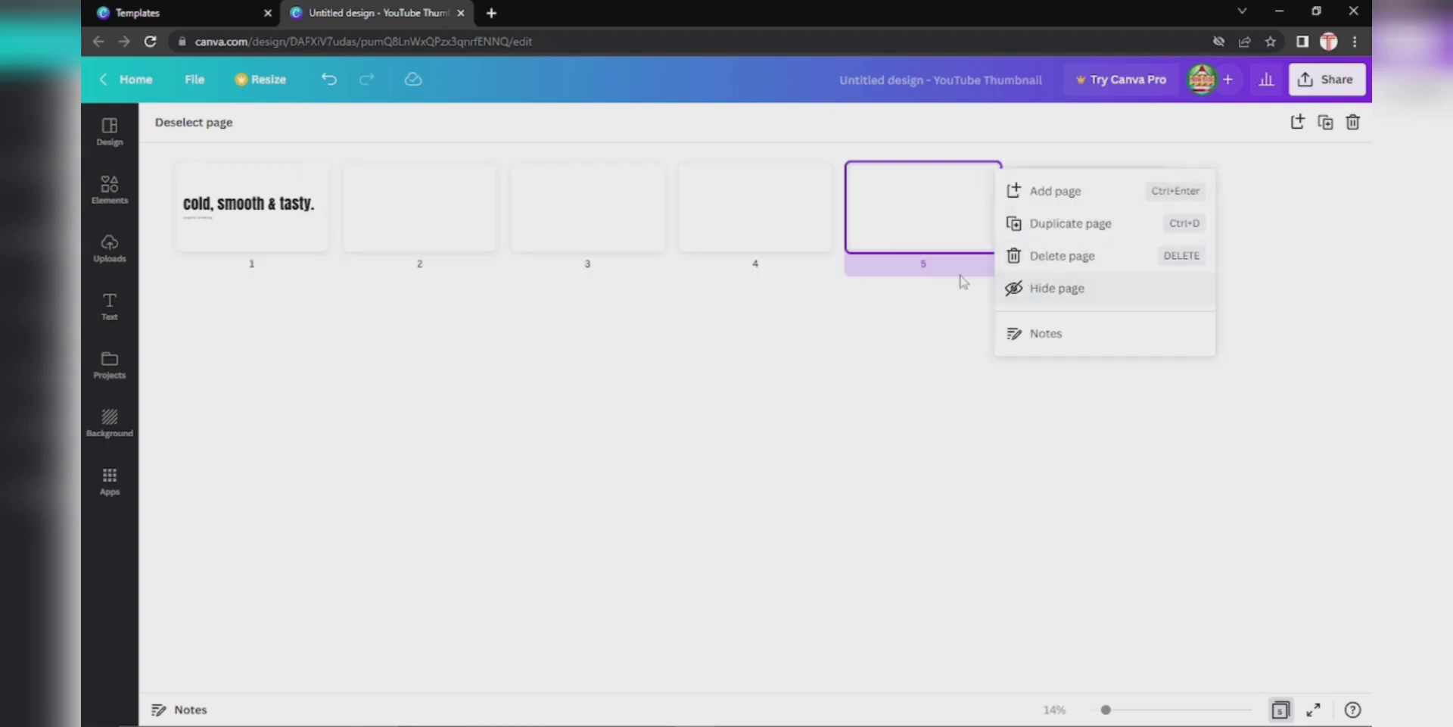
left_click(921, 350)
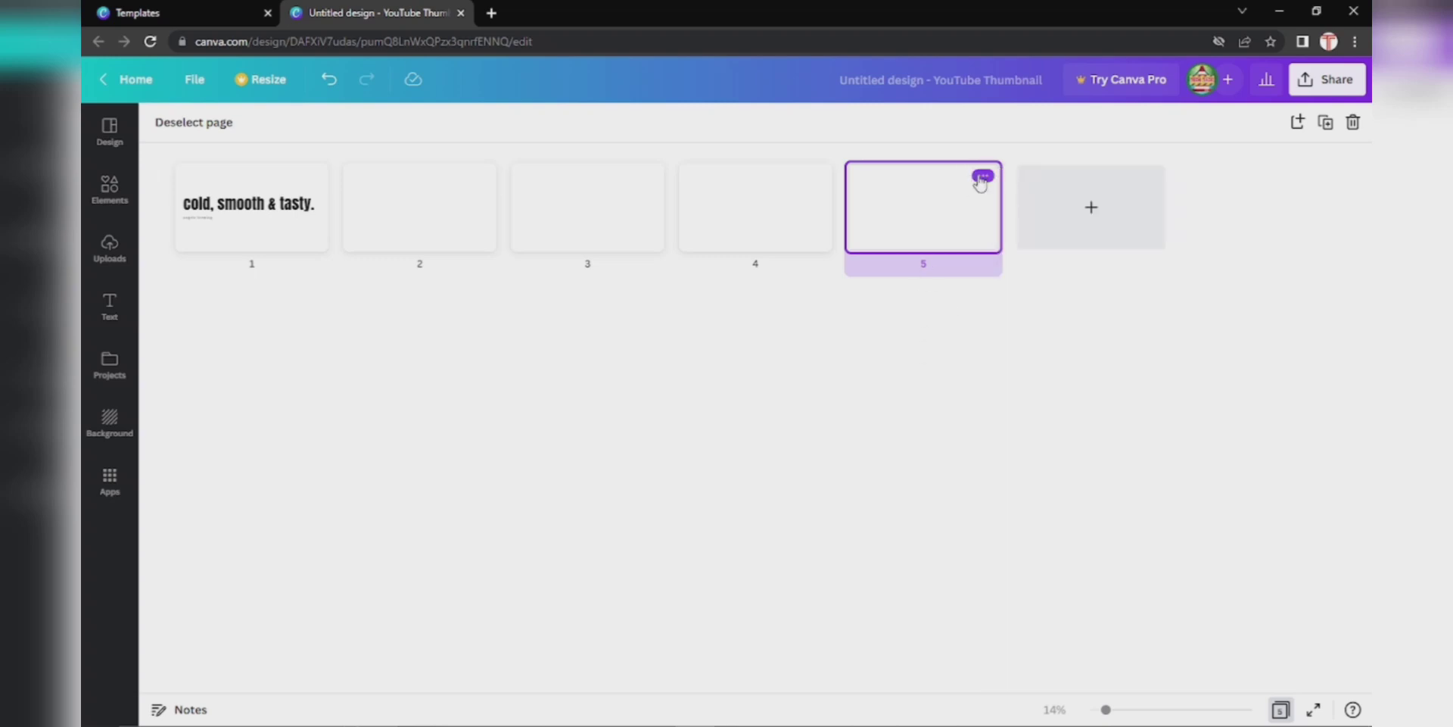
left_click(986, 176)
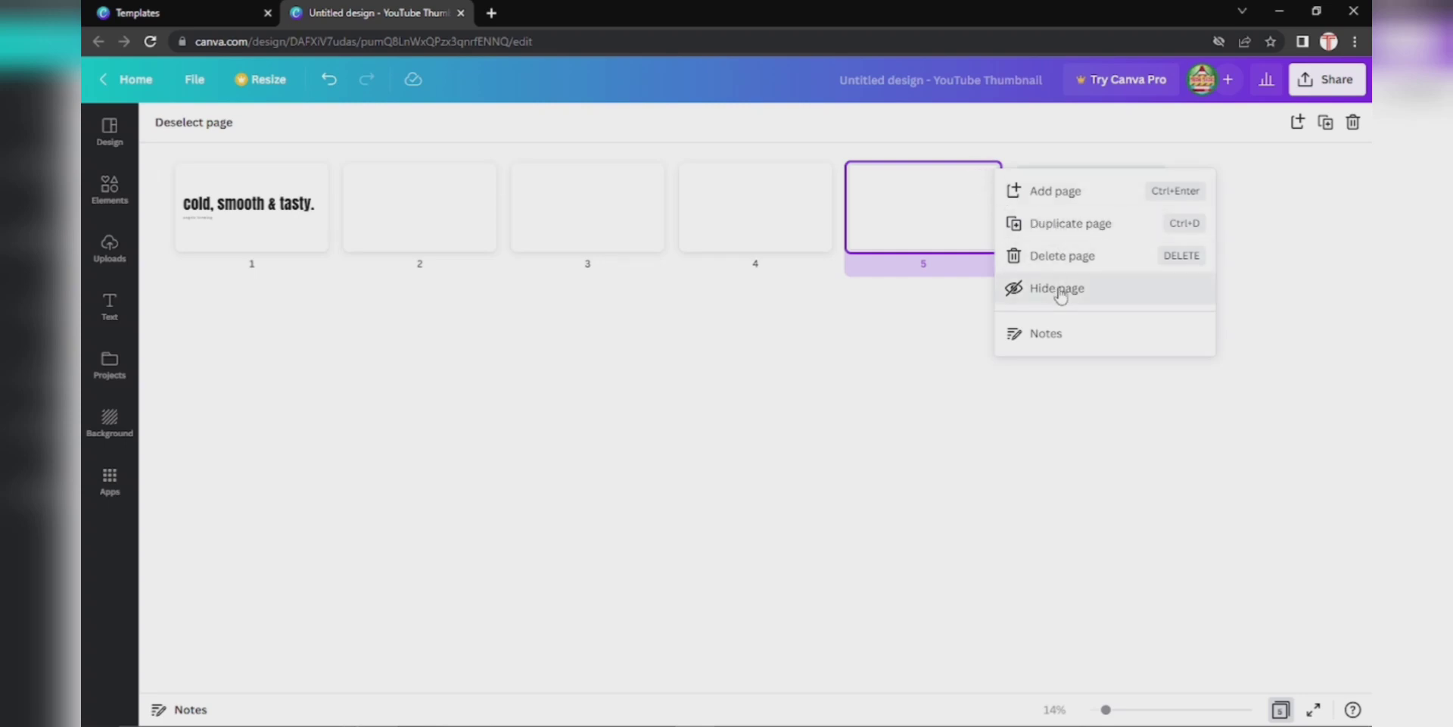
left_click(1060, 257)
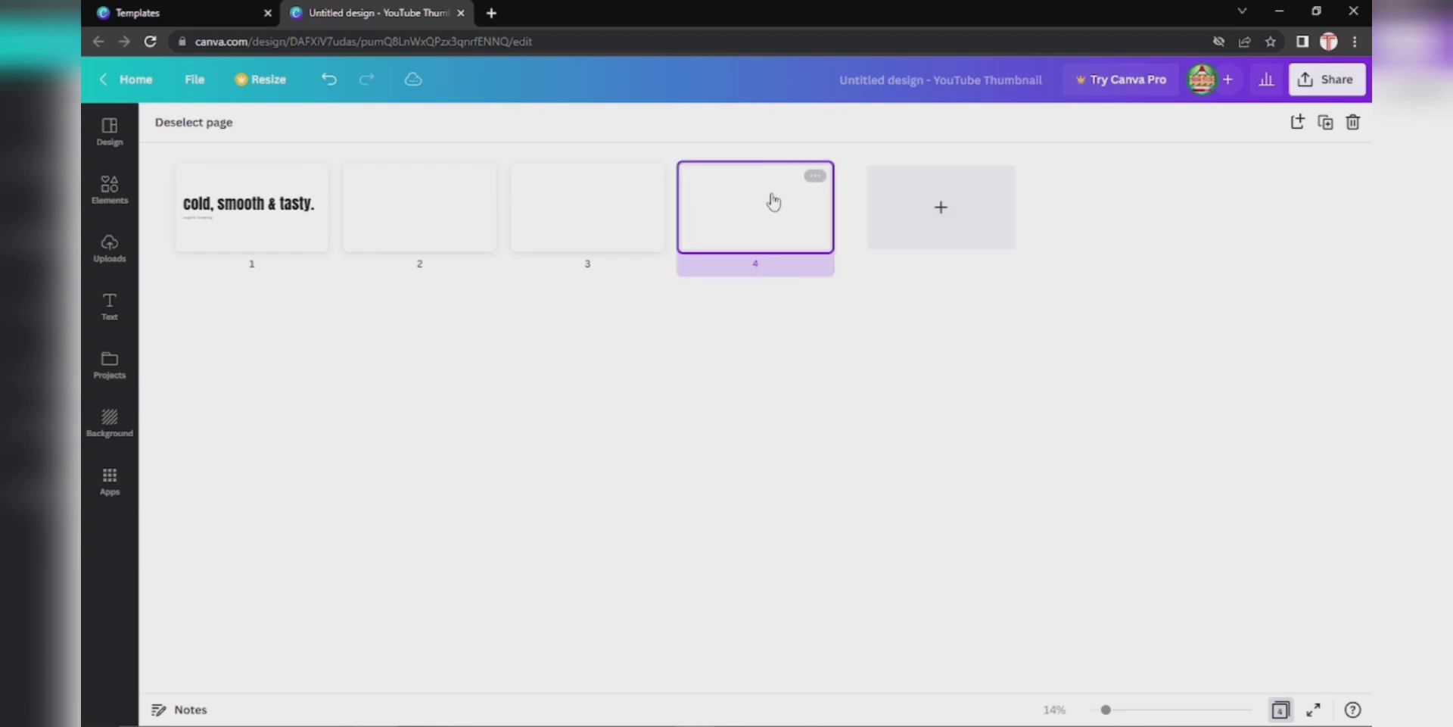
left_click(815, 176)
left_click(882, 256)
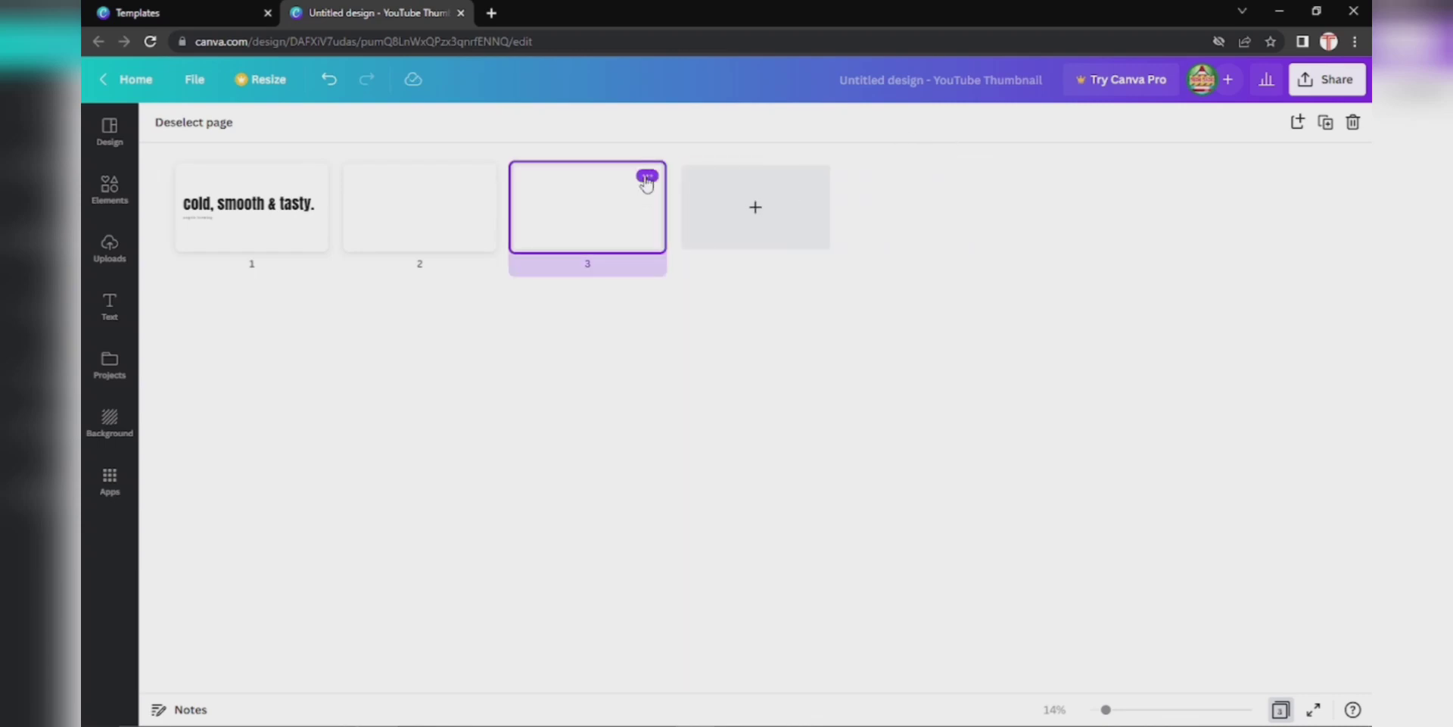
left_click(648, 176)
left_click(742, 255)
left_click(479, 176)
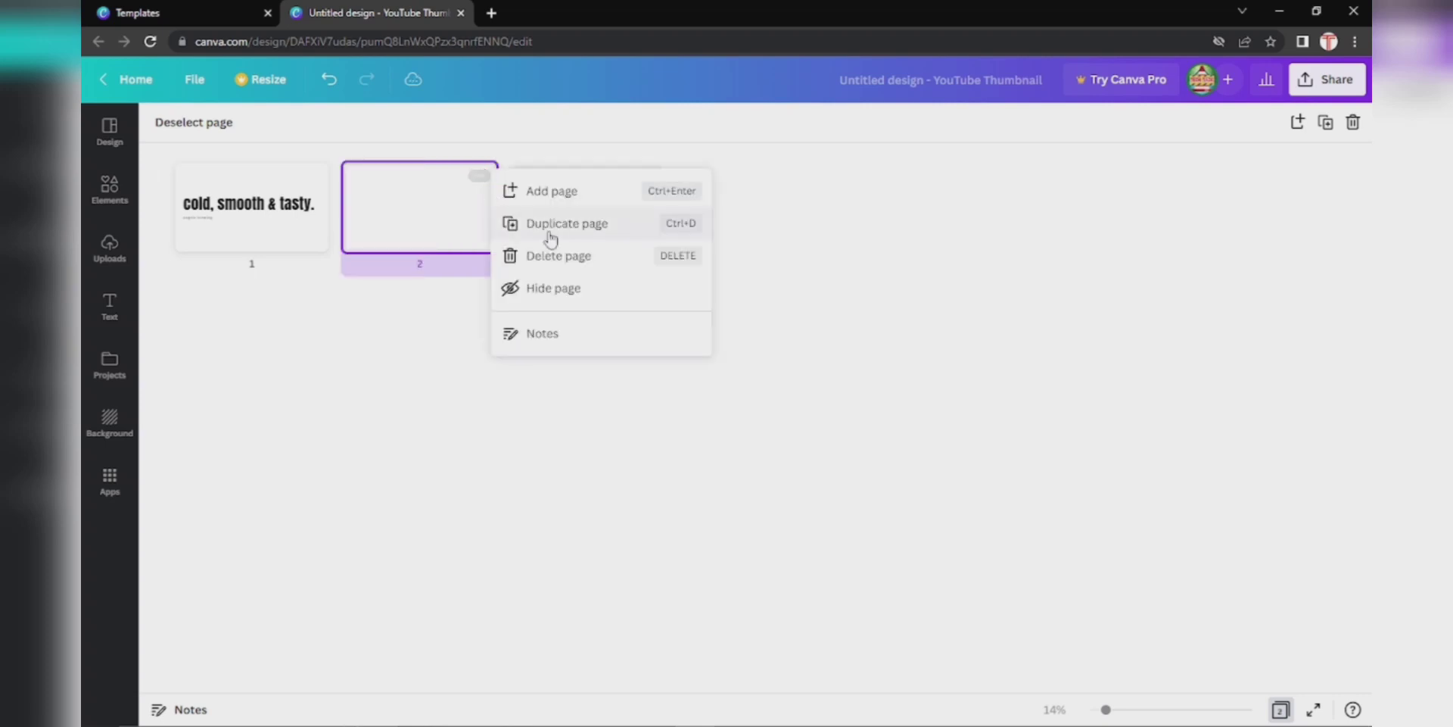
left_click(569, 255)
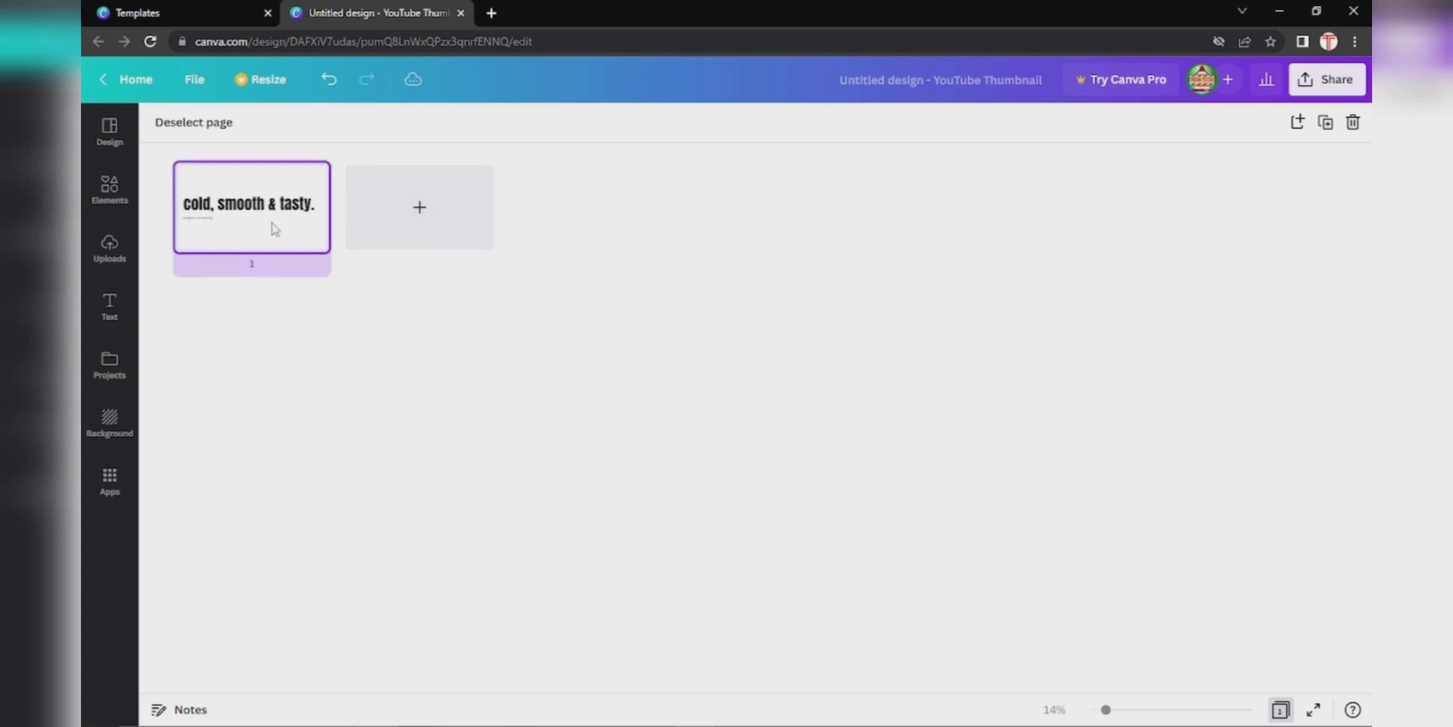
left_click(1281, 710)
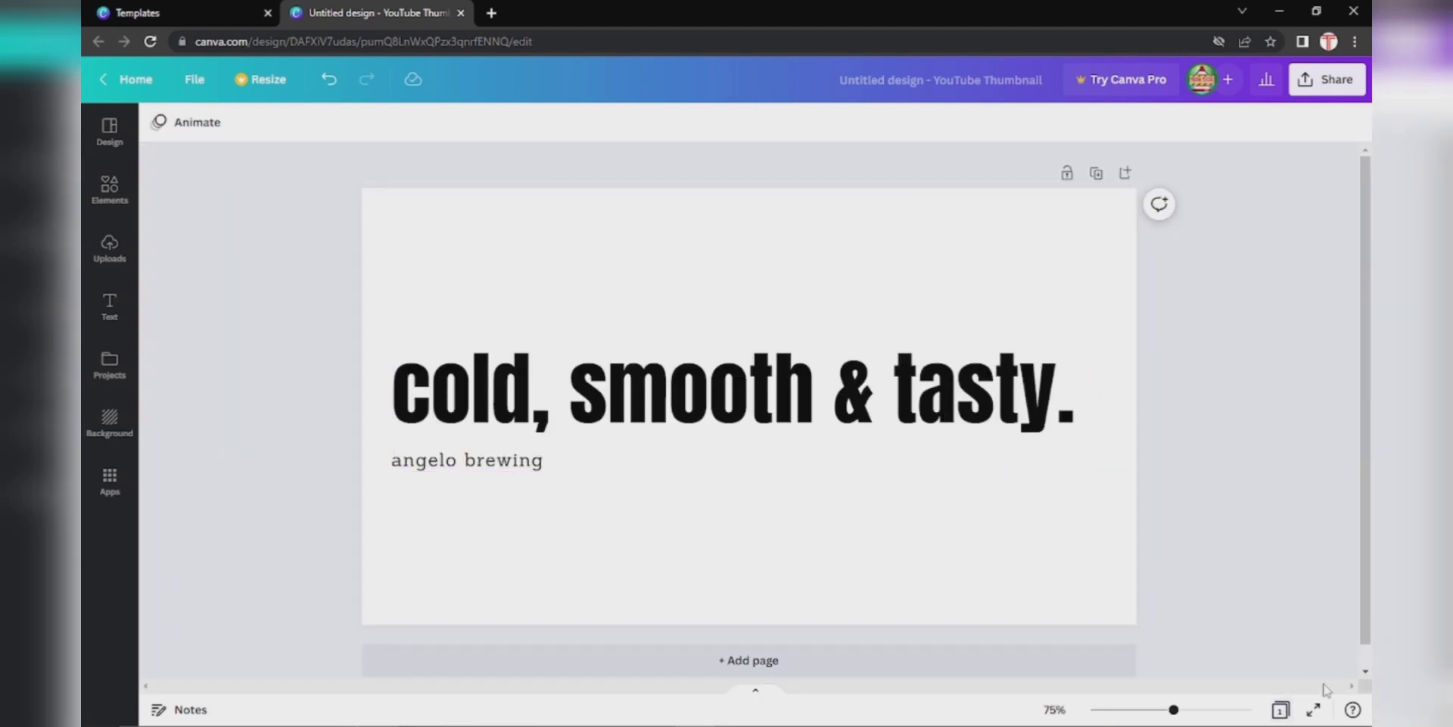
Present the design in full screen and open the Canva Live options
left_click(1313, 710)
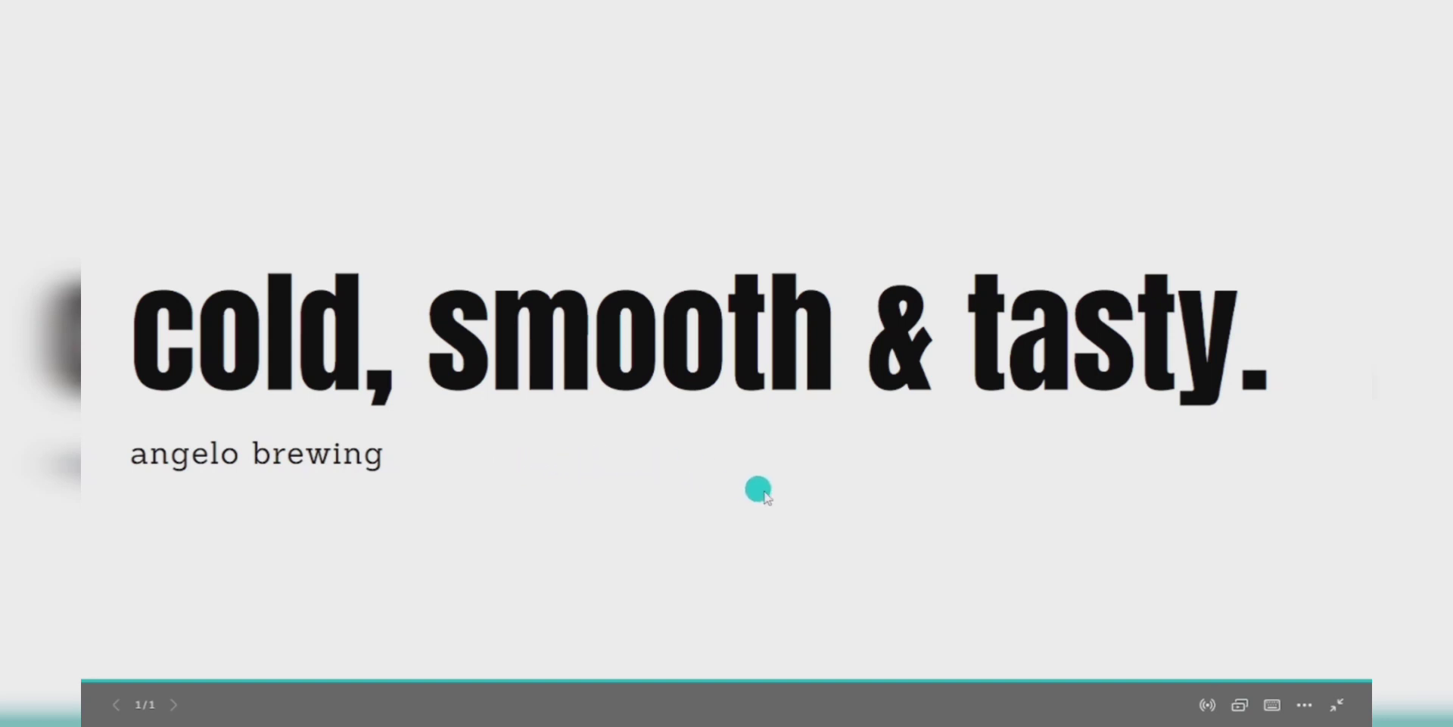
left_click(1210, 707)
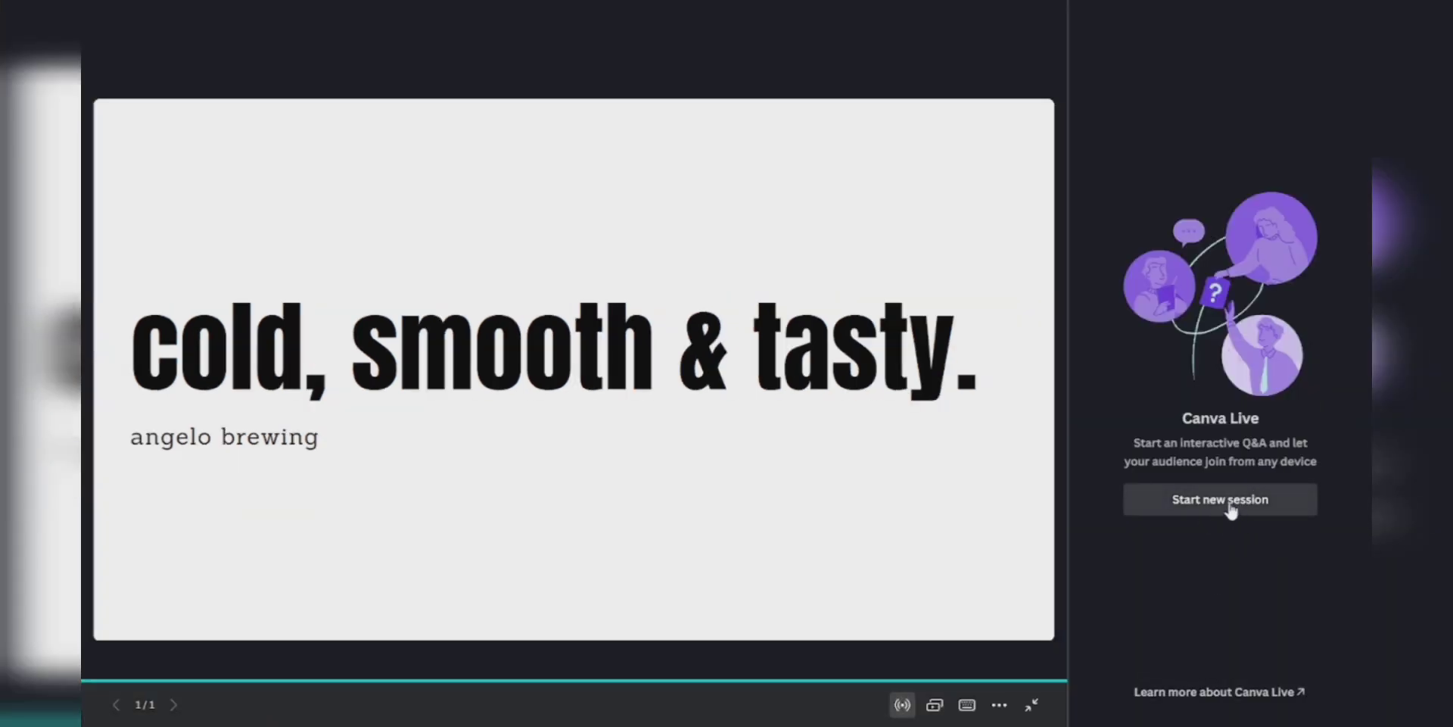
Start a new Canva Live session, copy its audience invitation, and end the session
left_click(1254, 505)
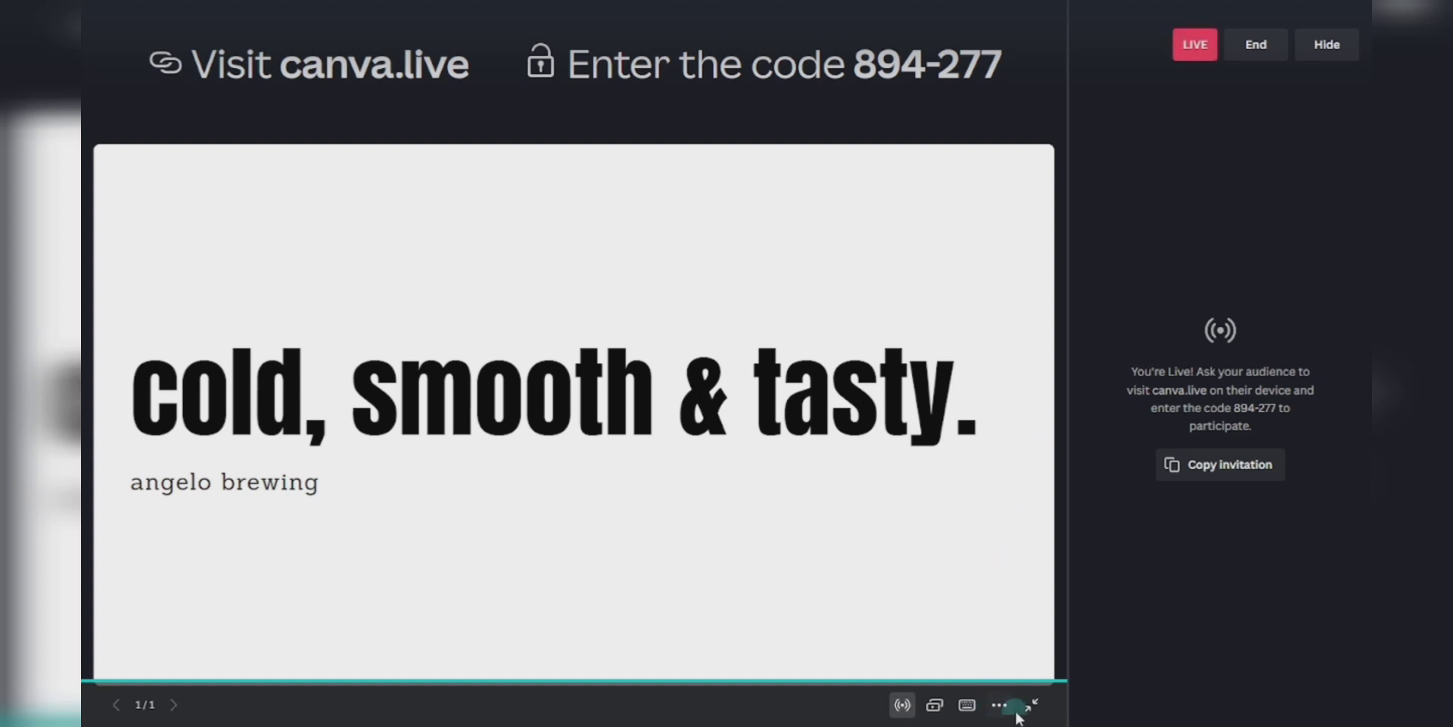
left_click(1238, 465)
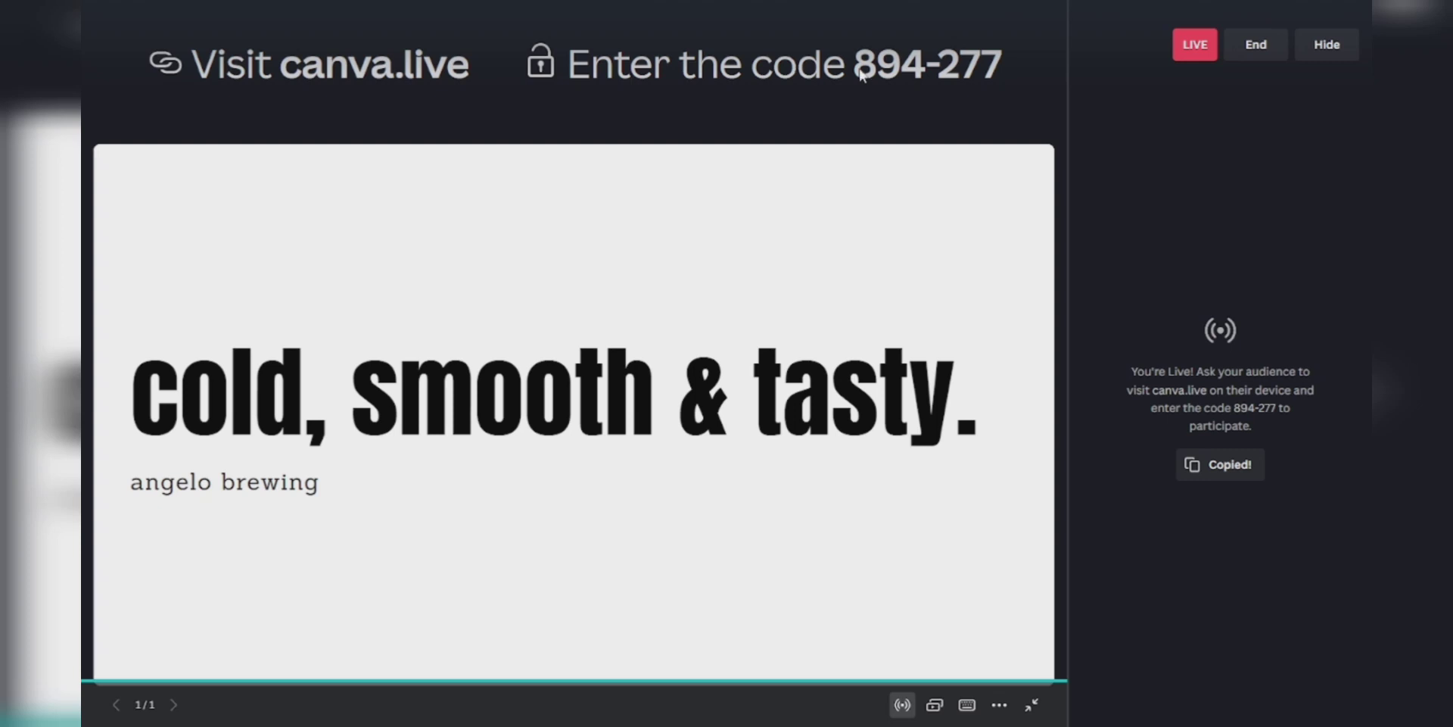
left_click(1255, 64)
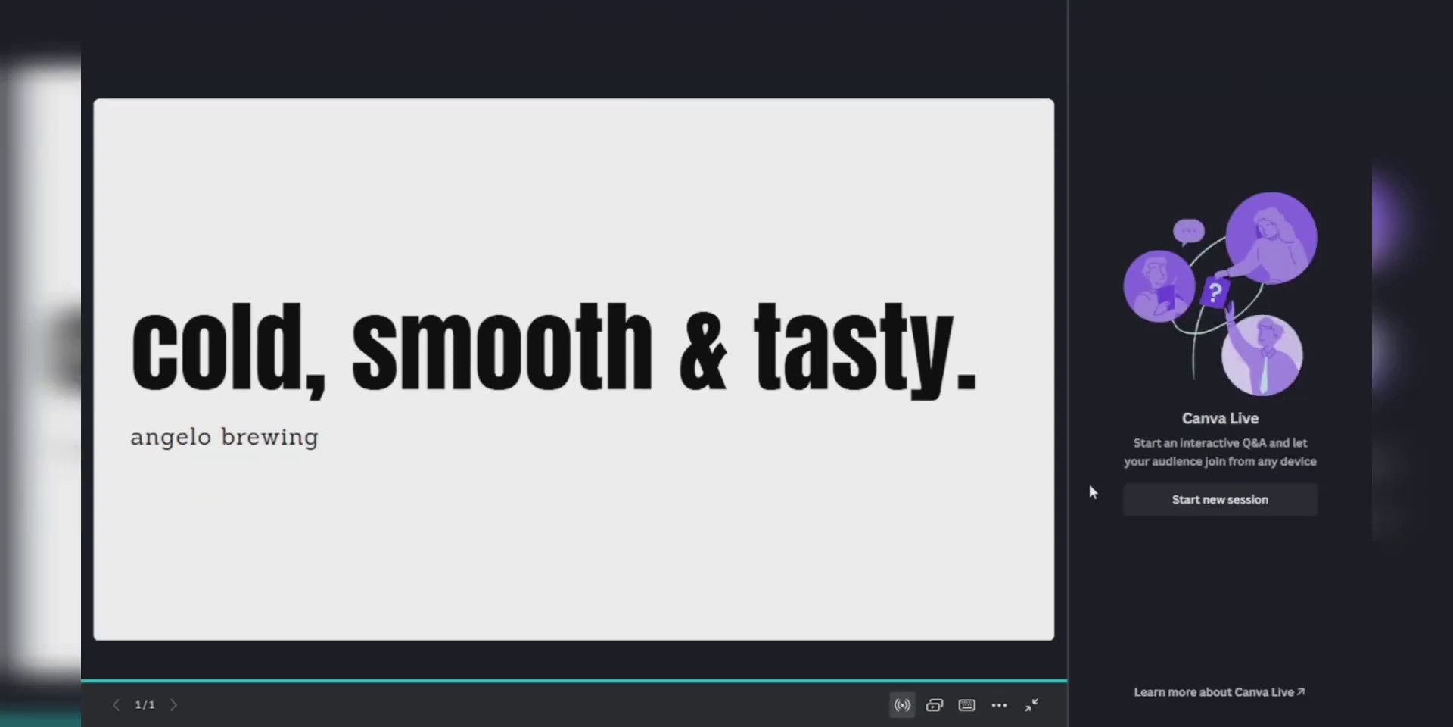
left_click(1006, 634)
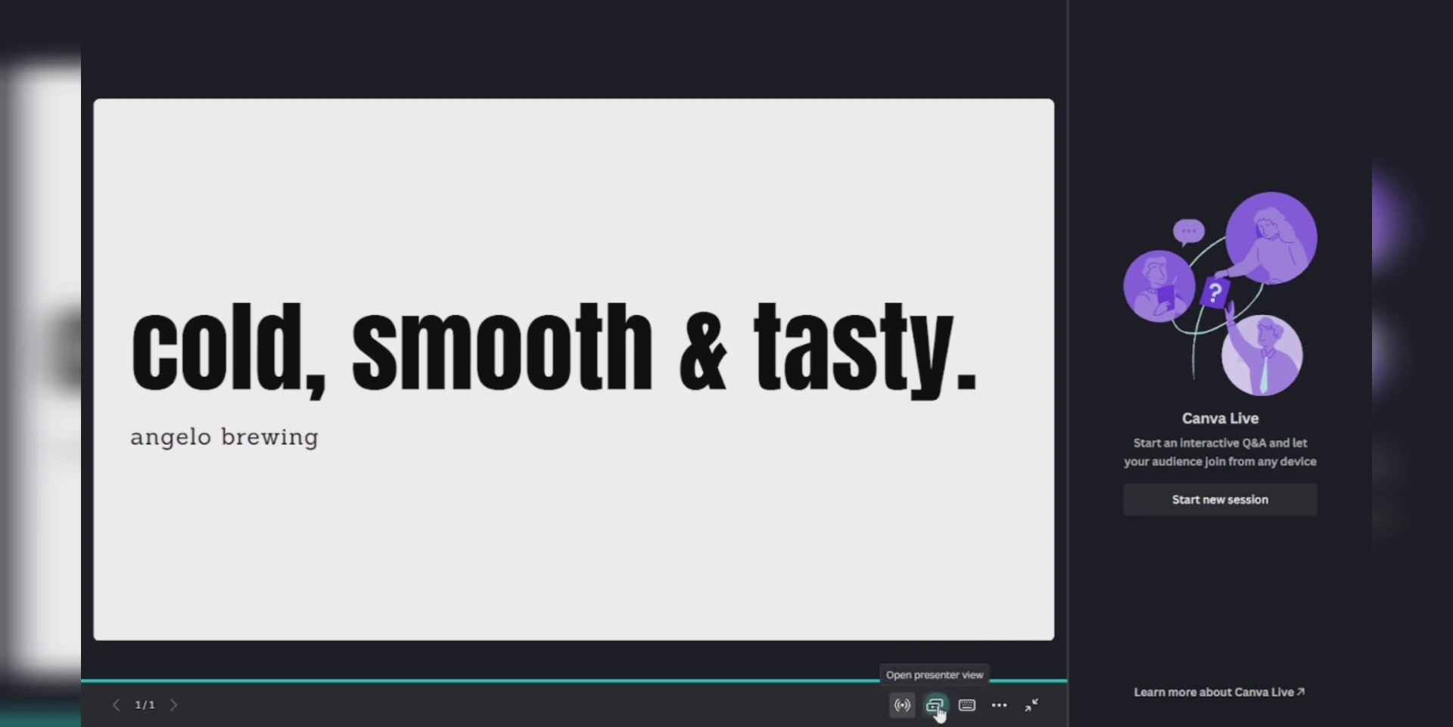
Open the presenter view, show the audience window in full screen, and return that window to its normal size
left_click(936, 708)
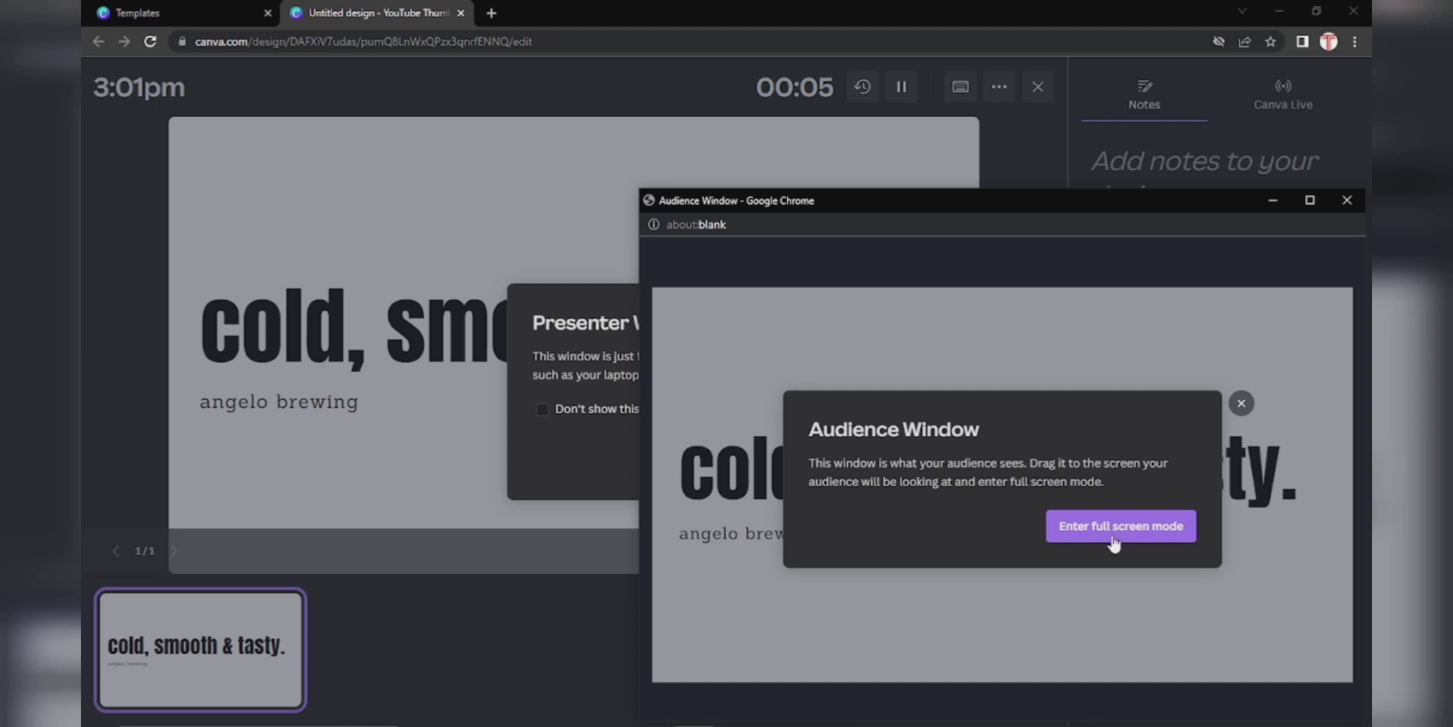
left_click(1113, 539)
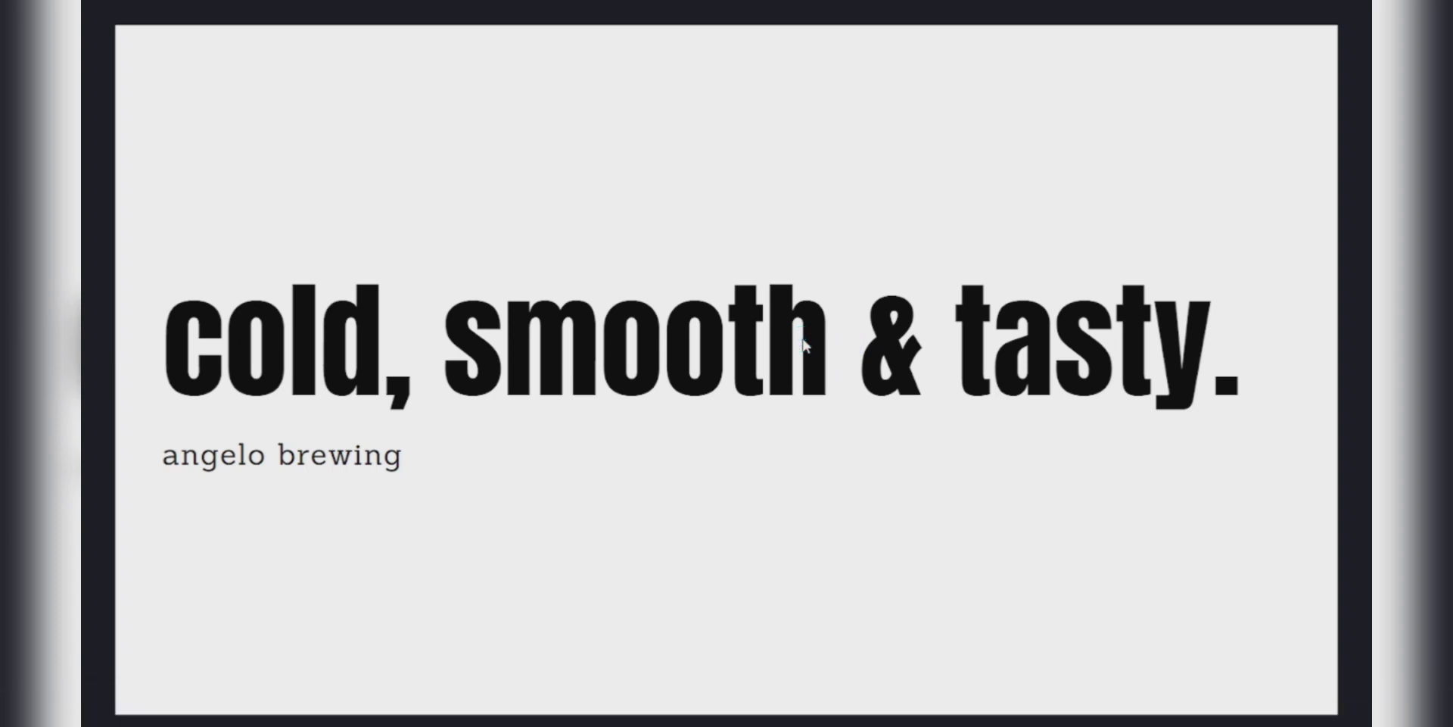
left_click(1337, 701)
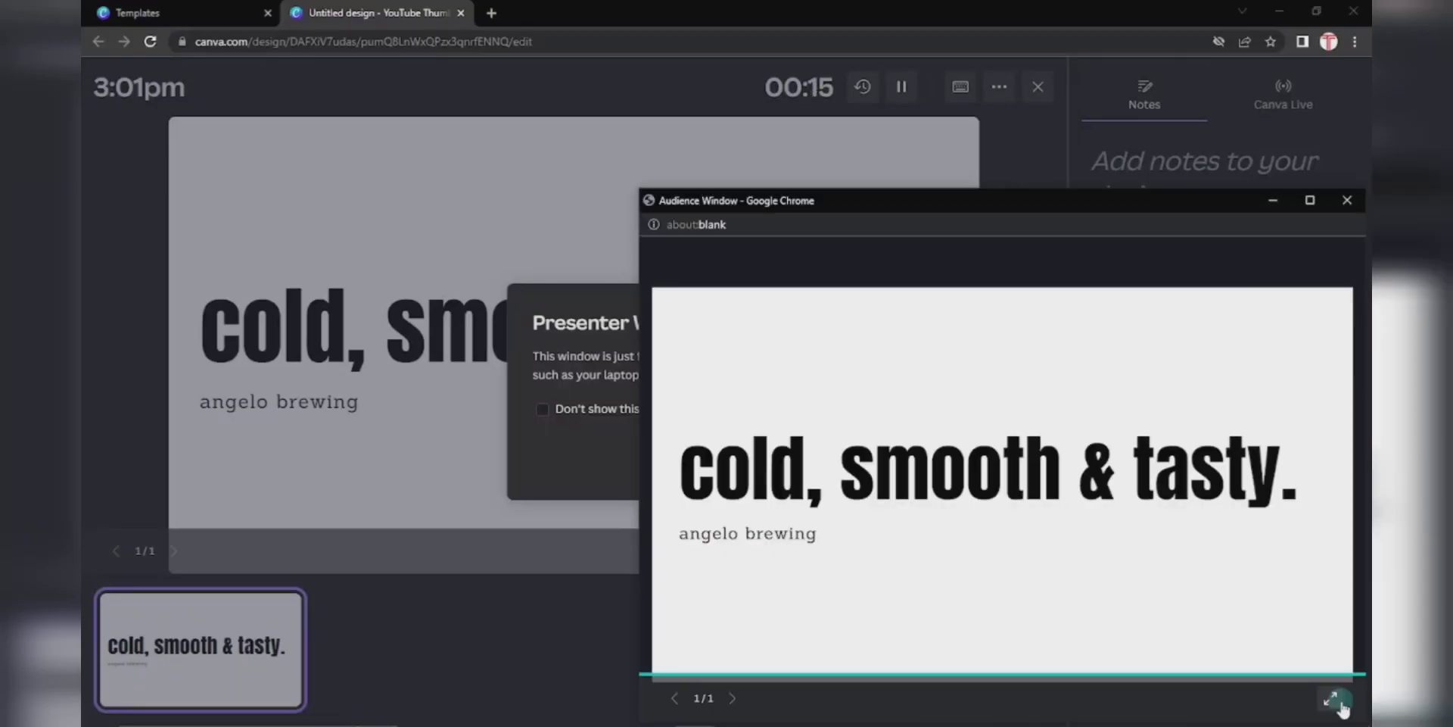
Uncover and dismiss the Presenter Window message, and close the audience window to end presenter view
left_click_drag(977, 200, 306, 459)
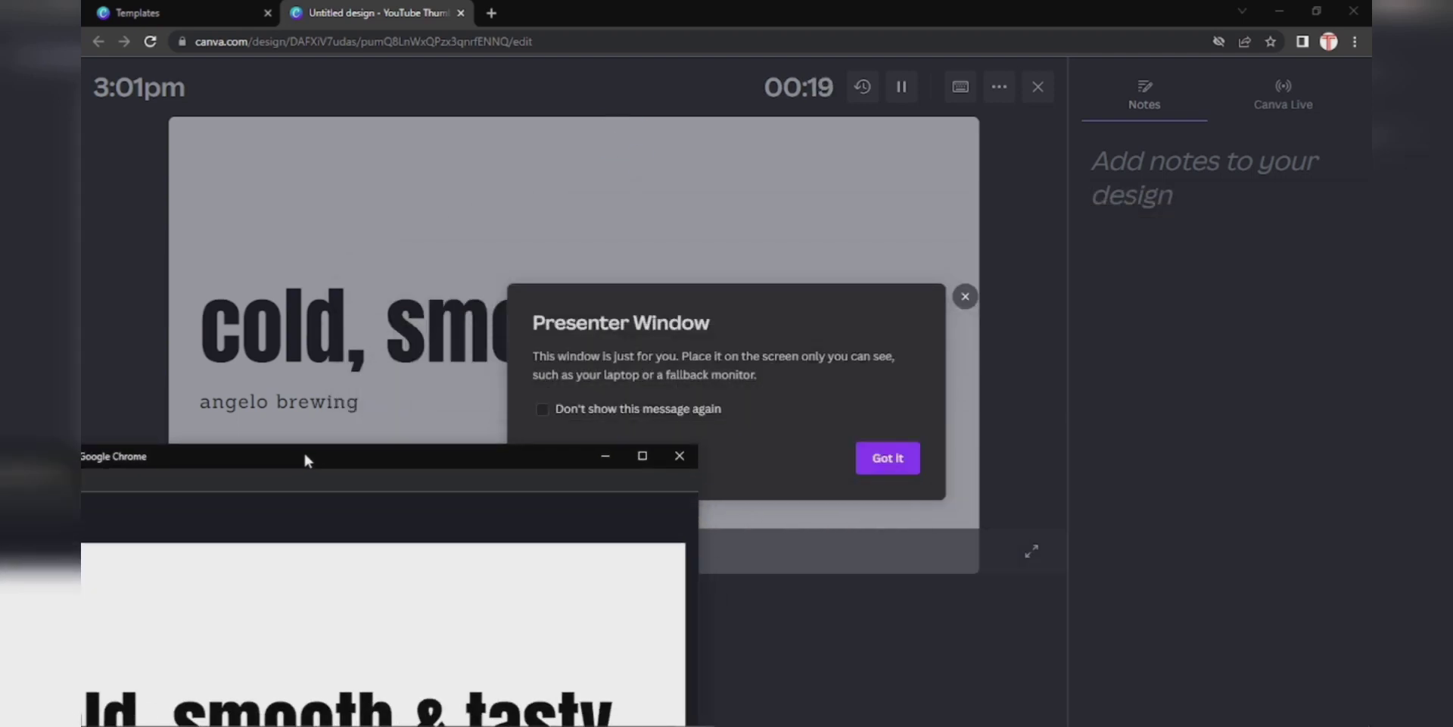
left_click(965, 296)
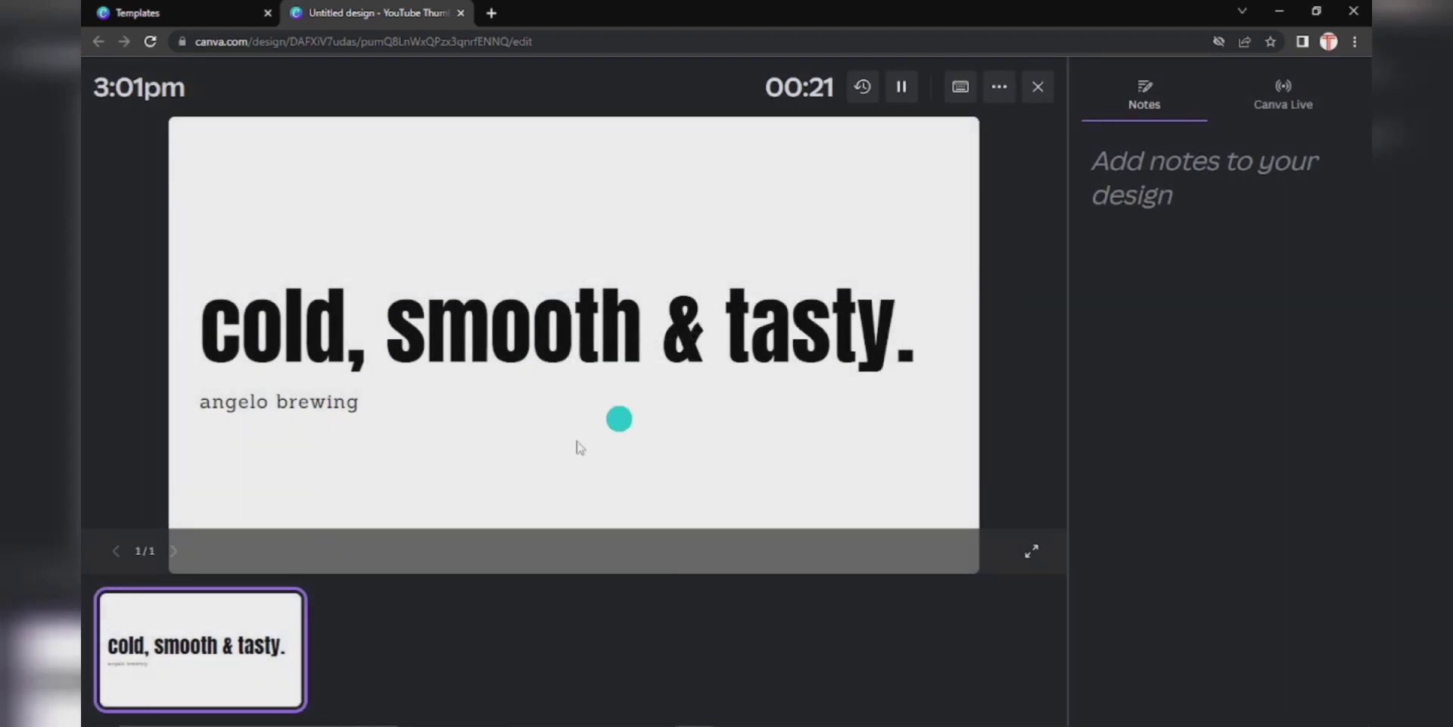
mouse_move(581, 721)
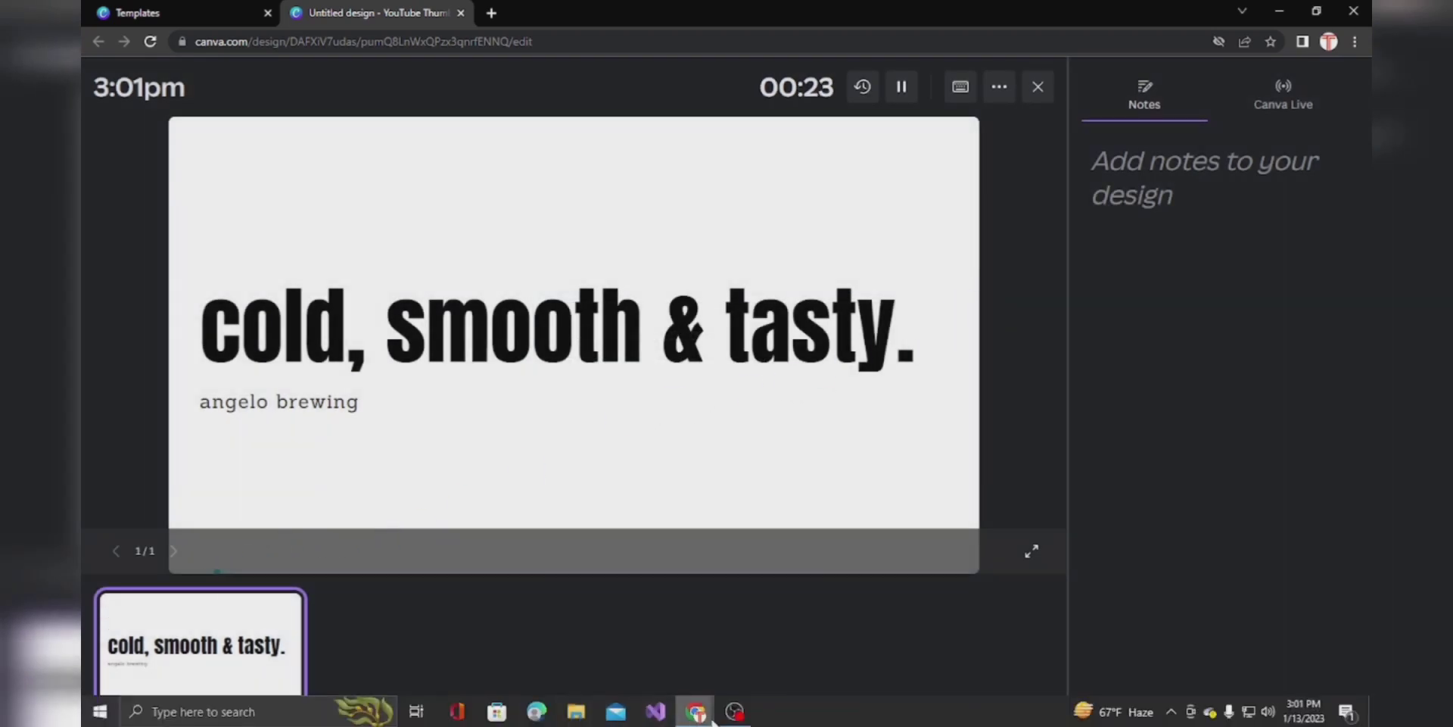
mouse_move(702, 715)
left_click(759, 654)
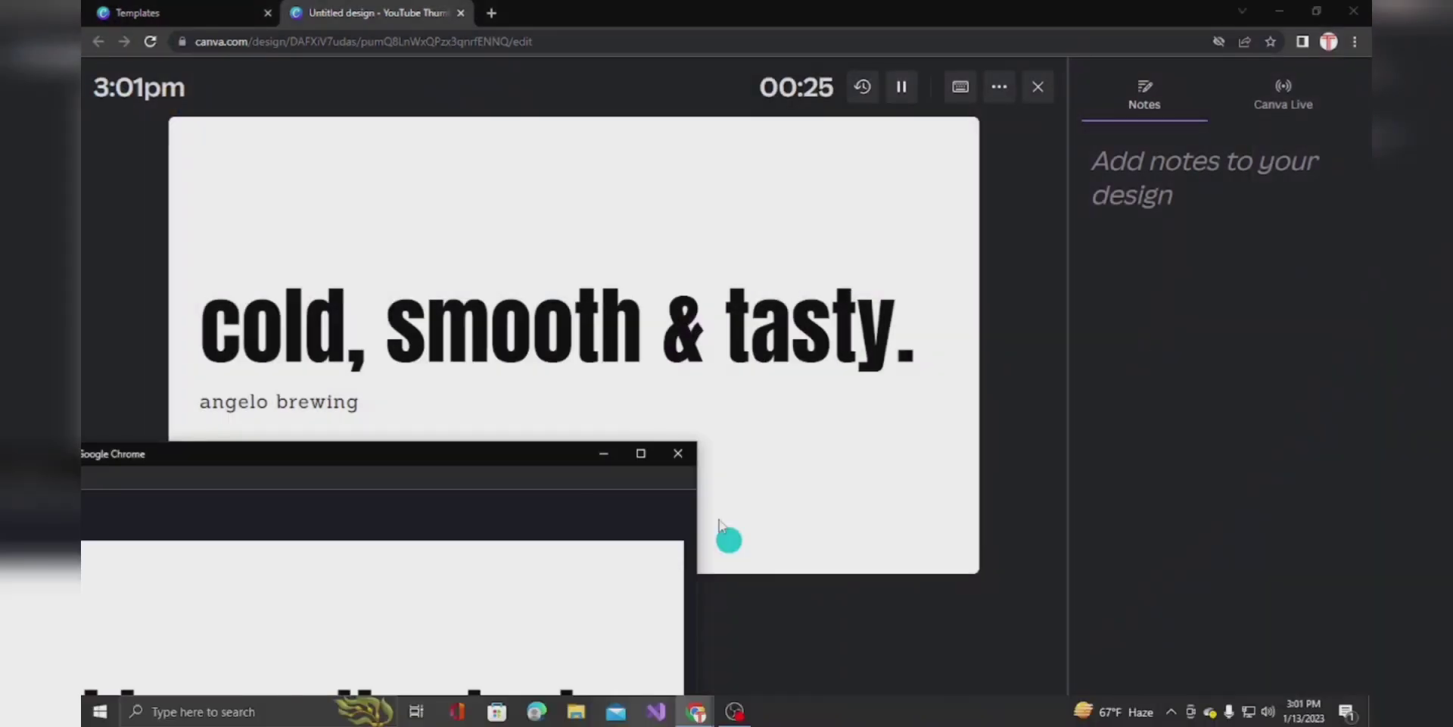
left_click(678, 452)
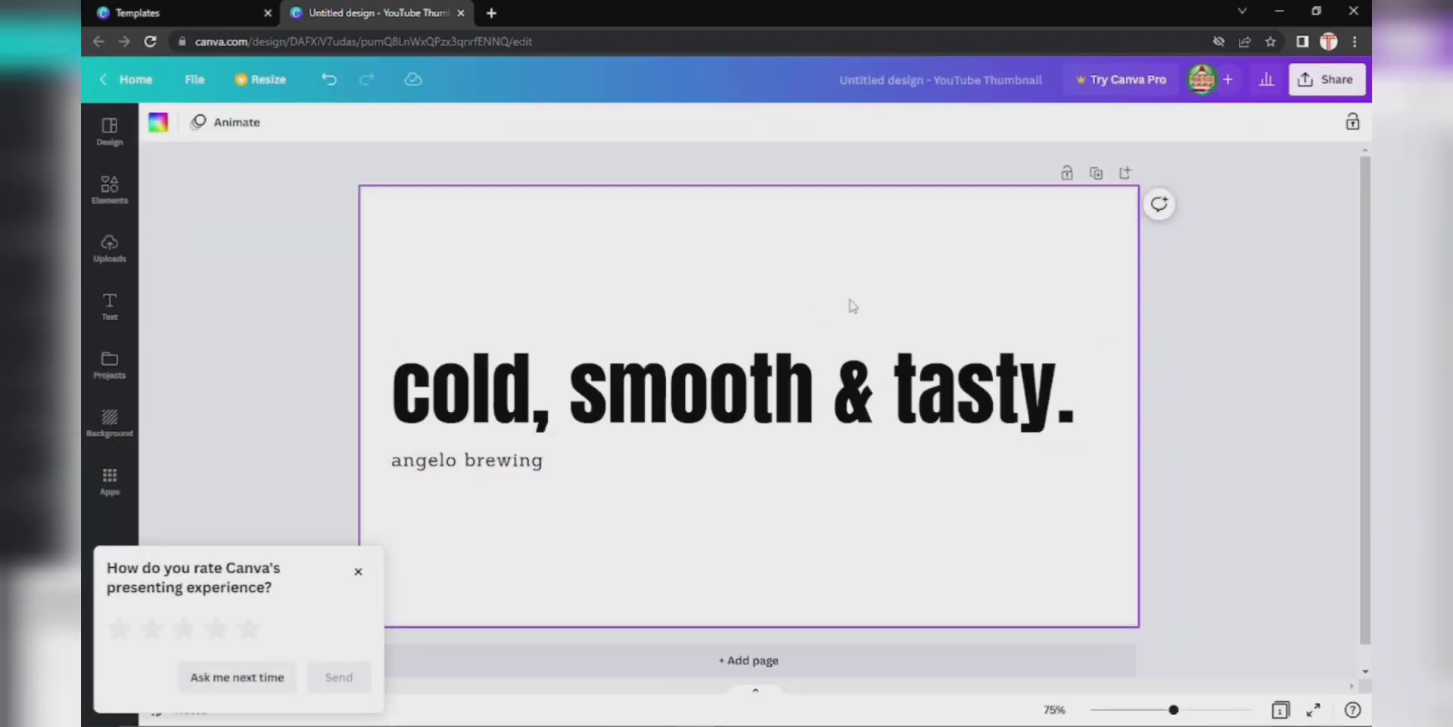
Present the design in full screen to view the Magic Shortcuts list, and return to the editor, dismissing the rating prompt
left_click(1317, 706)
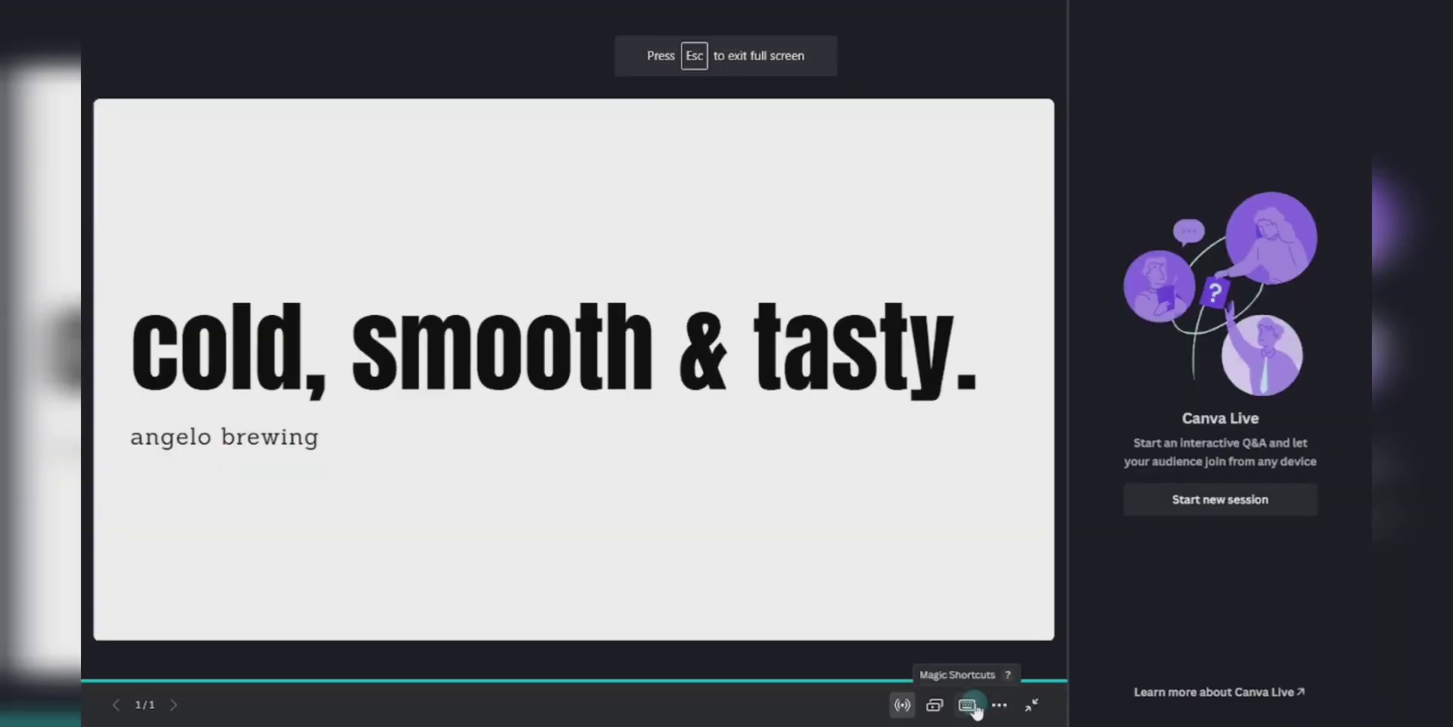
left_click(968, 705)
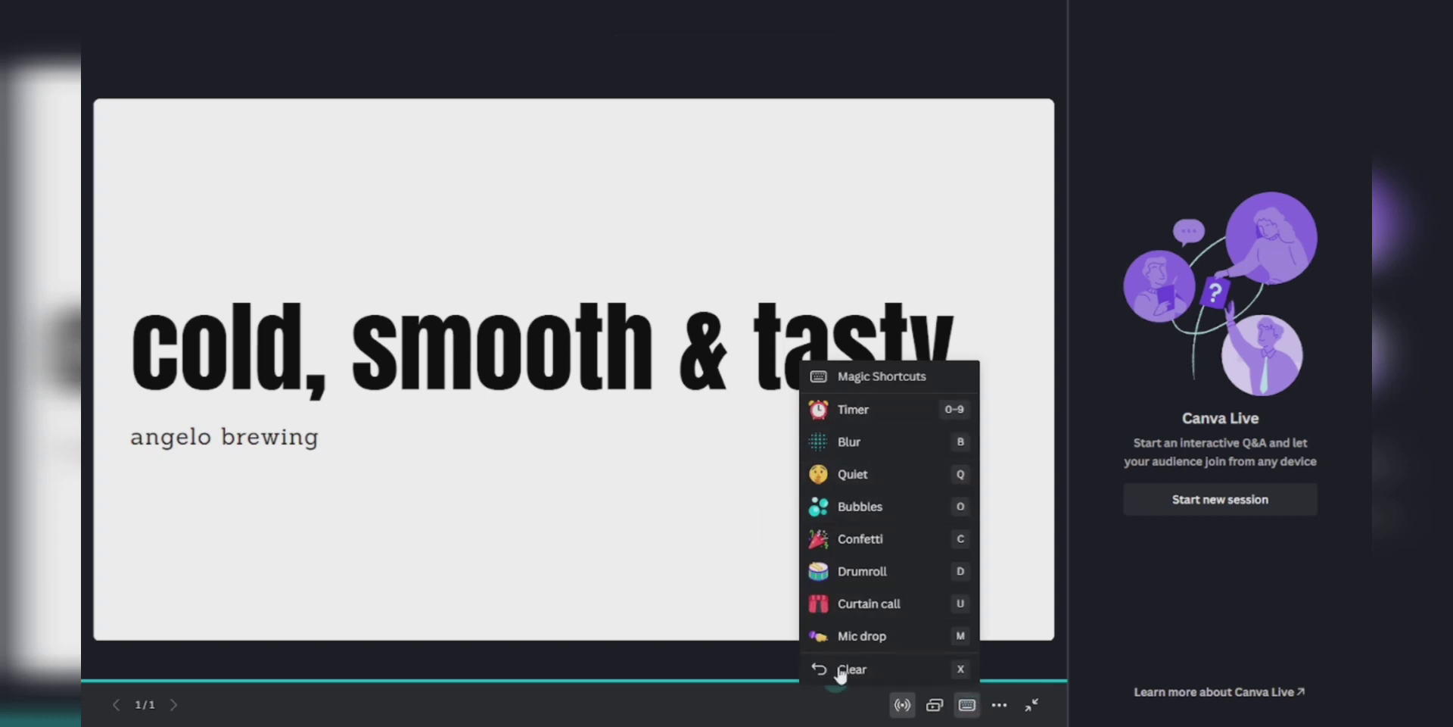
left_click(1034, 705)
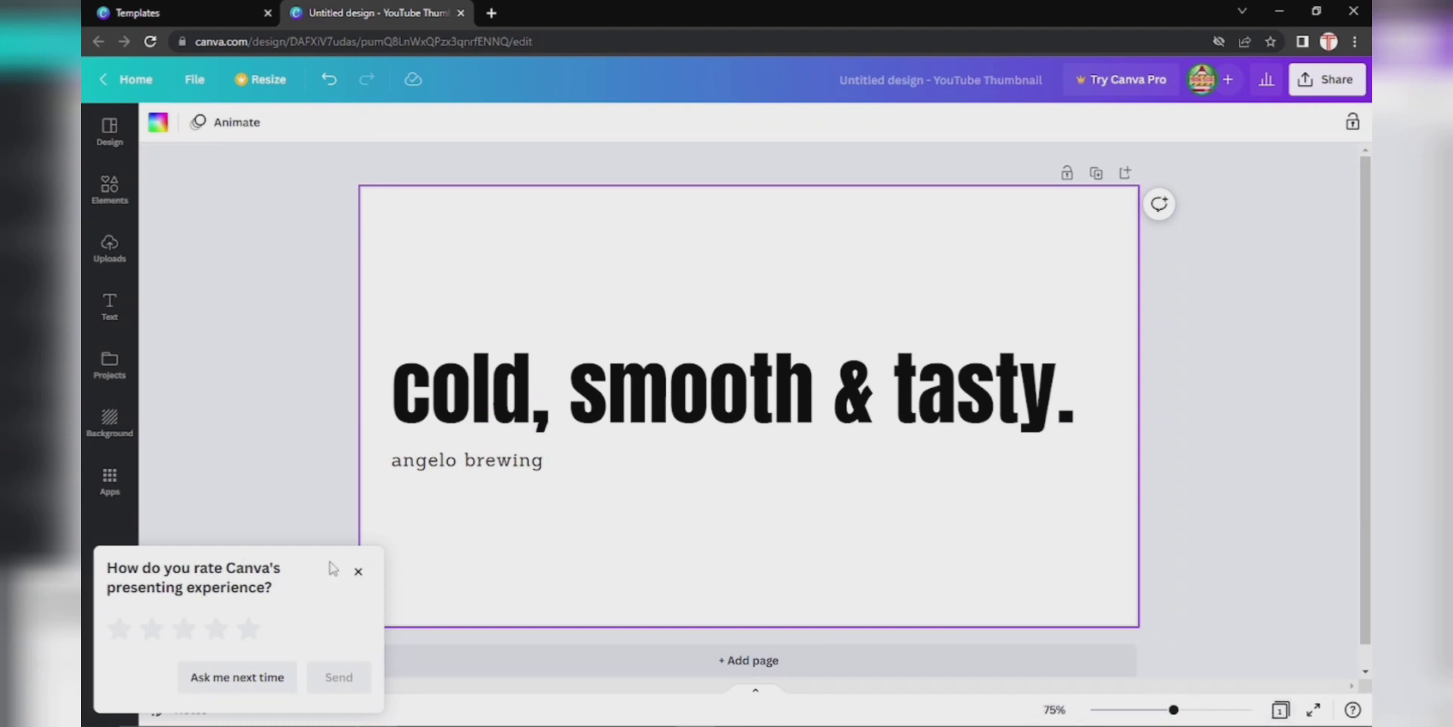
left_click(358, 571)
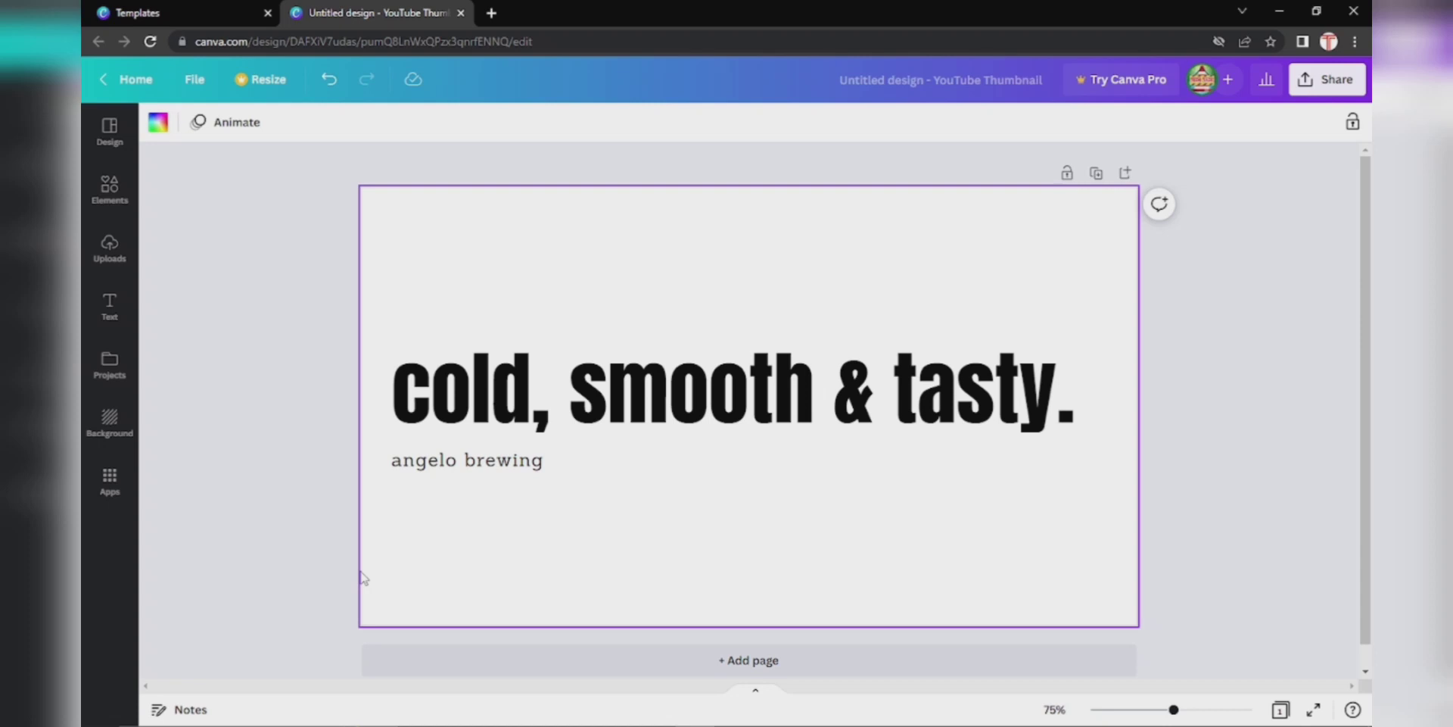
Replace the heading "cold, smooth & tasty." with "SUBSCRIBE NOW!!" in capital letters
double_click(679, 409)
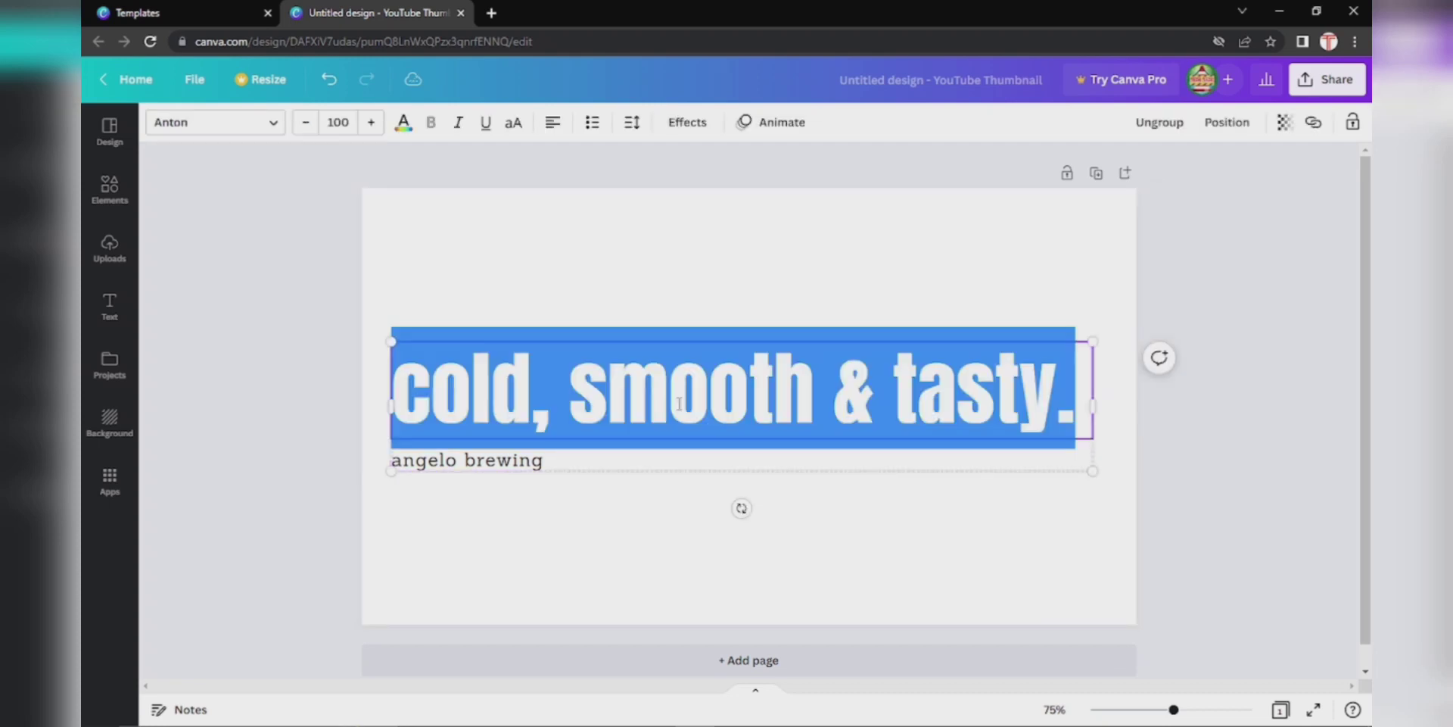
key("BackSpace")
type("subsc")
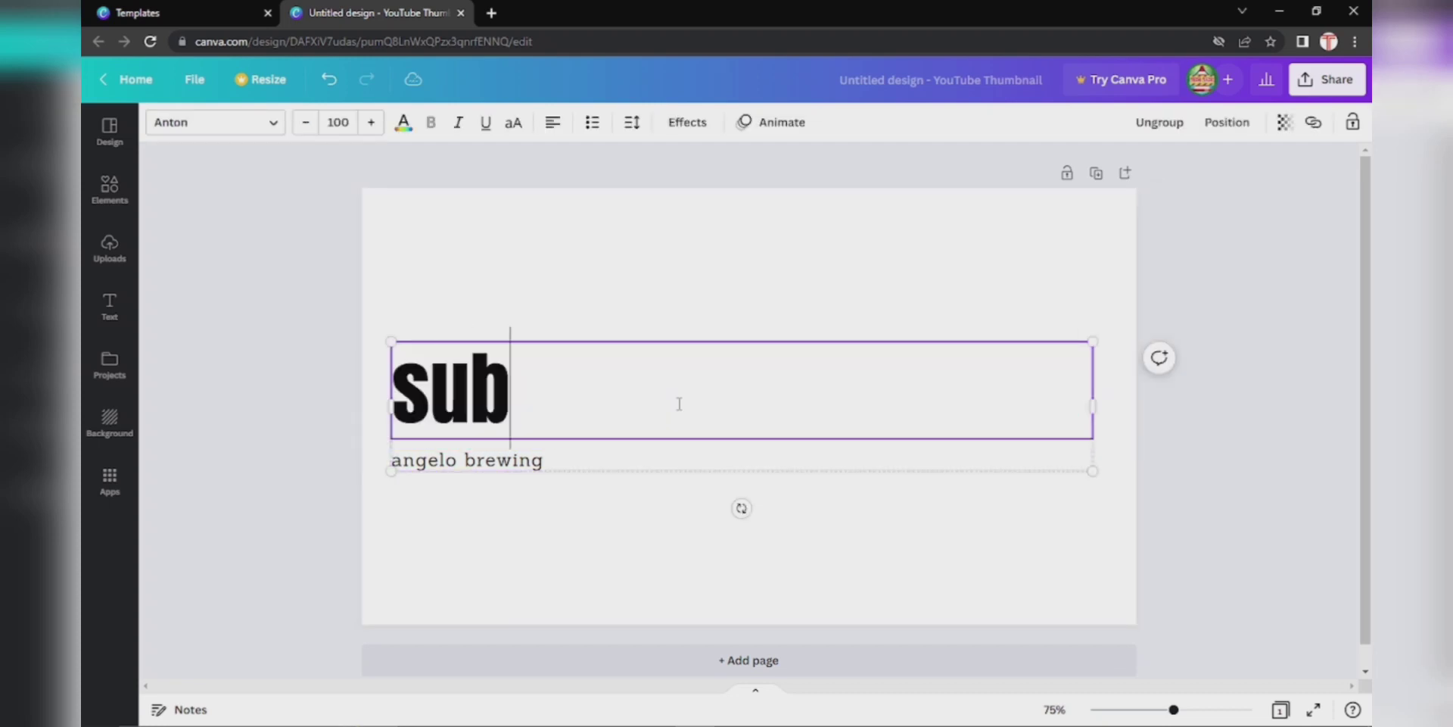
key("BackSpace")
key("BackSpace")
key("BackSpace")
key("BackSpace")
key("BackSpace")
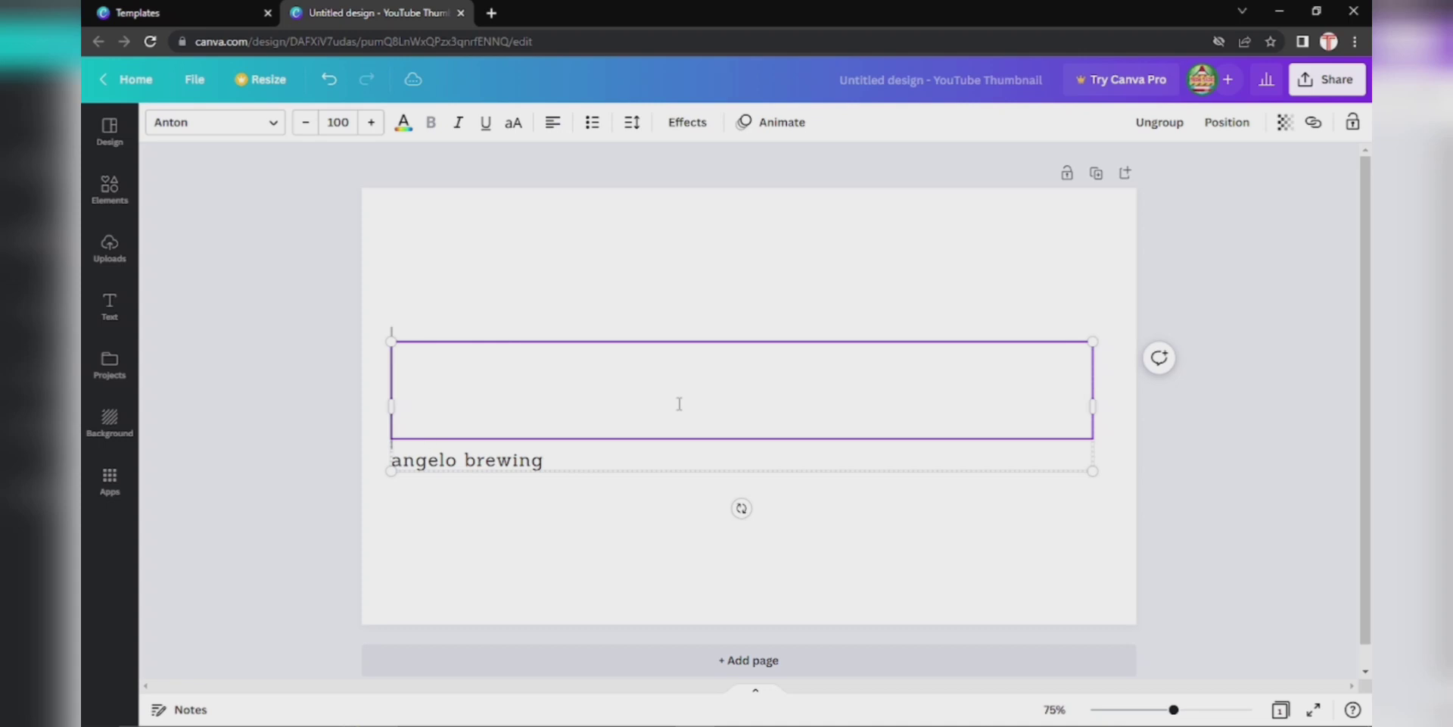
type("SUBSCRI")
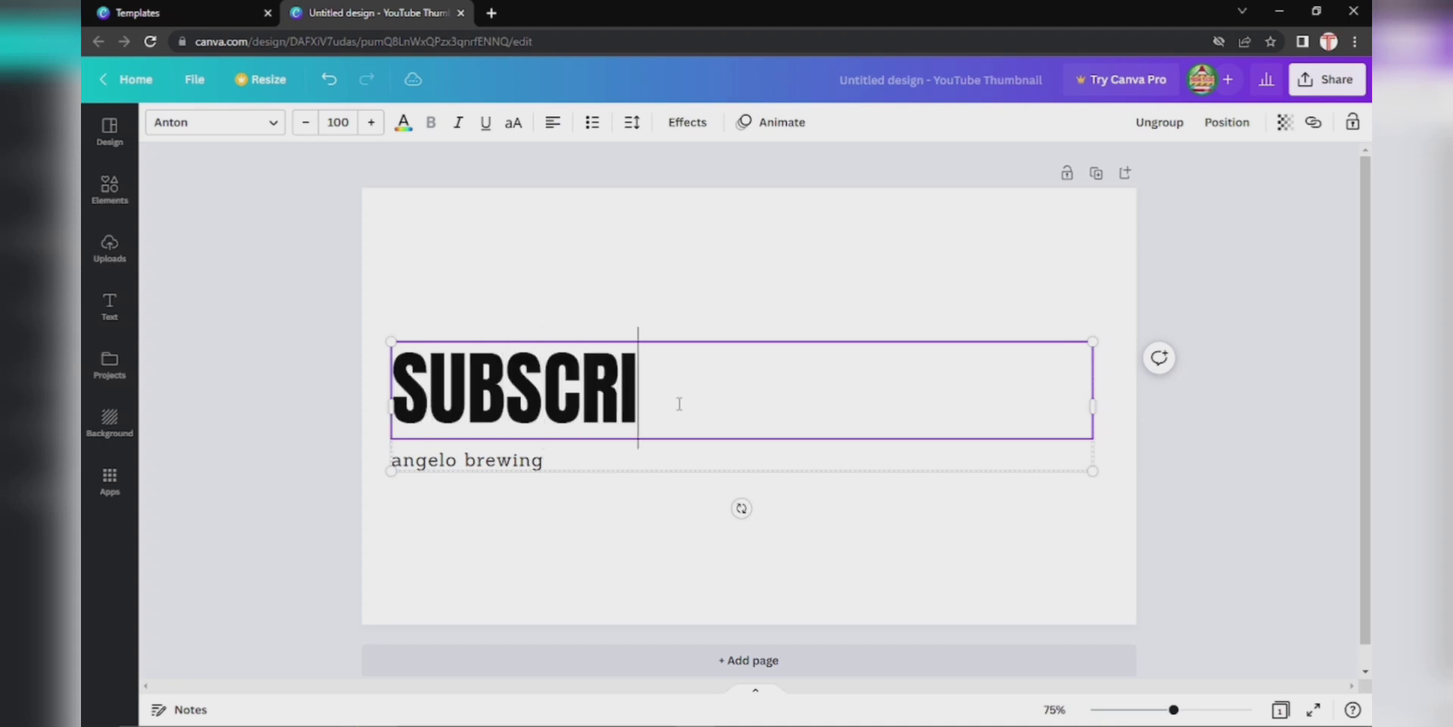
type("BE NOW!!")
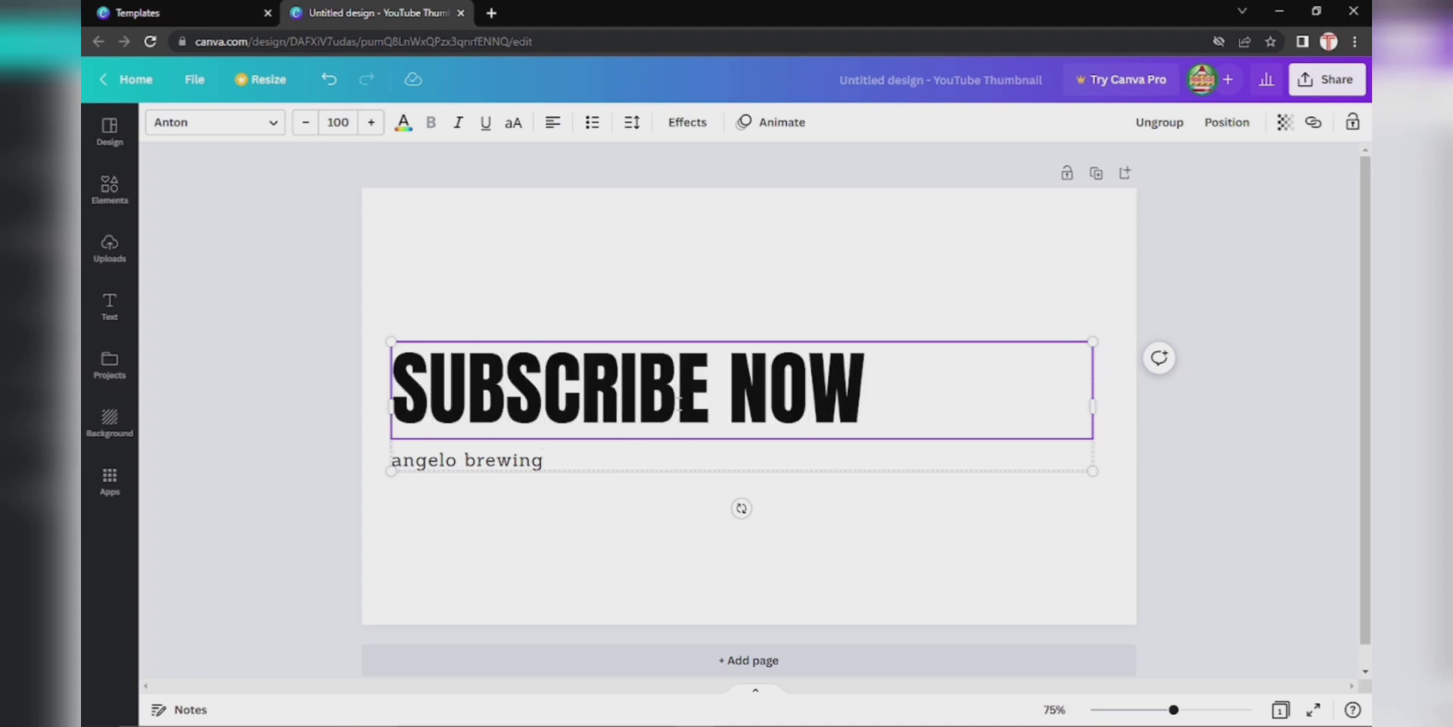
Replace the subtitle "angelo brewing" under the heading with the text "mR. MARKUP B"
left_click(504, 473)
left_click(504, 464)
key("BackSpace")
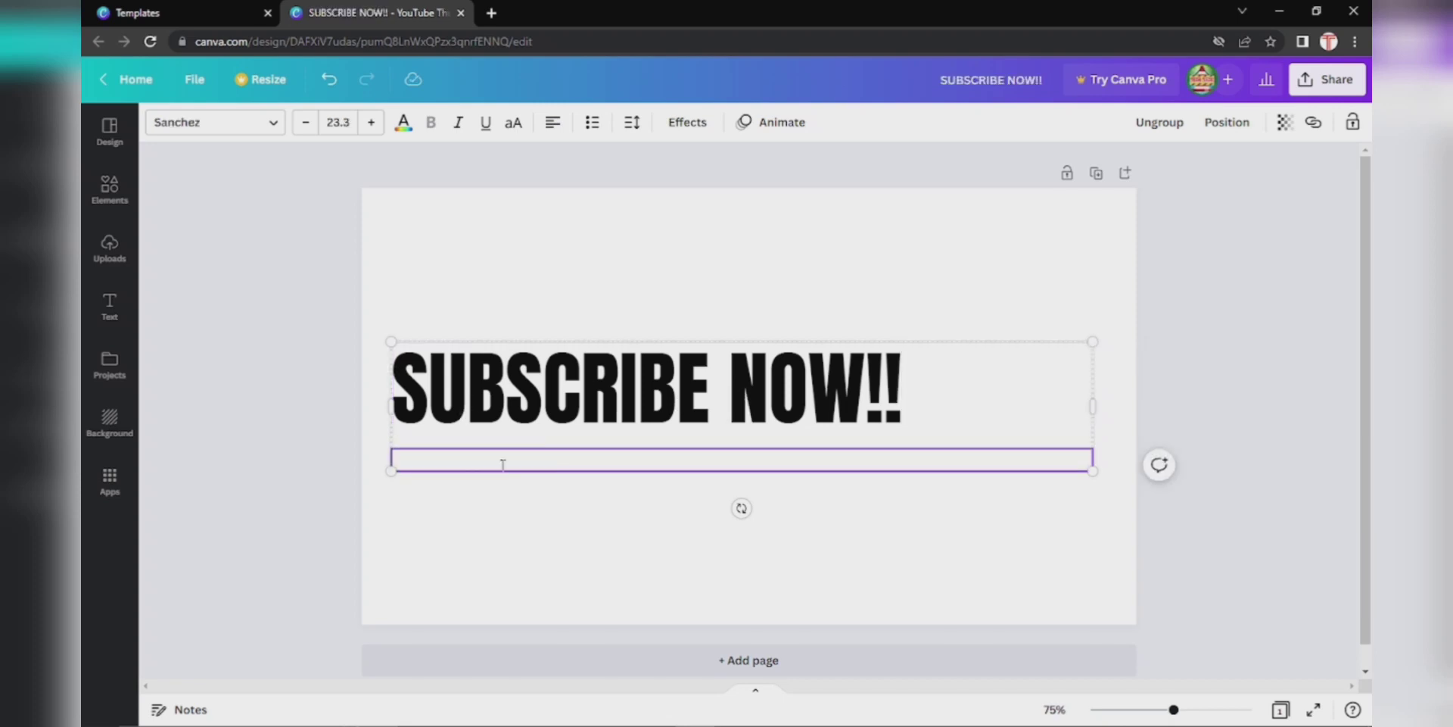
type("the")
key("BackSpace")
key("BackSpace")
key("BackSpace")
type("my")
key("BackSpace")
key("BackSpace")
type("m")
type("y")
key("BackSpace")
type("R.AM")
key("BackSpace")
key("BackSpace")
type("MARKUP B")
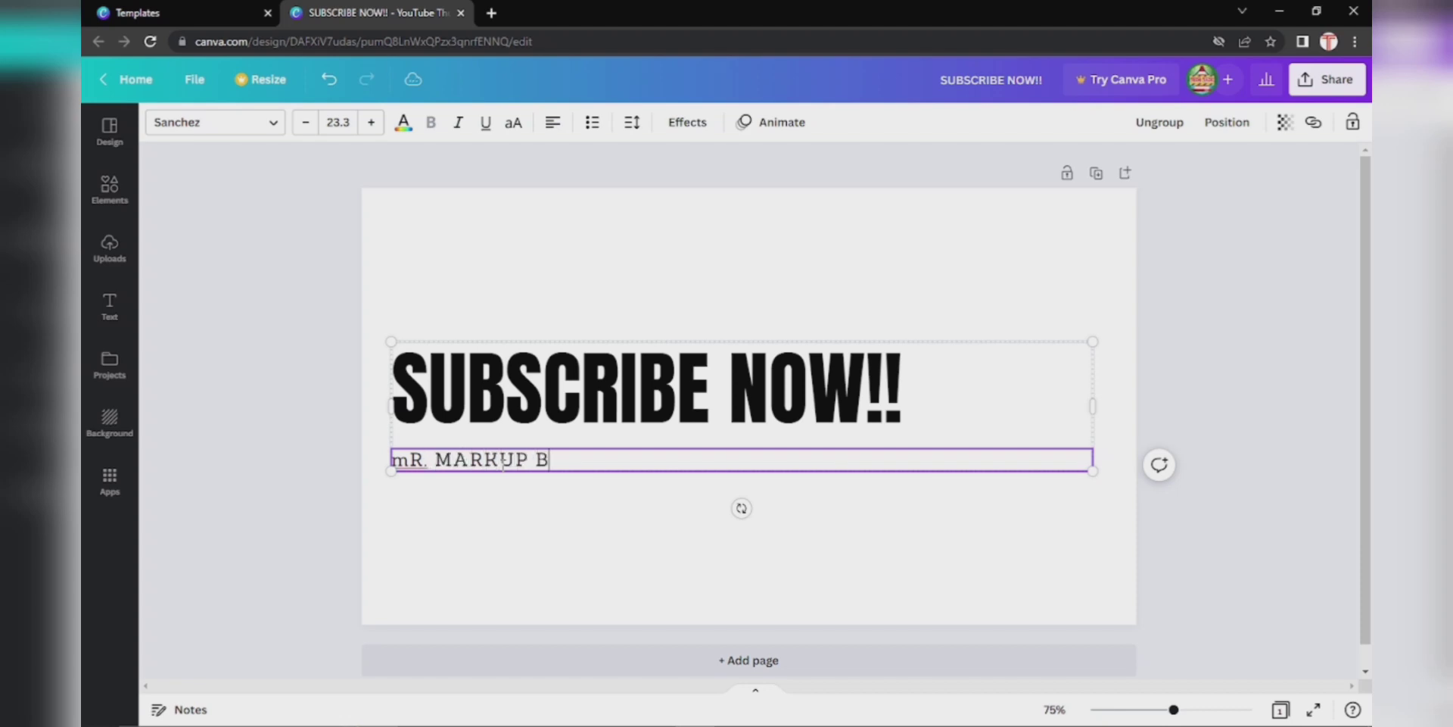